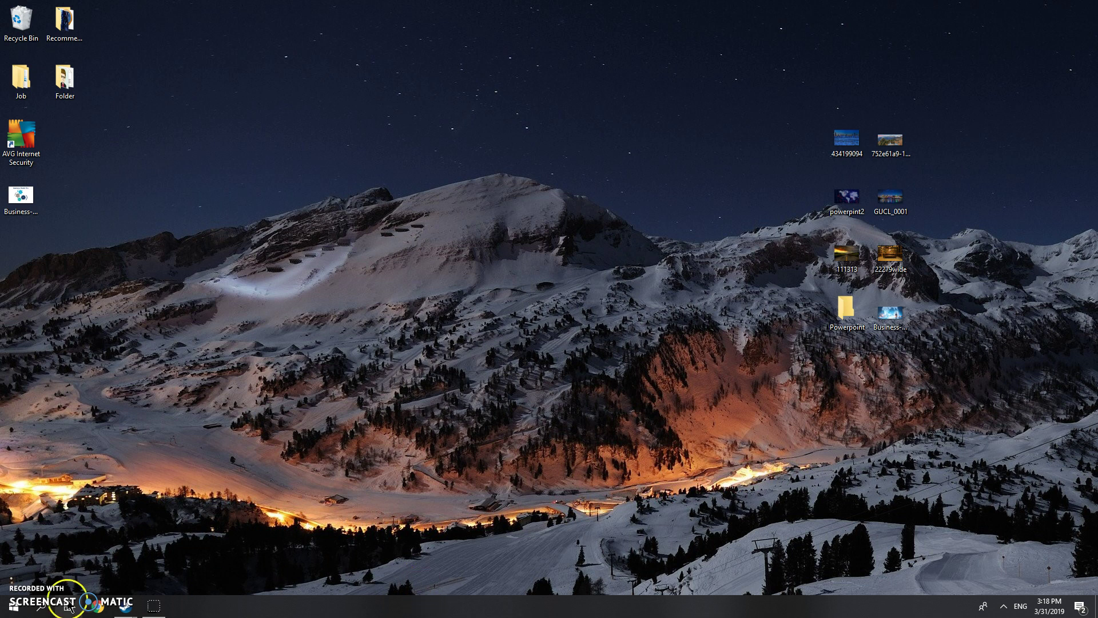
Step: Launch PowerPoint by searching Windows for 'power'
click(41, 610)
text(pow)
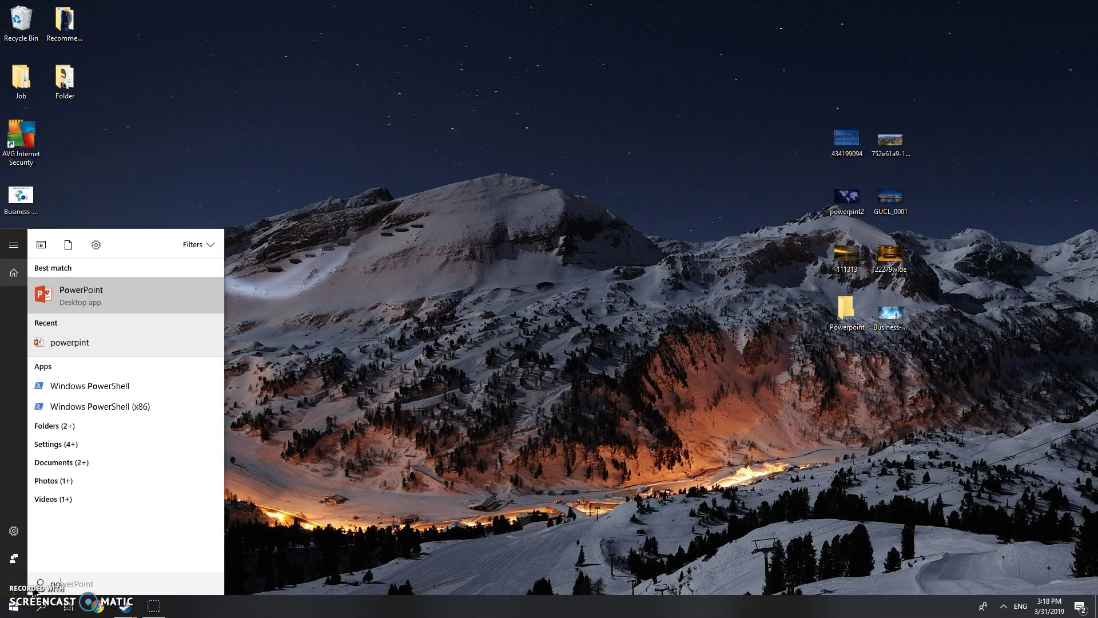
text(er)
click(93, 299)
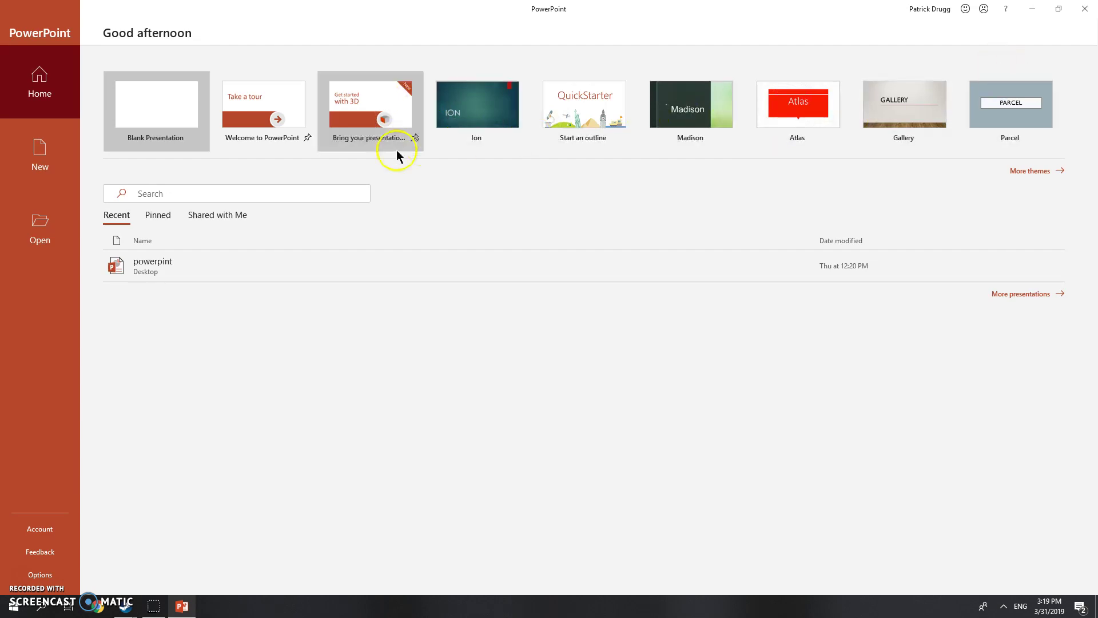
Step: Create a new presentation from the Circuit theme in its dark grey variant
click(1024, 173)
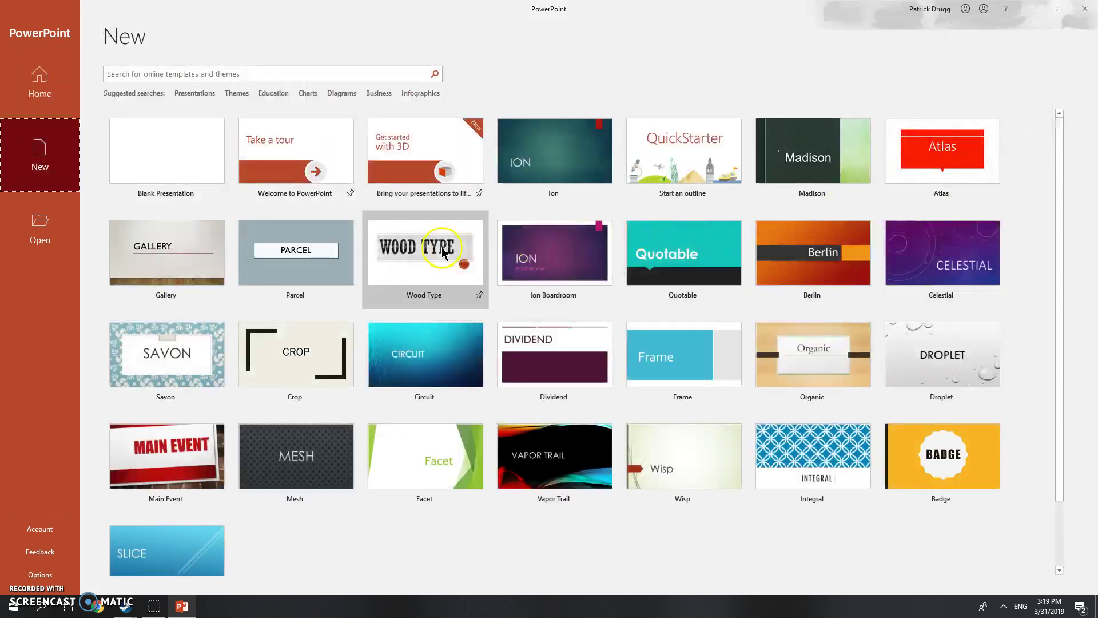
scroll(404, 256, down, 1)
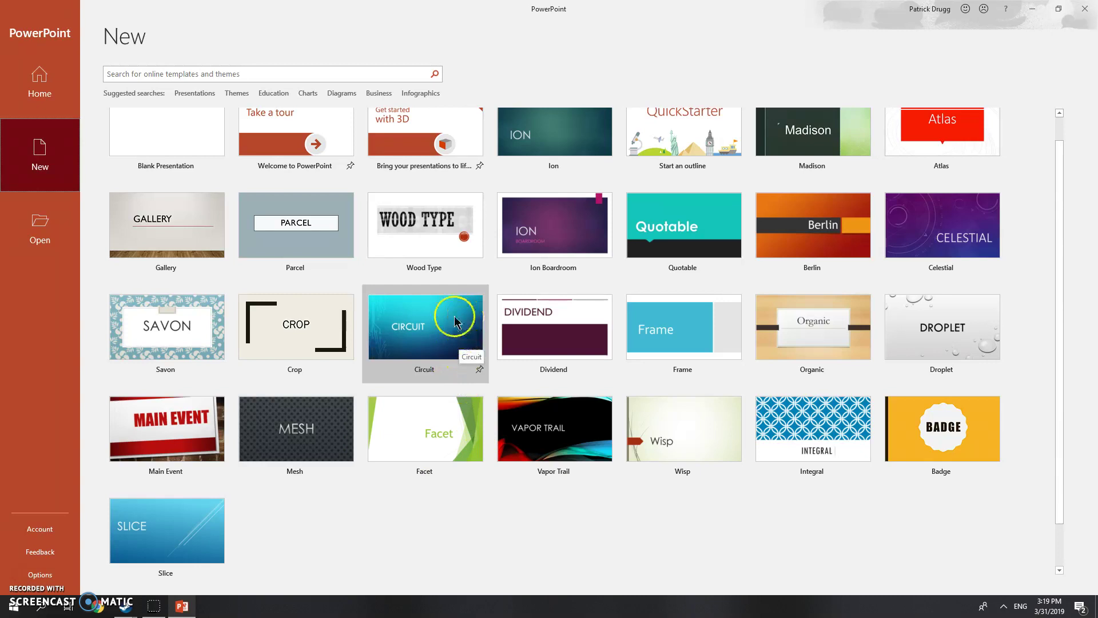
click(415, 324)
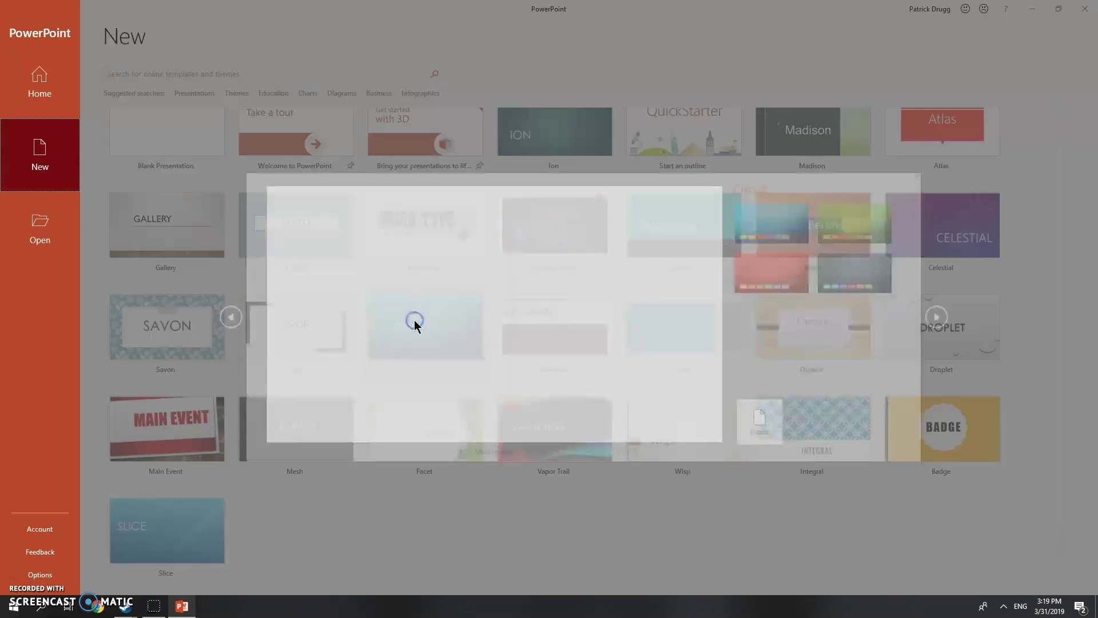
click(846, 290)
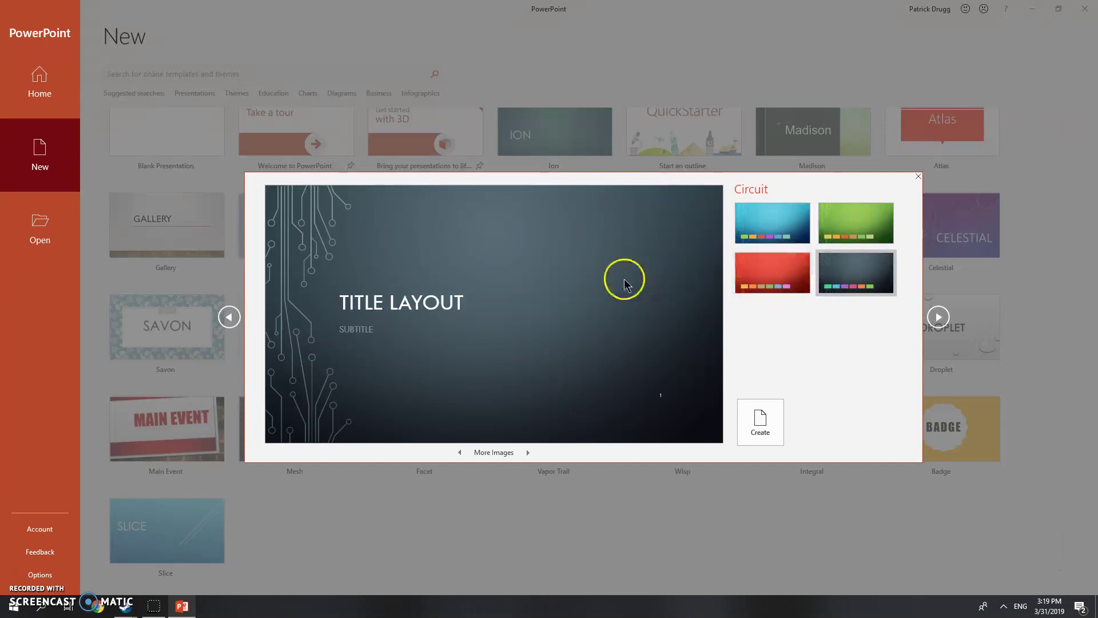
double_click(486, 335)
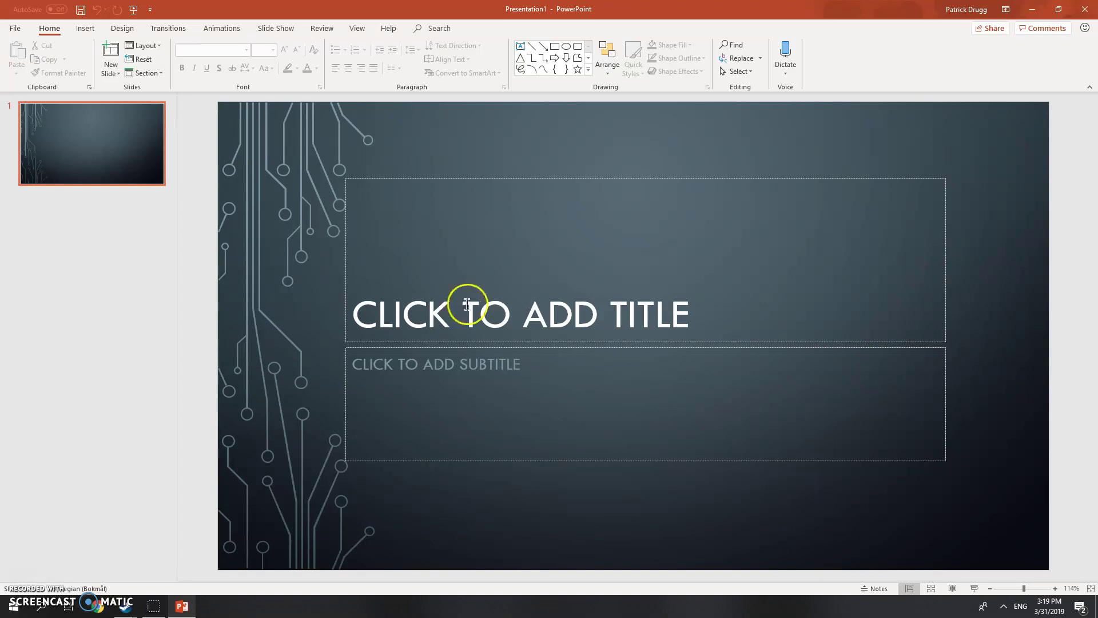
Step: Title the first slide 'MY PRESENTATION' with the subtitle 'PRESENTATION BY NAME'
click(492, 312)
text(T)
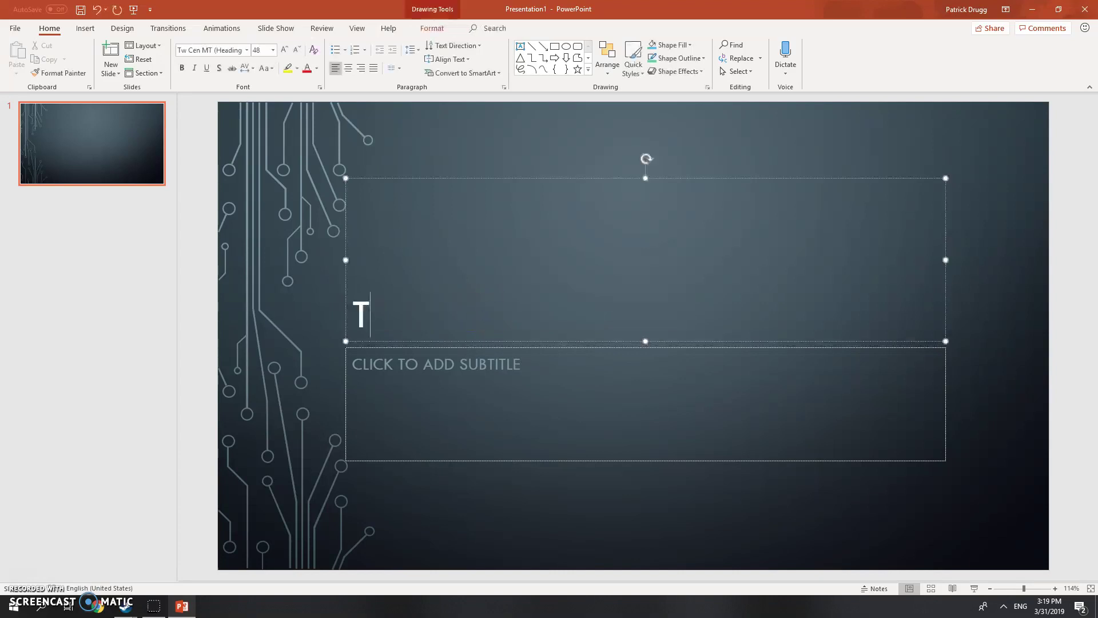
key(BackSpace)
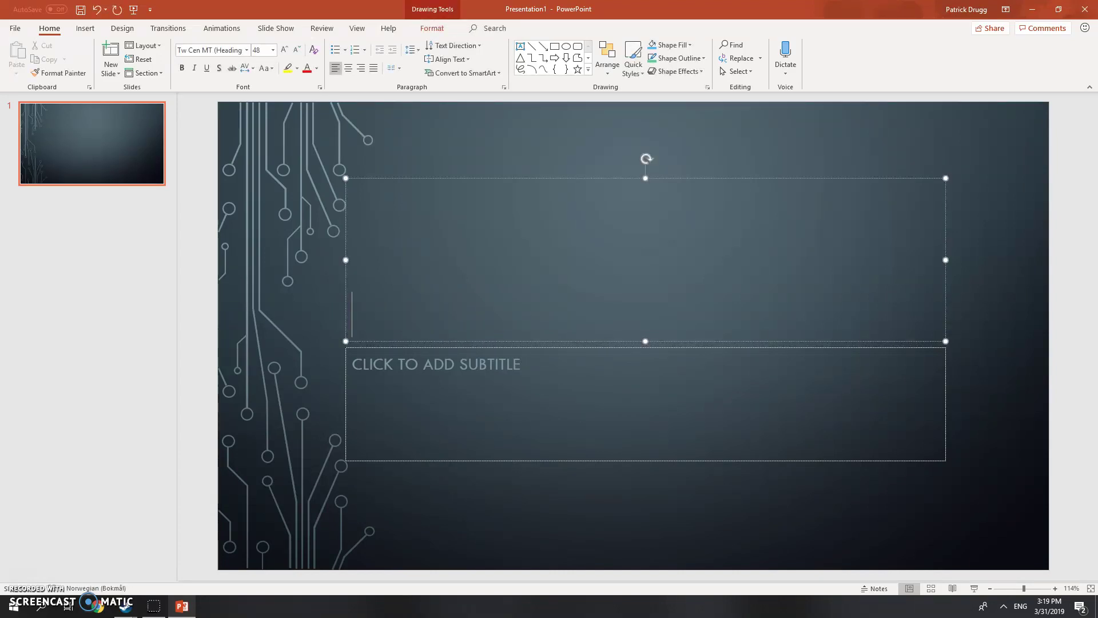
text(MY PRESENTATION)
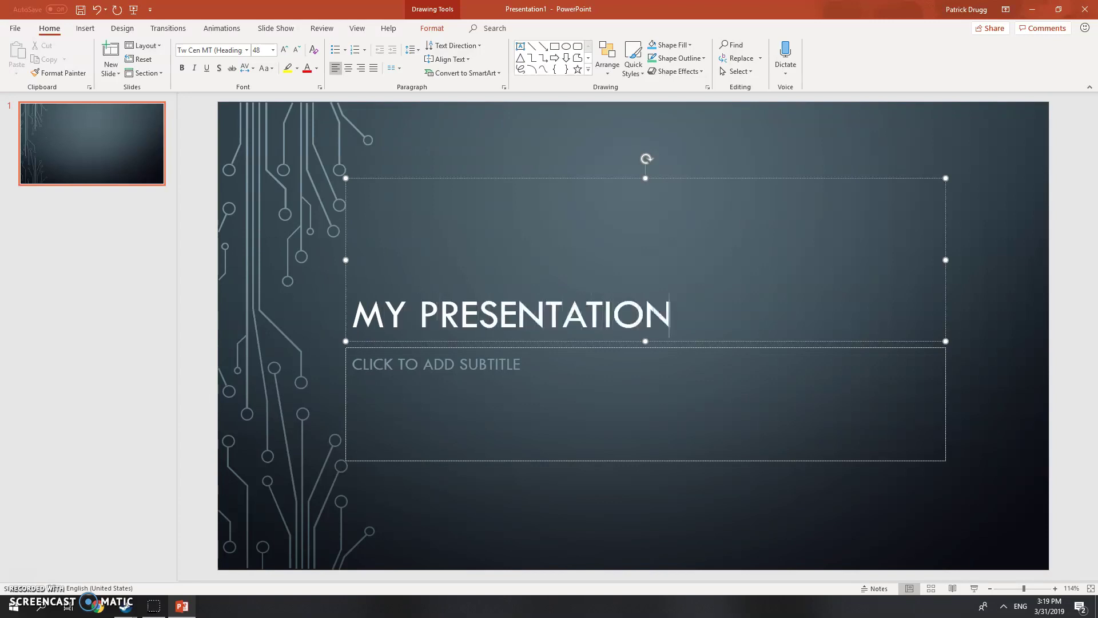
key(BackSpace)
key(BackSpace)
key(BackSpace)
key(BackSpace)
key(BackSpace)
text(ATION)
click(434, 372)
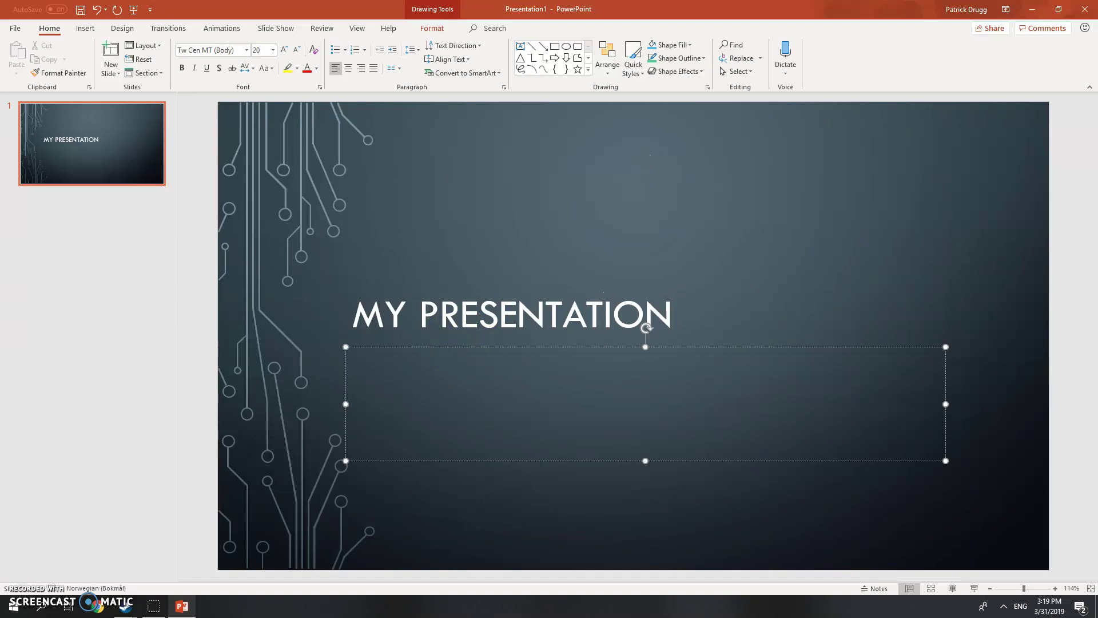
text(PRESENTATION BY NAME)
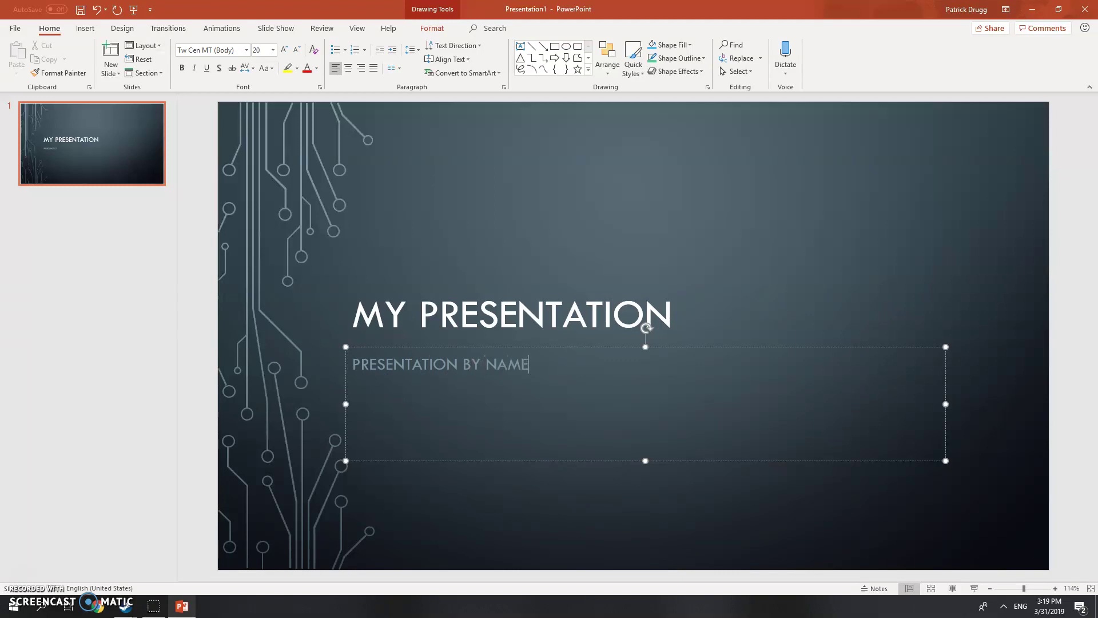
click(427, 278)
click(57, 155)
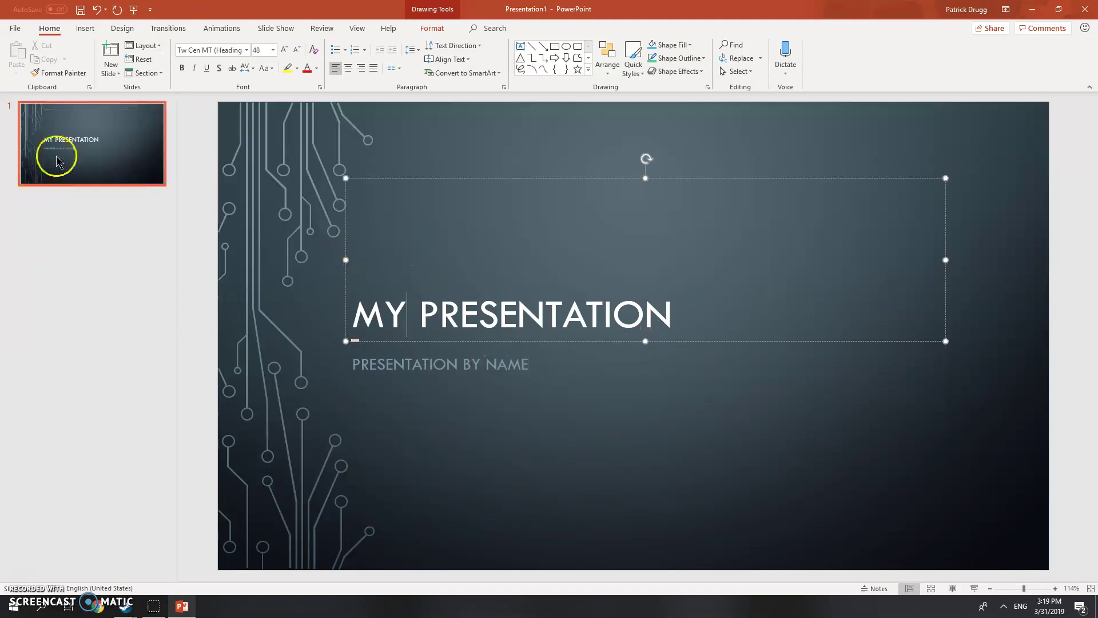
click(466, 319)
click(469, 365)
click(470, 316)
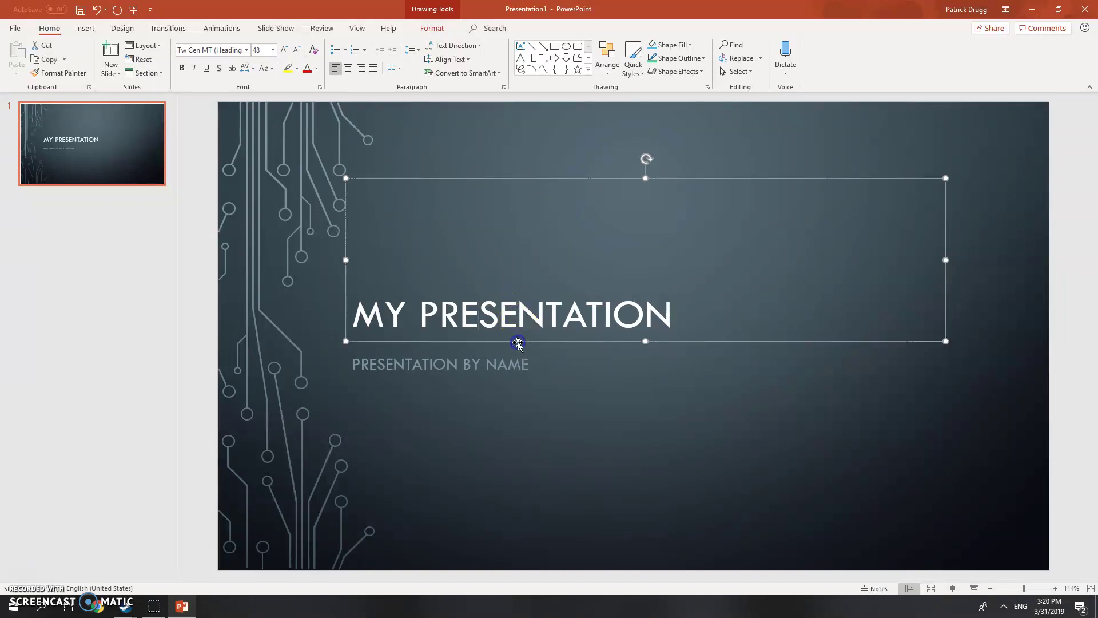
Step: Apply the Random Bars entrance animation to the title MY PRESENTATION
click(512, 380)
click(463, 312)
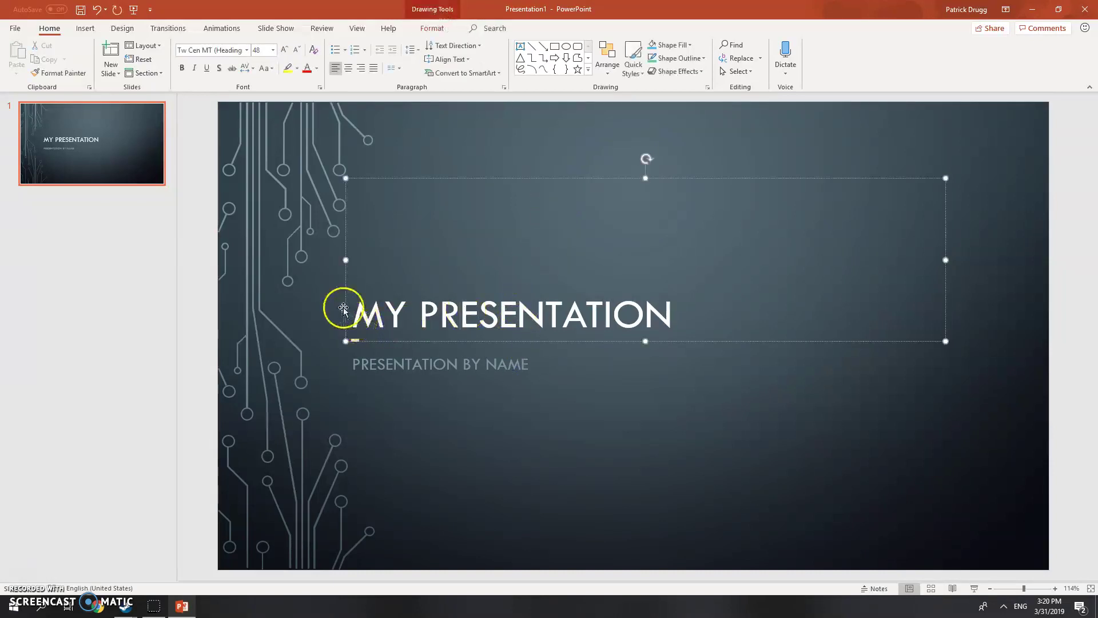
drag(353, 313, 593, 302)
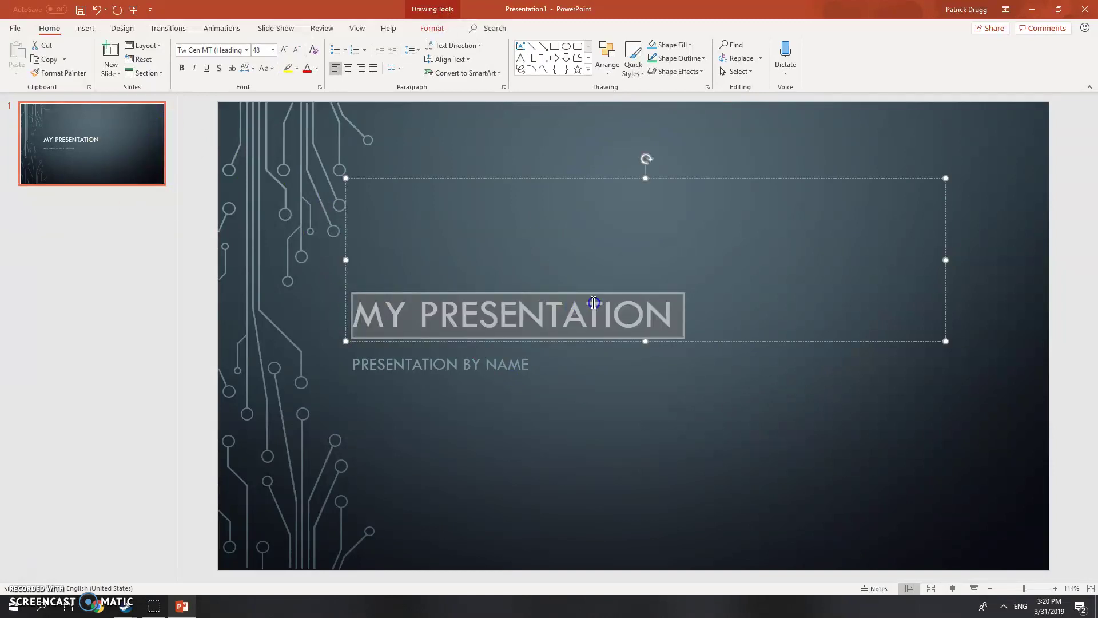
click(229, 27)
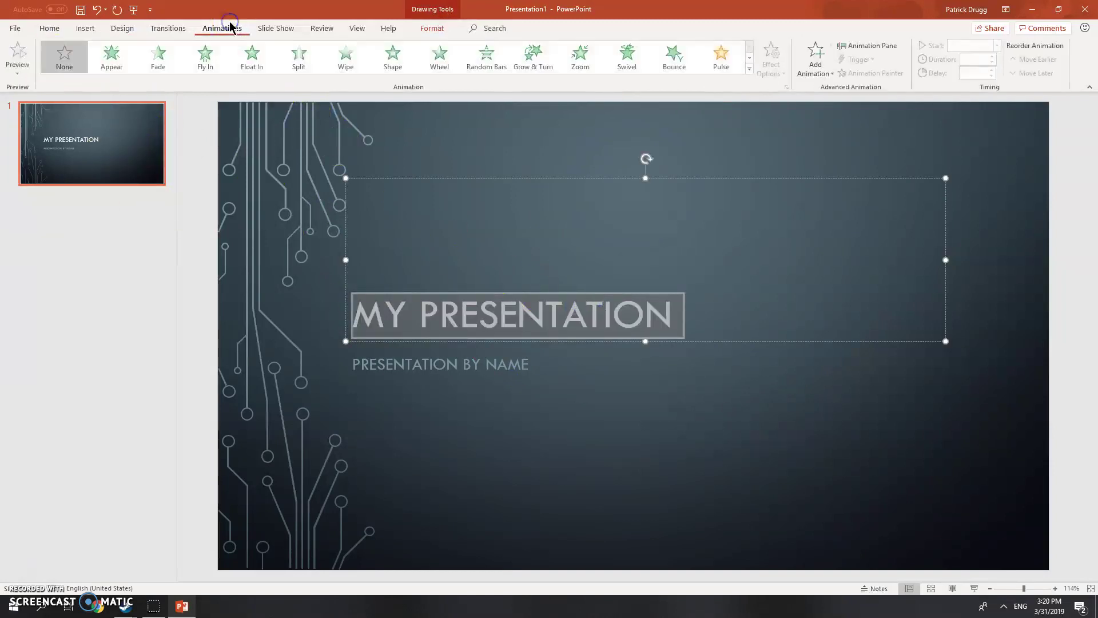
click(488, 59)
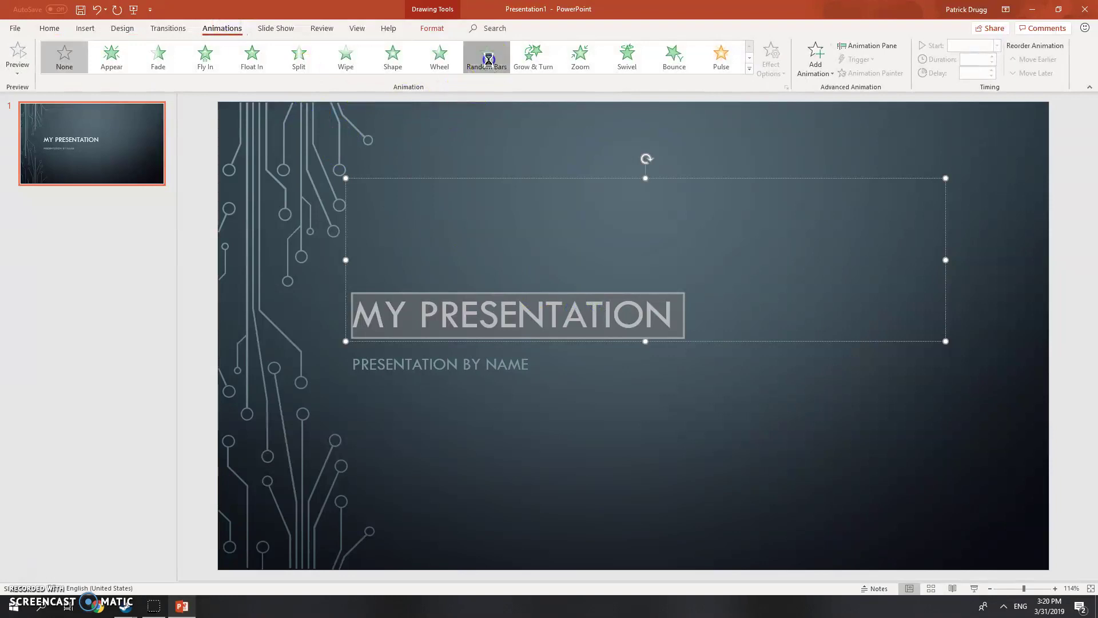
Step: Apply Random Bars to the subtitle PRESENTATION BY NAME as well
click(349, 364)
drag(351, 363, 534, 357)
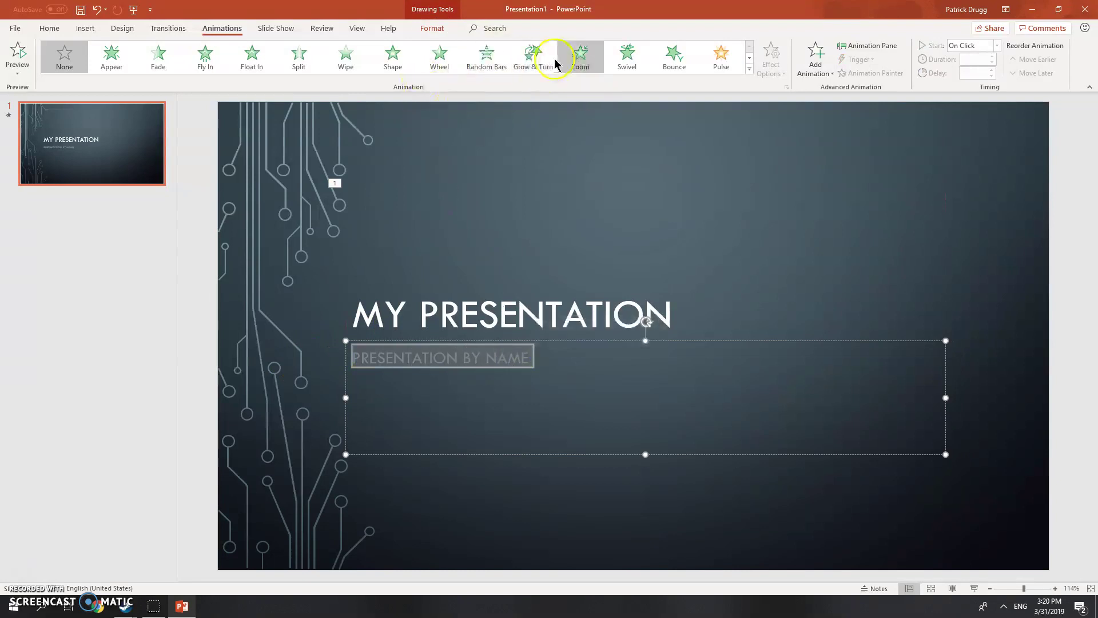
click(487, 56)
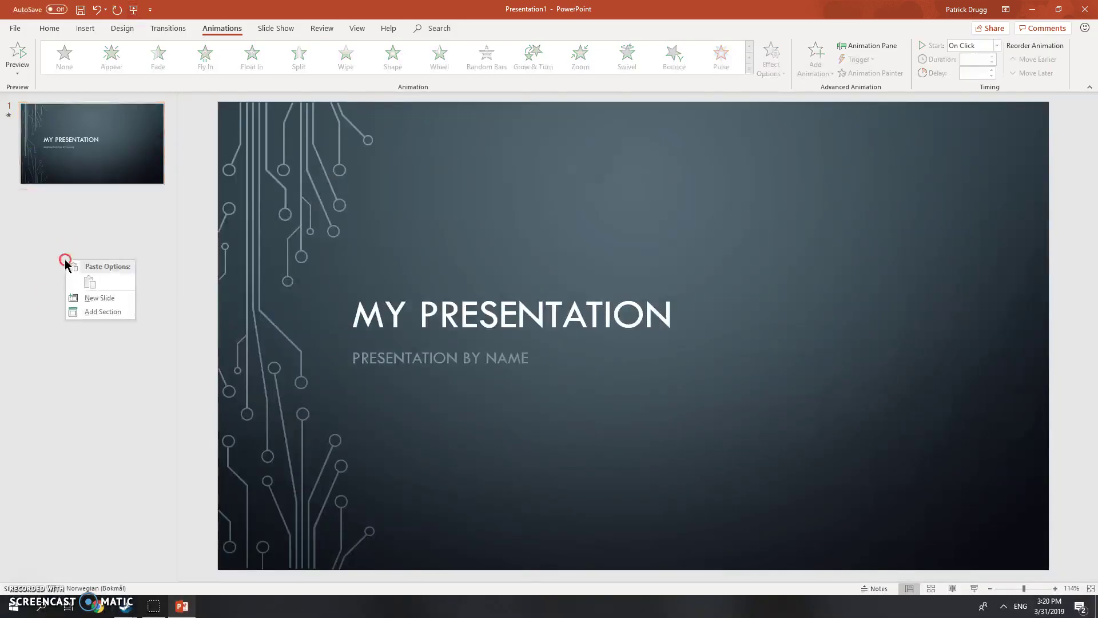
Step: Add a second slide and title it PRESENTATION
click(80, 303)
click(473, 218)
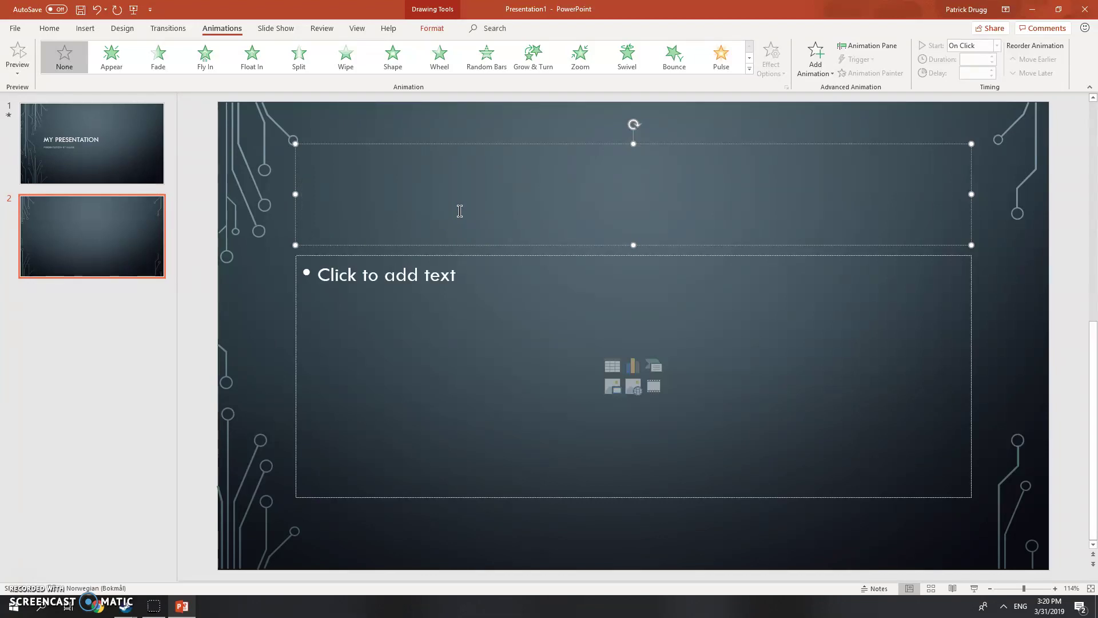
text(PRESENTATION)
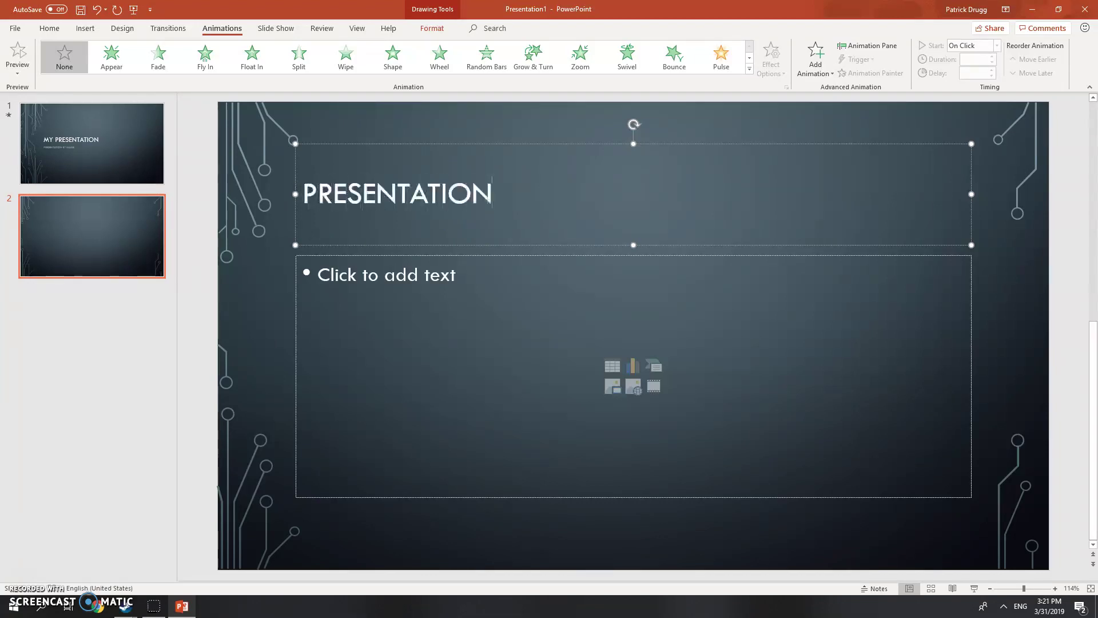
key(BackSpace)
Step: Enter the bullets Budget and Economy in the slide's content box
click(394, 271)
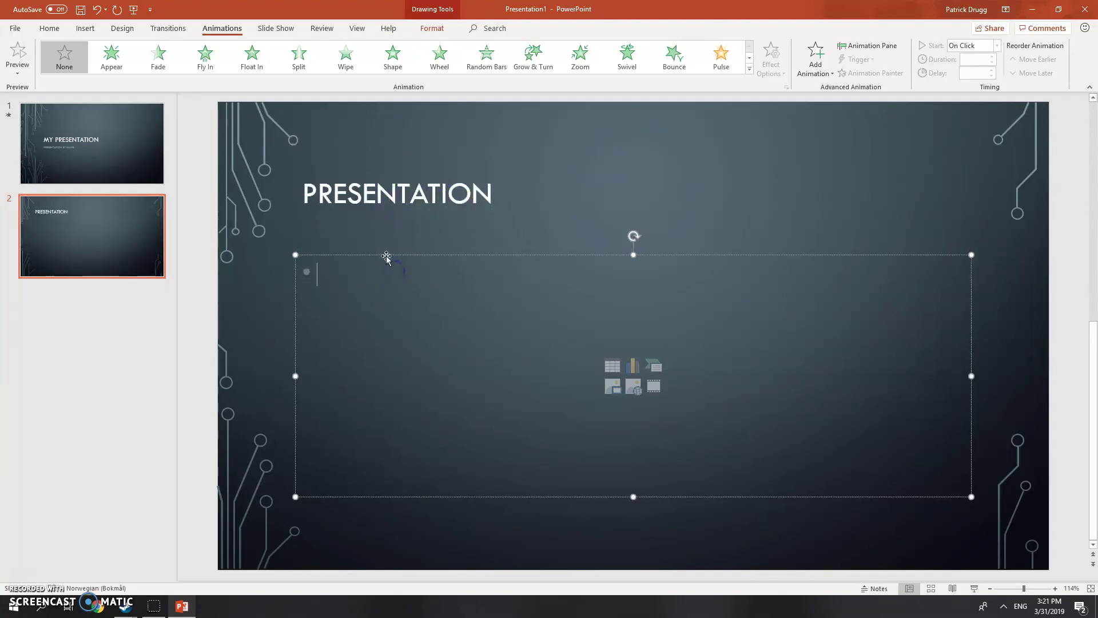
text(budg)
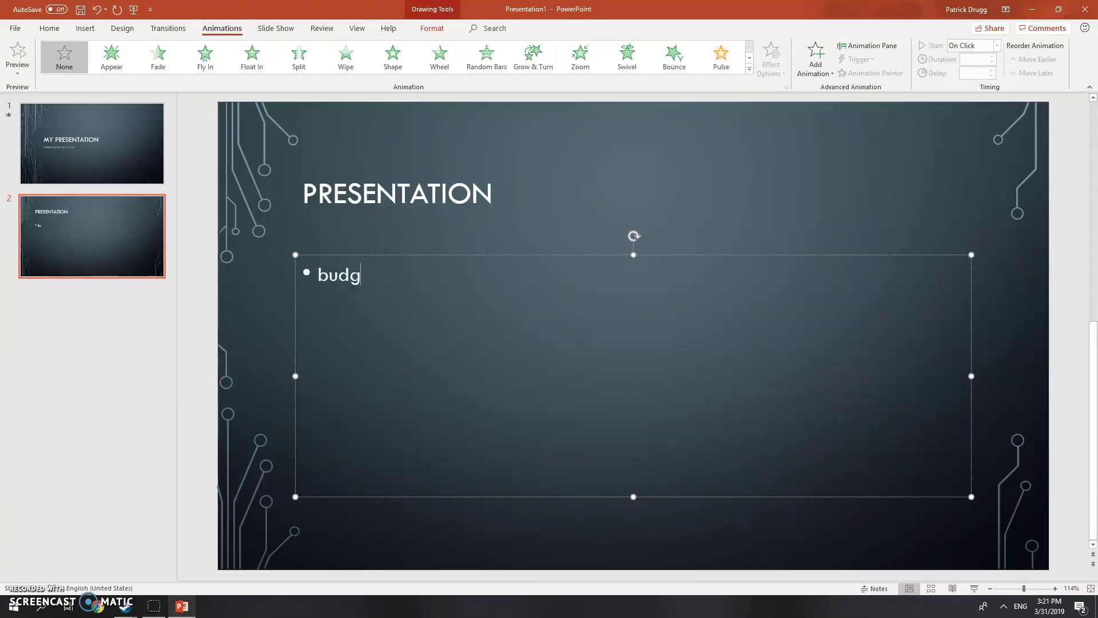
key(BackSpace)
key(BackSpace)
key(BackSpace)
key(BackSpace)
text(Budget)
key(Return)
text(O)
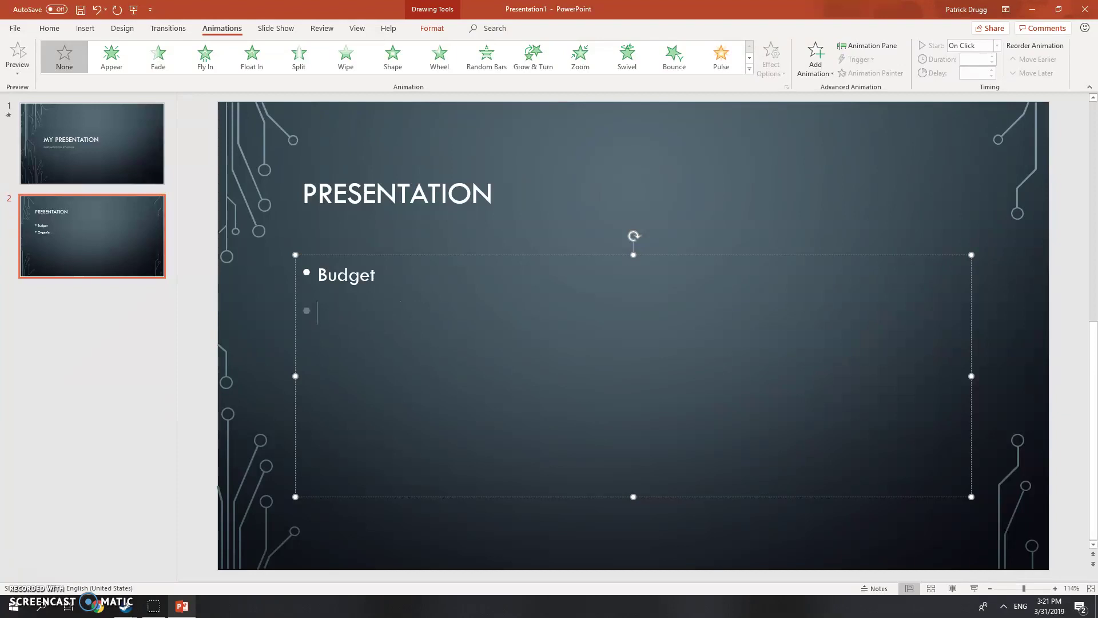
text(S)
key(BackSpace)
text(Economy)
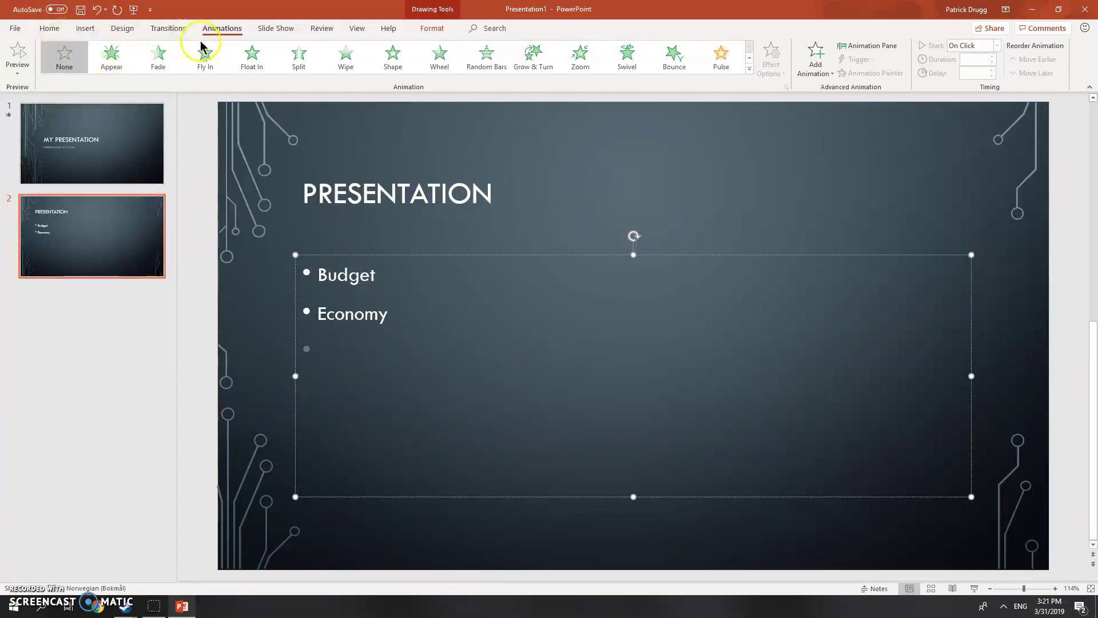
Step: Insert a Clustered Column chart on slide 2
click(84, 31)
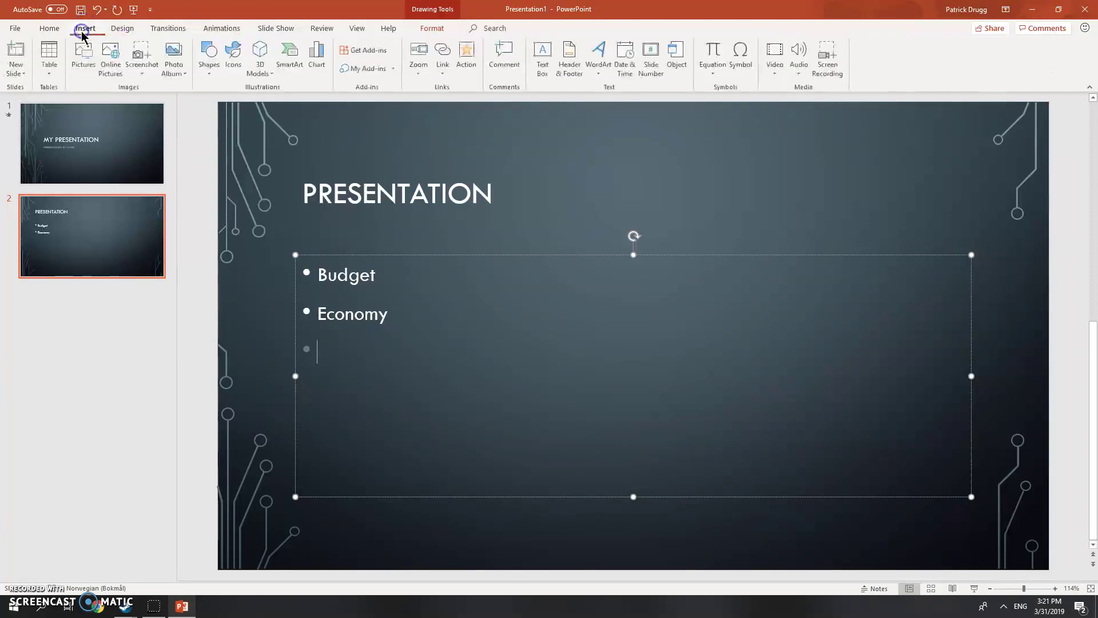
click(325, 54)
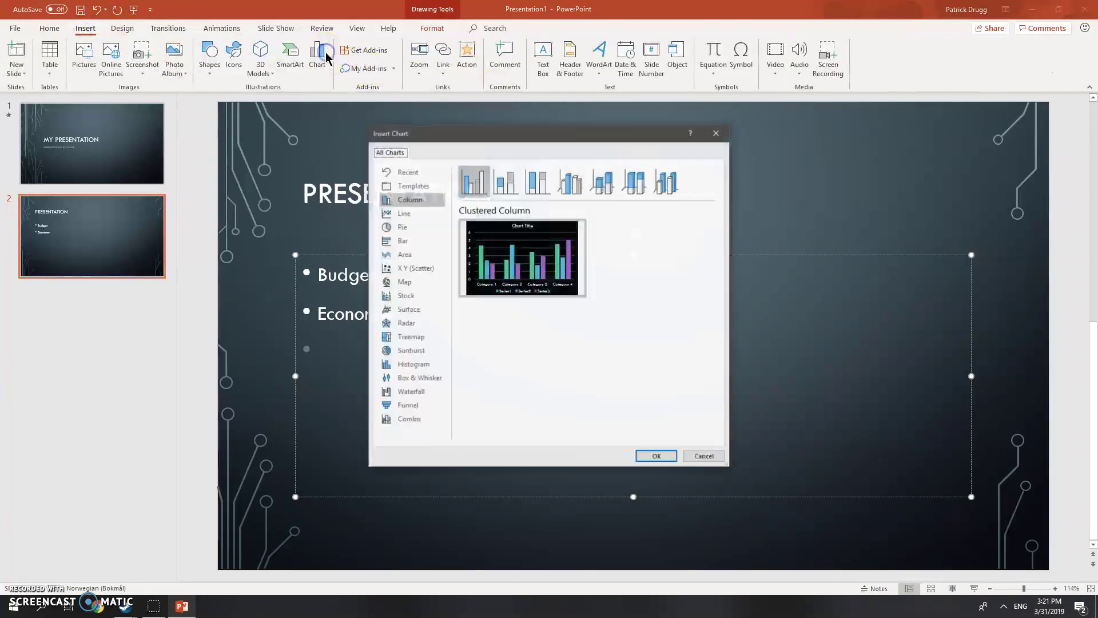
mouse_move(522, 252)
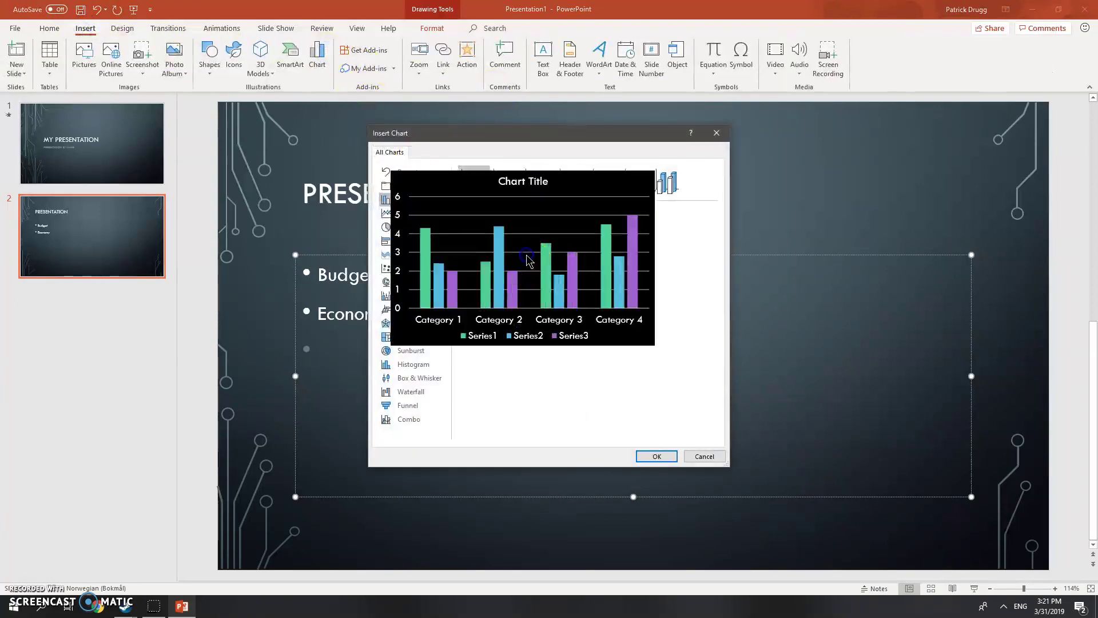
double_click(527, 260)
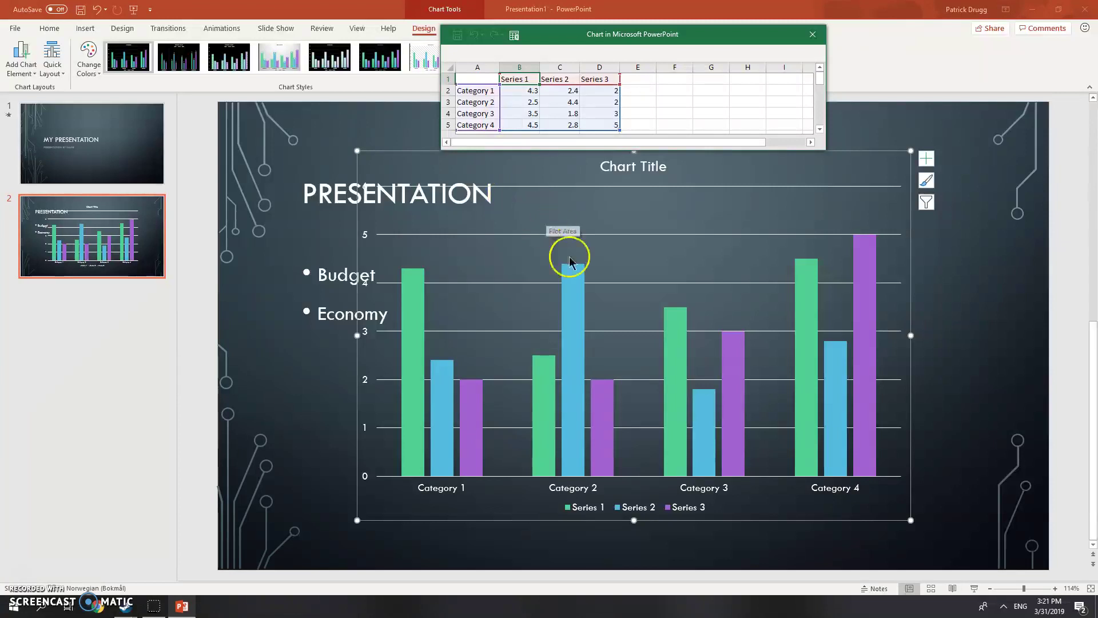
Step: Rename the first two chart categories to Expences and Income
click(481, 91)
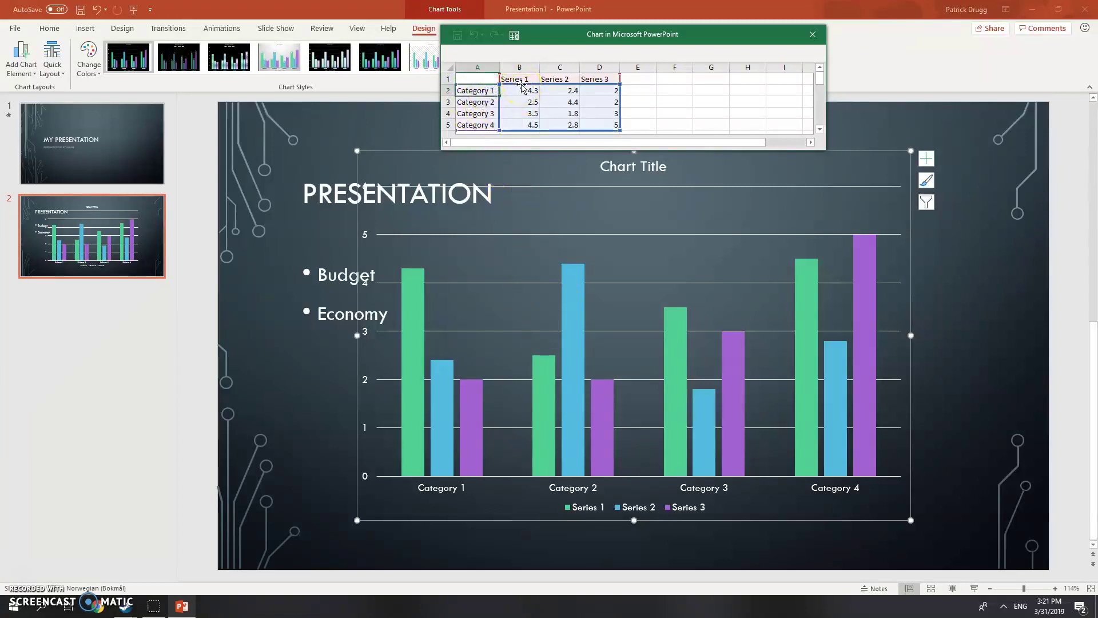
click(533, 113)
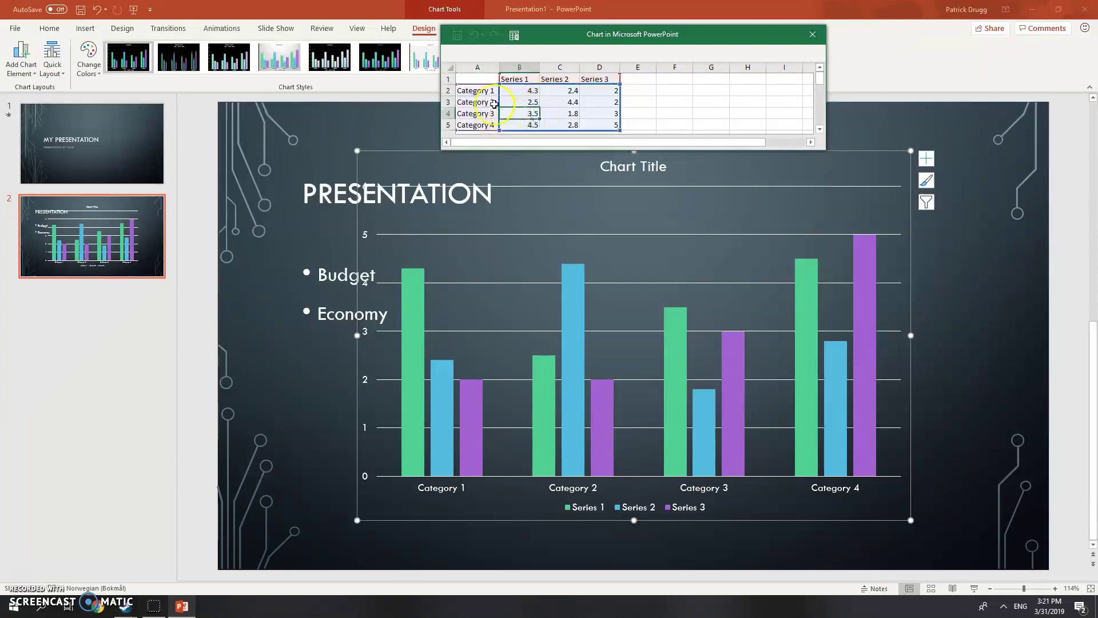
click(515, 90)
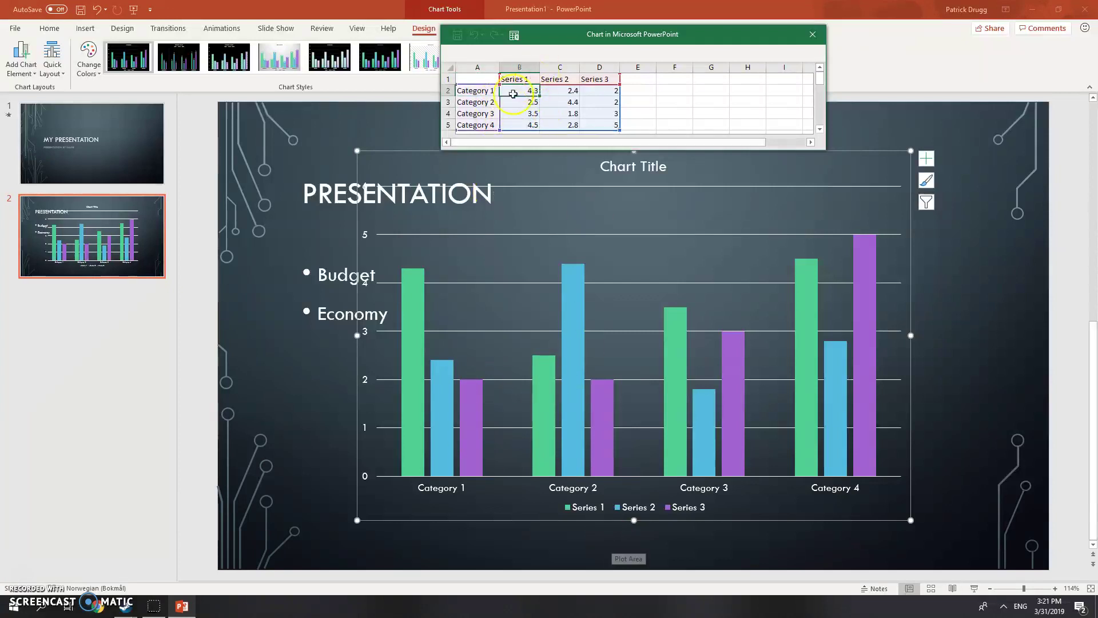
click(466, 91)
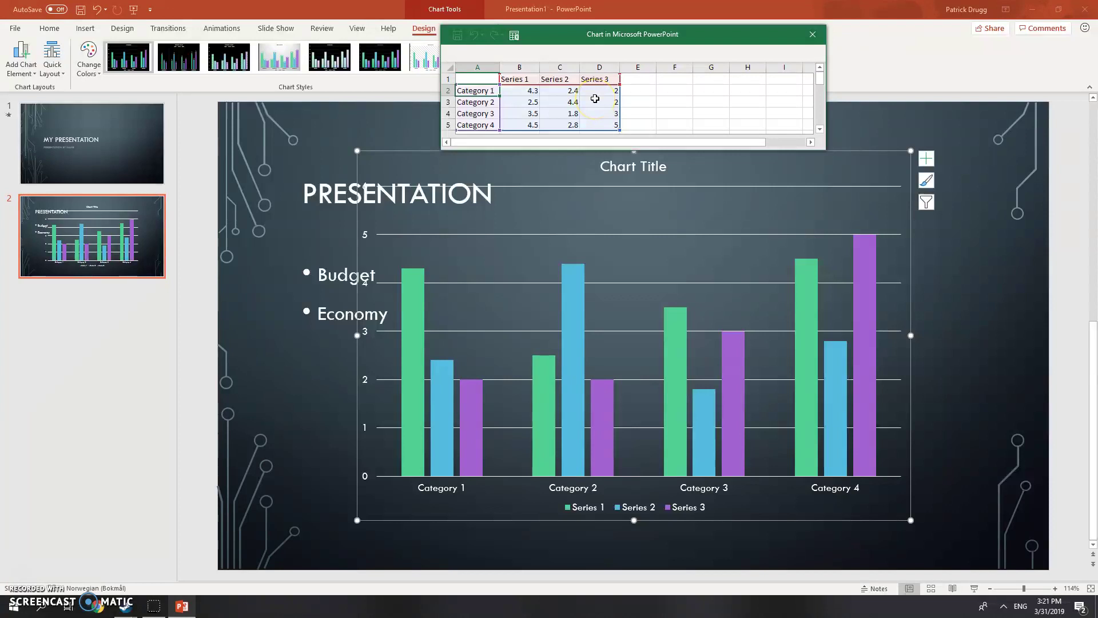
text(Expenses)
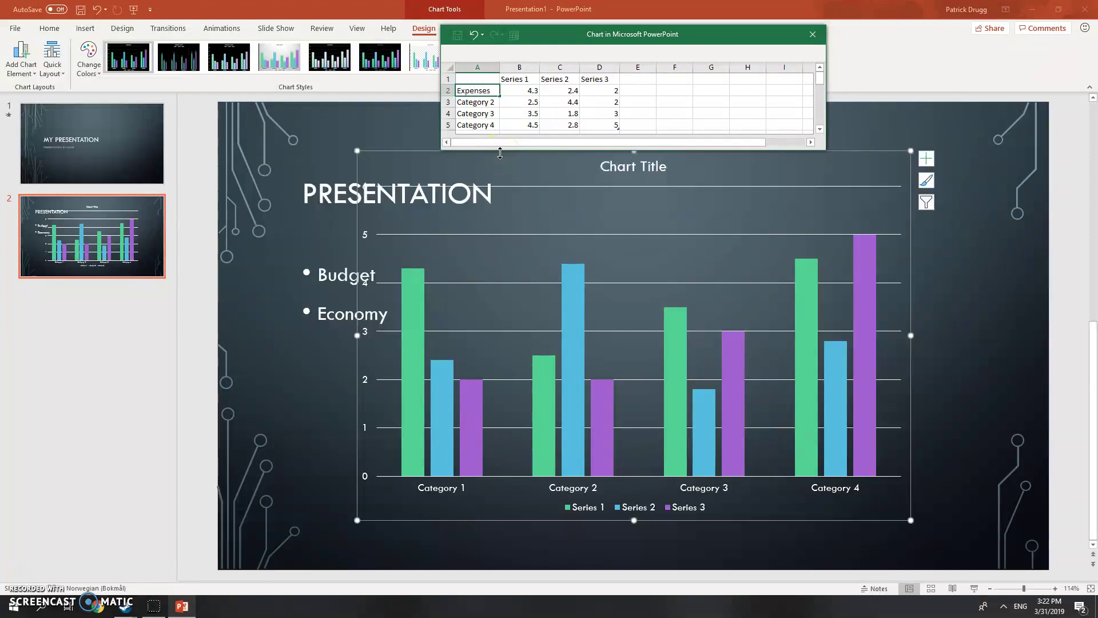
key(BackSpace)
key(BackSpace)
key(BackSpace)
click(473, 102)
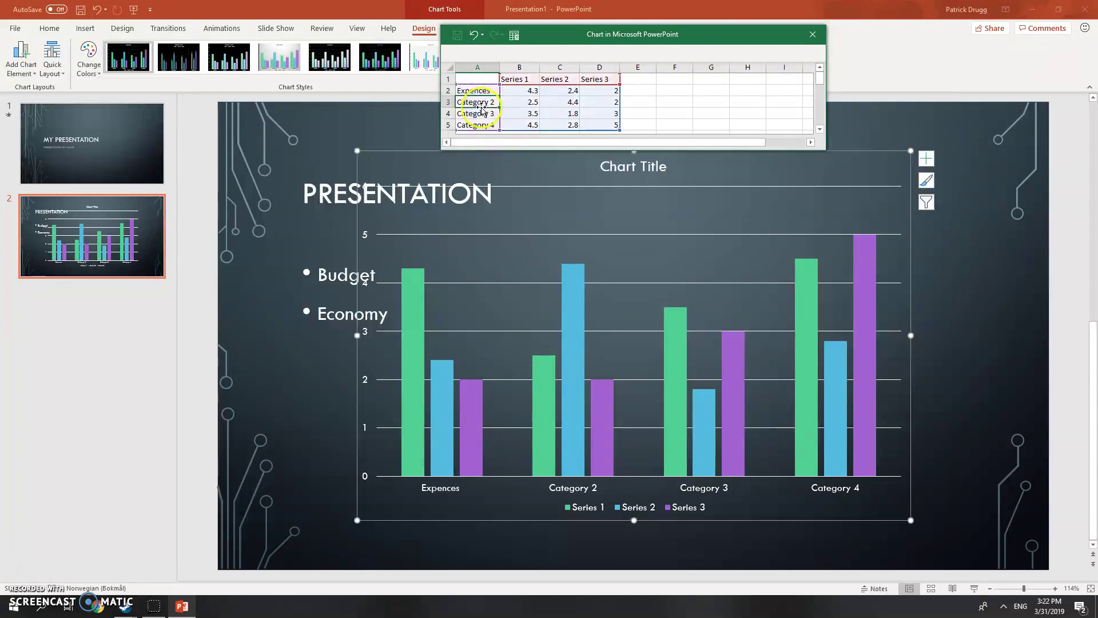
click(497, 101)
text(Ib)
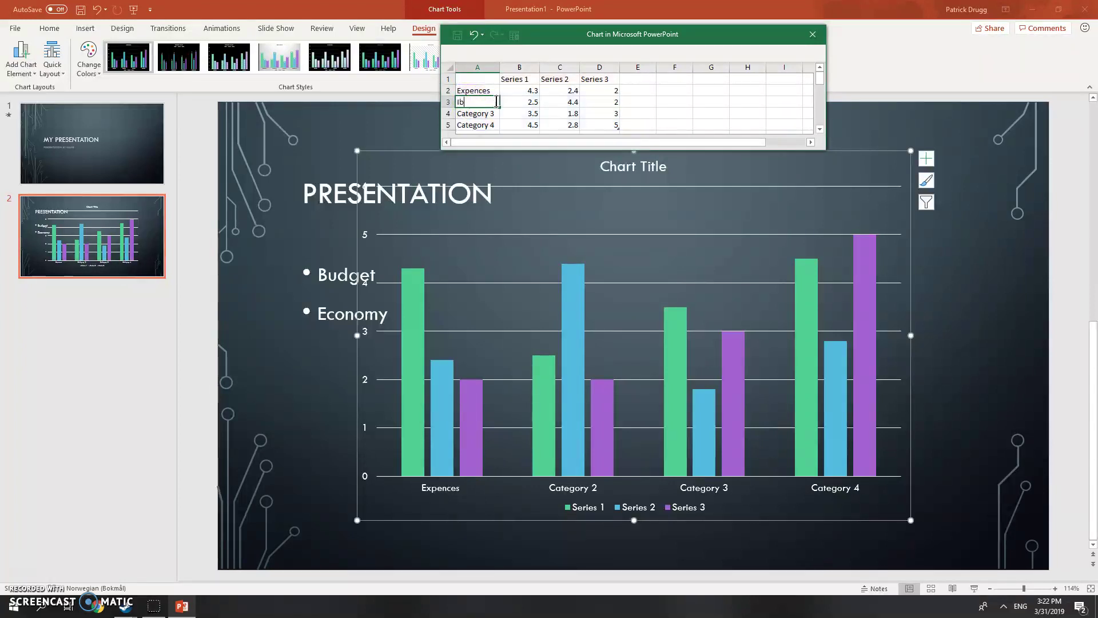
text(come)
key(Return)
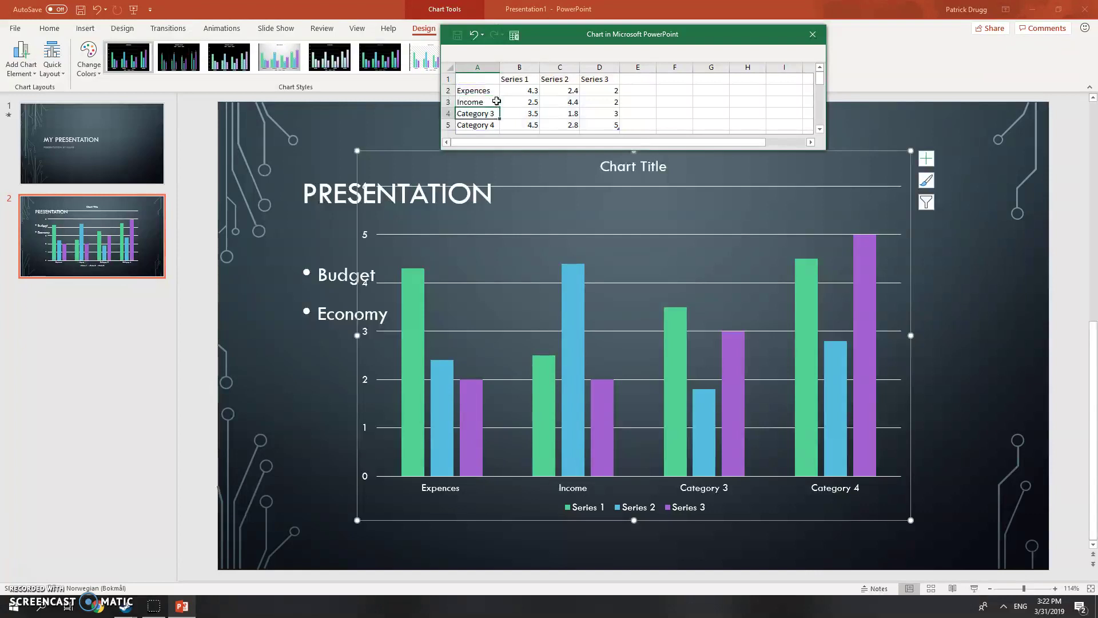
Step: Rename the third and fourth categories to Workforce and Total sales
click(487, 106)
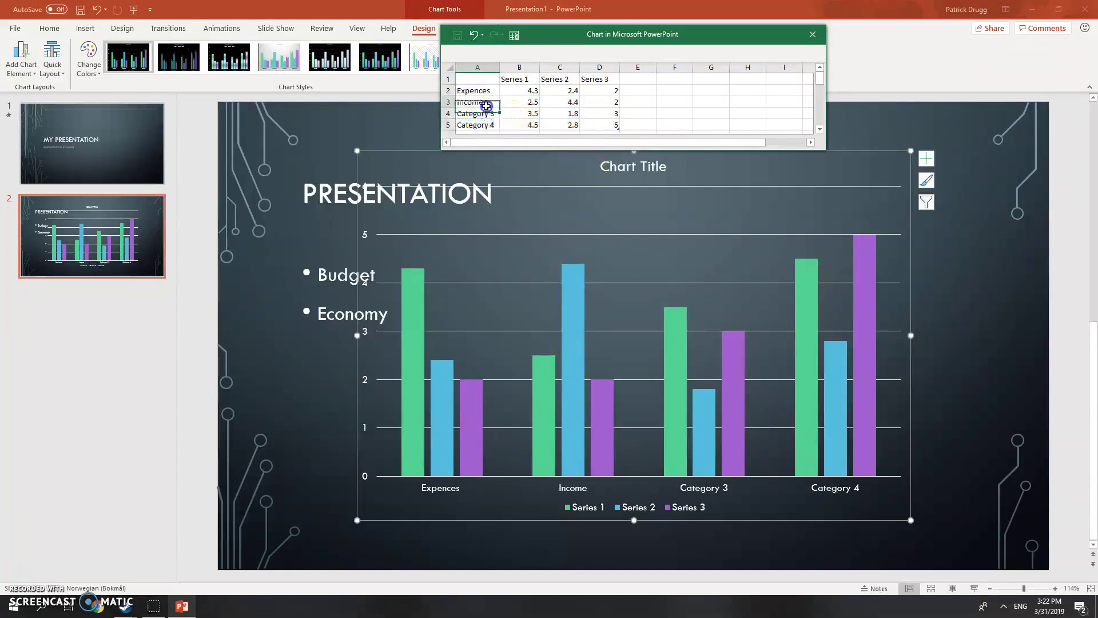
click(487, 110)
text(Workf)
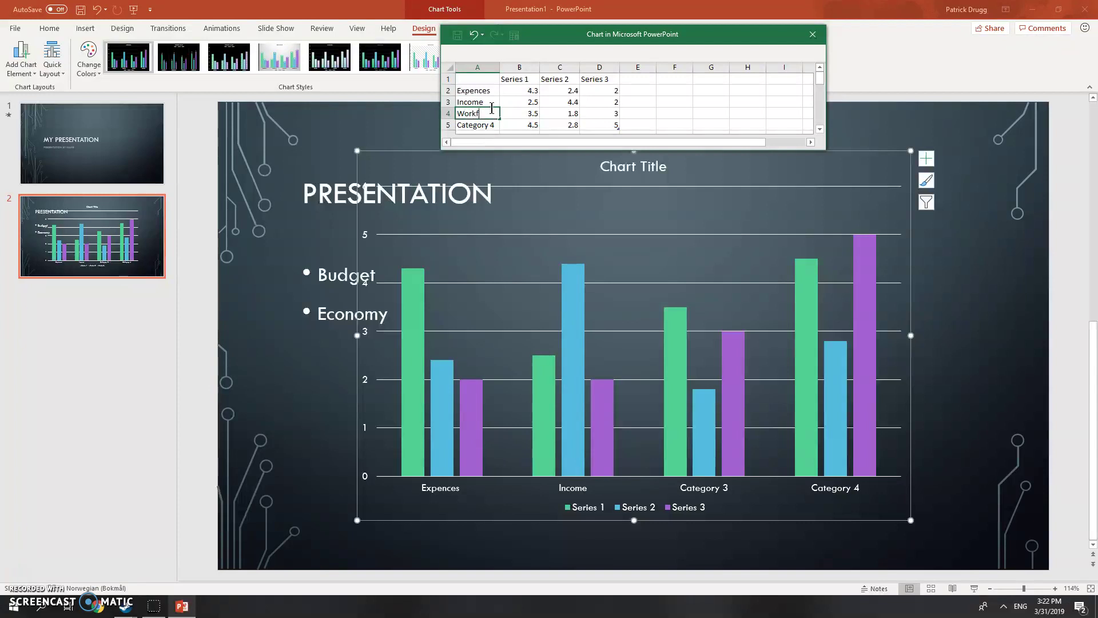
text(orce)
click(484, 125)
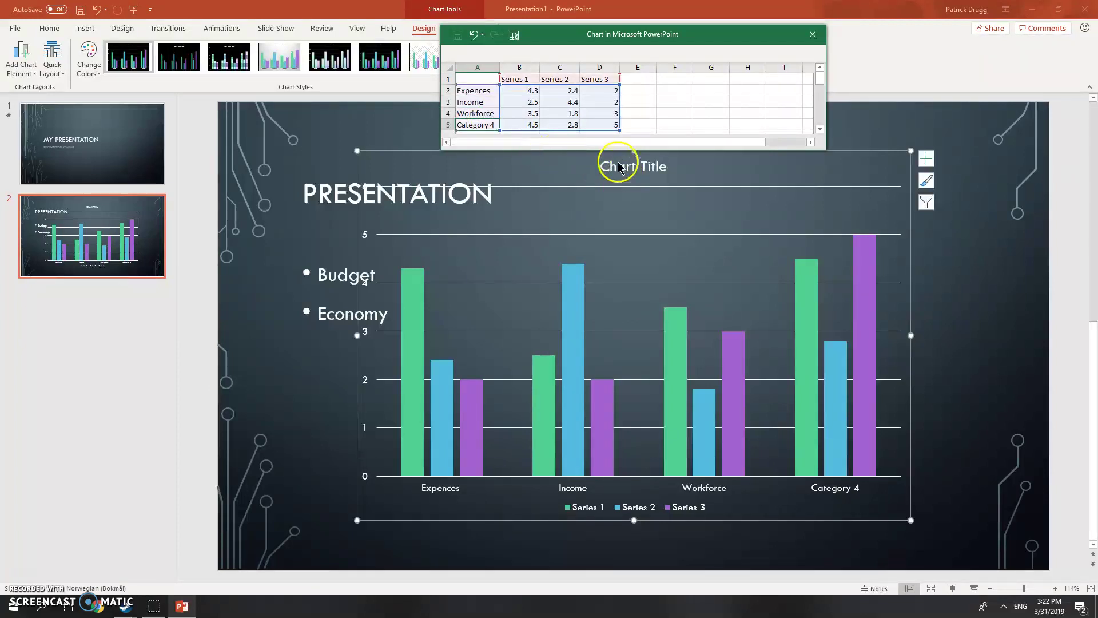
click(474, 125)
text(Total s)
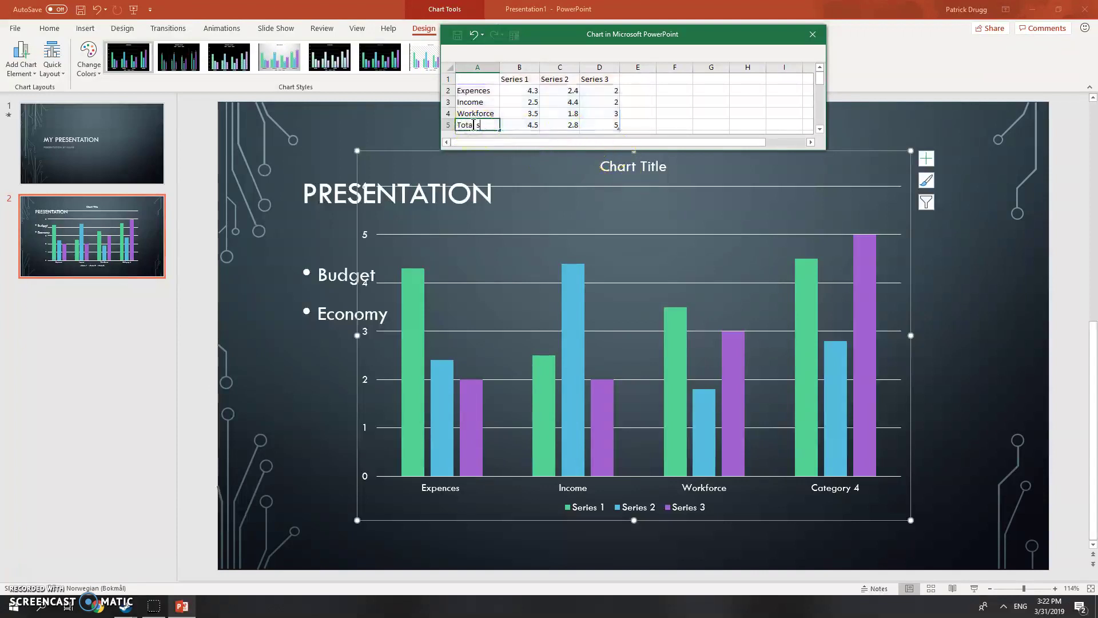
text(ales)
key(Return)
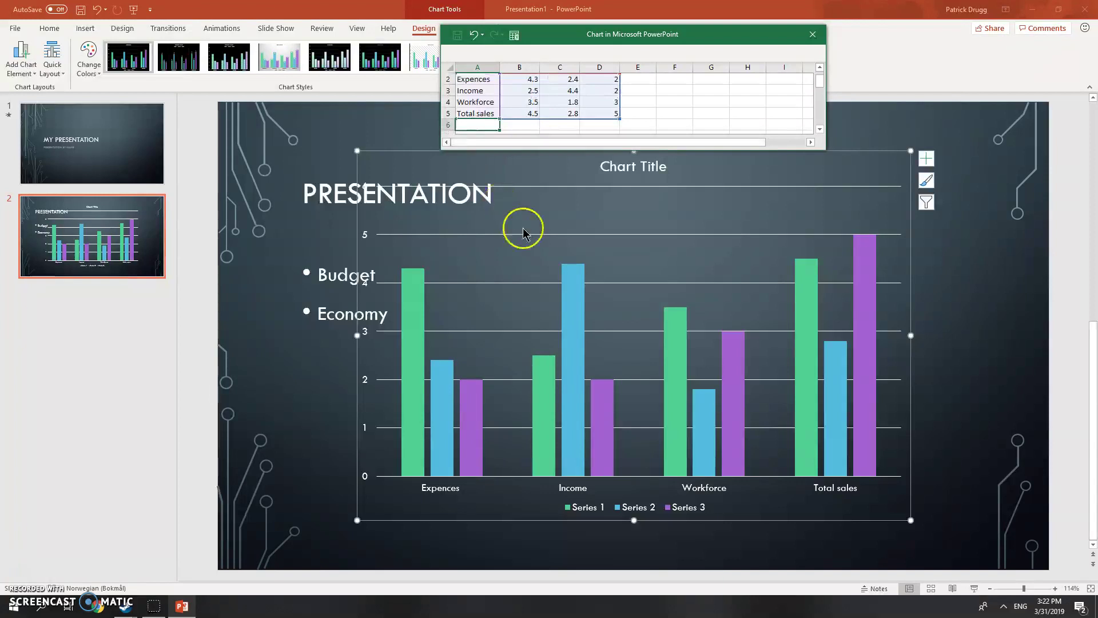
Step: Close the data sheet and shrink the chart beside the bullets, adjusting its plot area
click(813, 34)
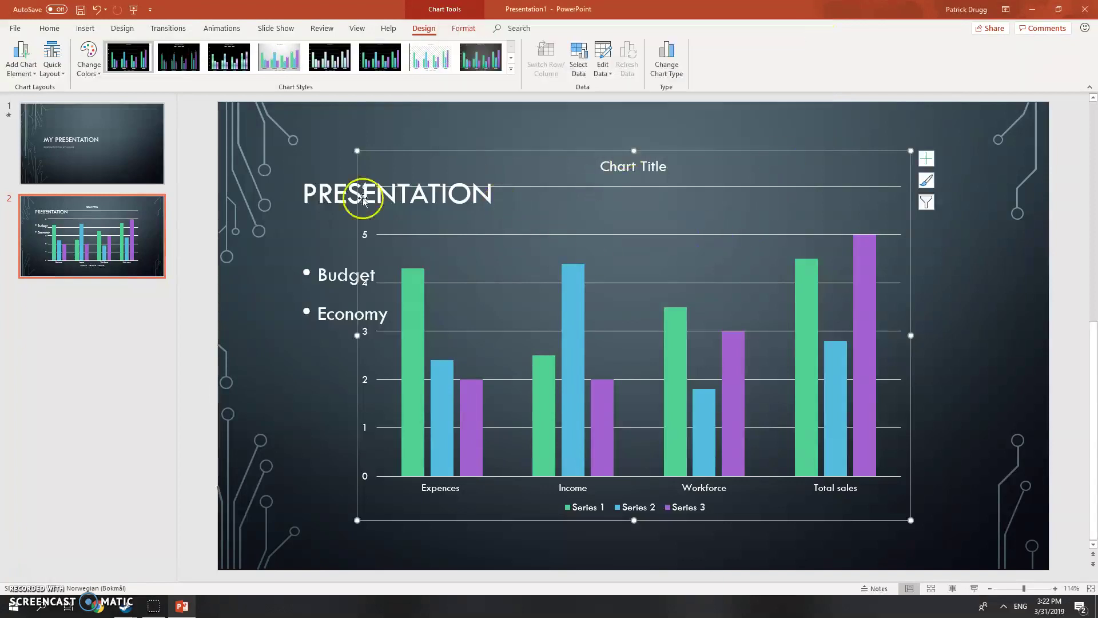
click(357, 151)
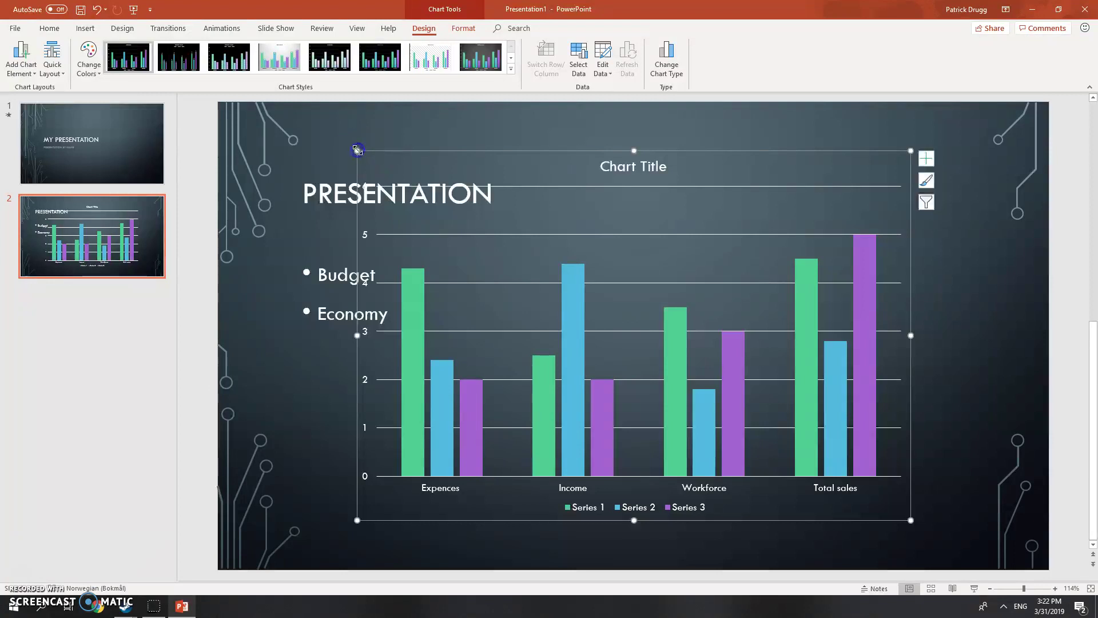
drag(357, 151, 472, 237)
drag(595, 327, 605, 299)
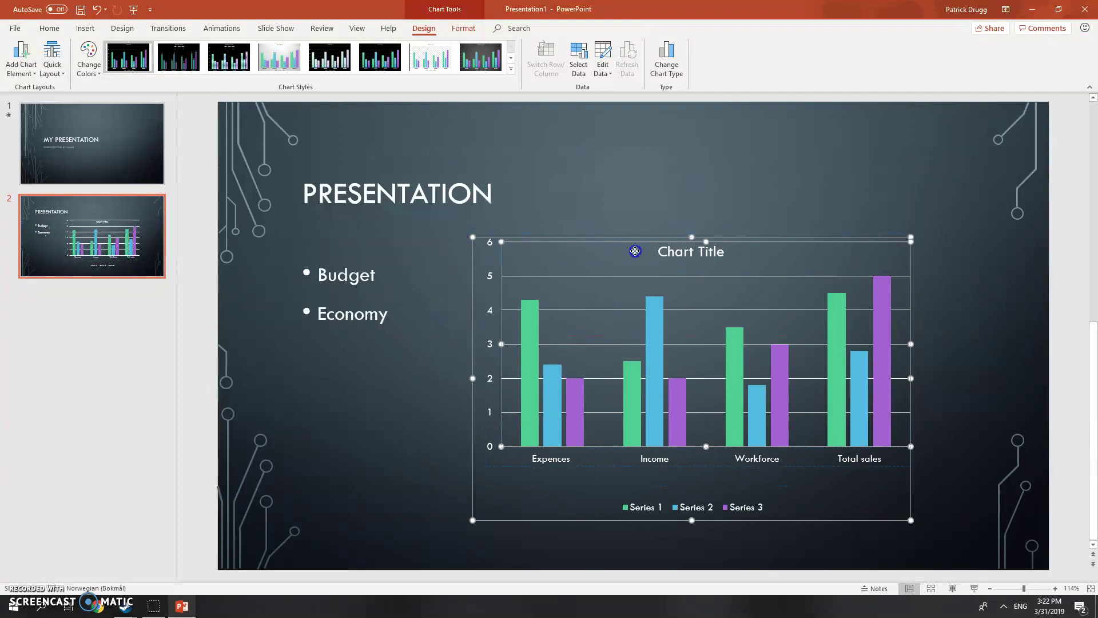
drag(636, 252, 654, 228)
click(656, 240)
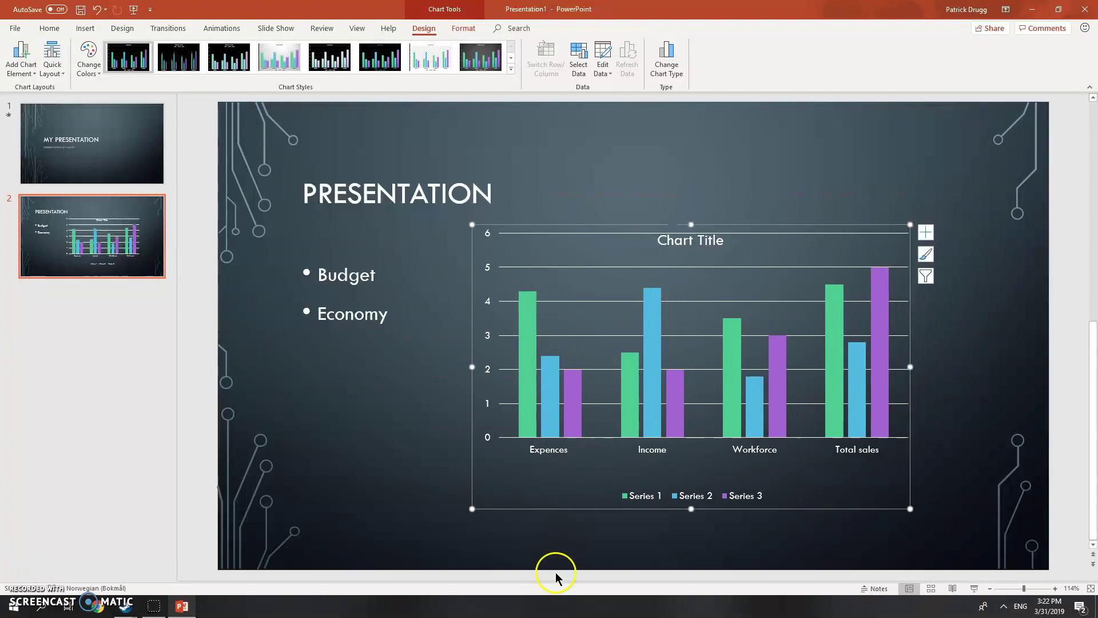
click(76, 355)
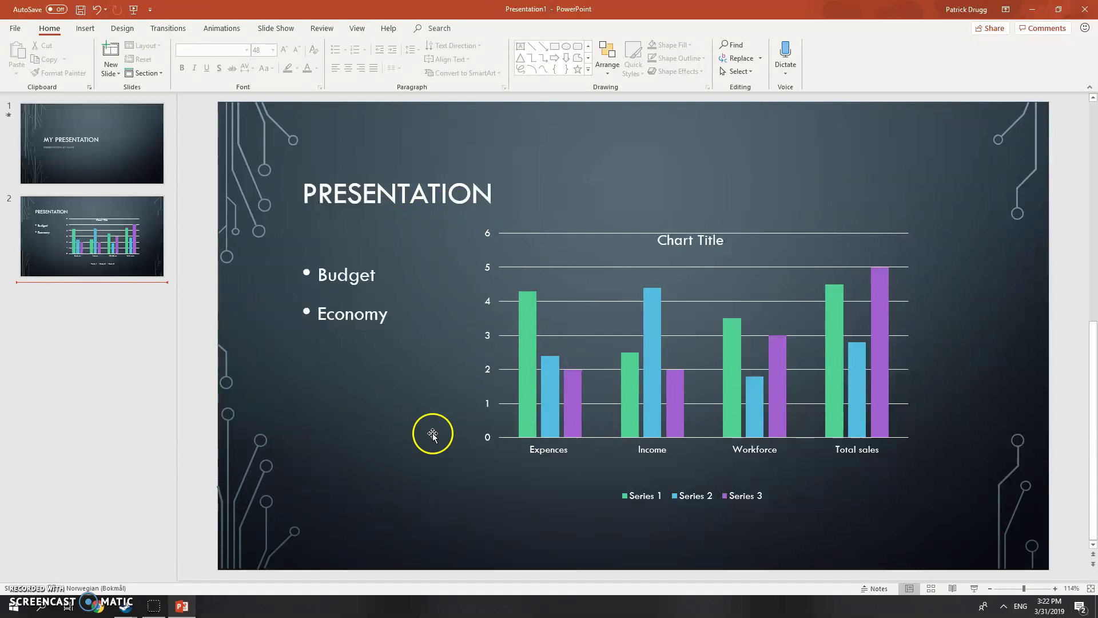
Step: Give the PRESENTATION title, Budget and Economy bullets, and column chart Random Bars entrances in order
click(339, 244)
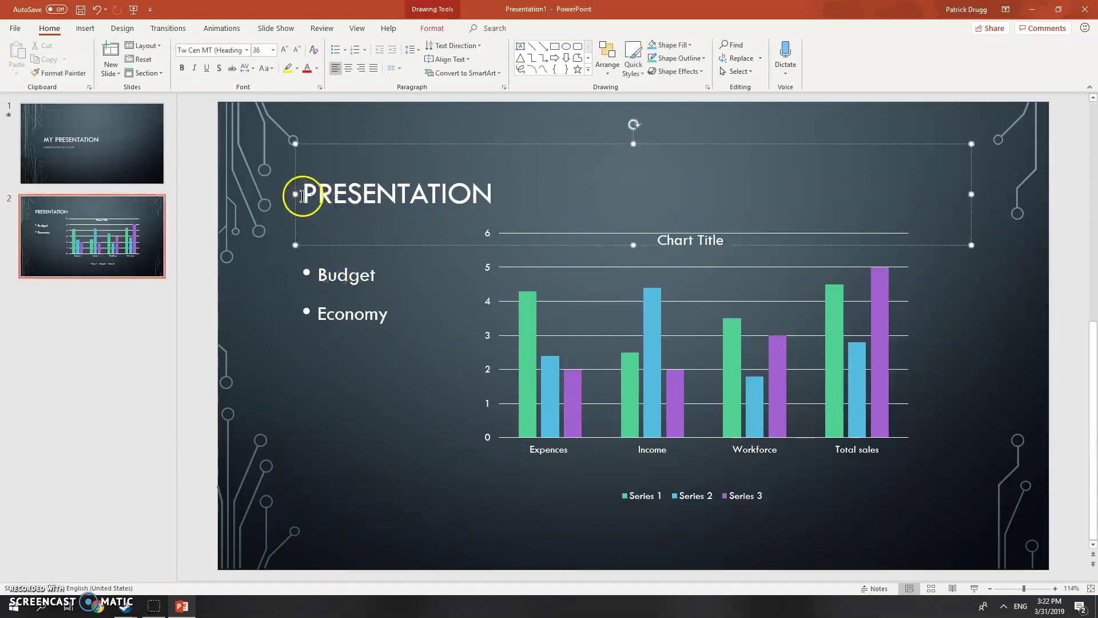
drag(301, 200, 541, 190)
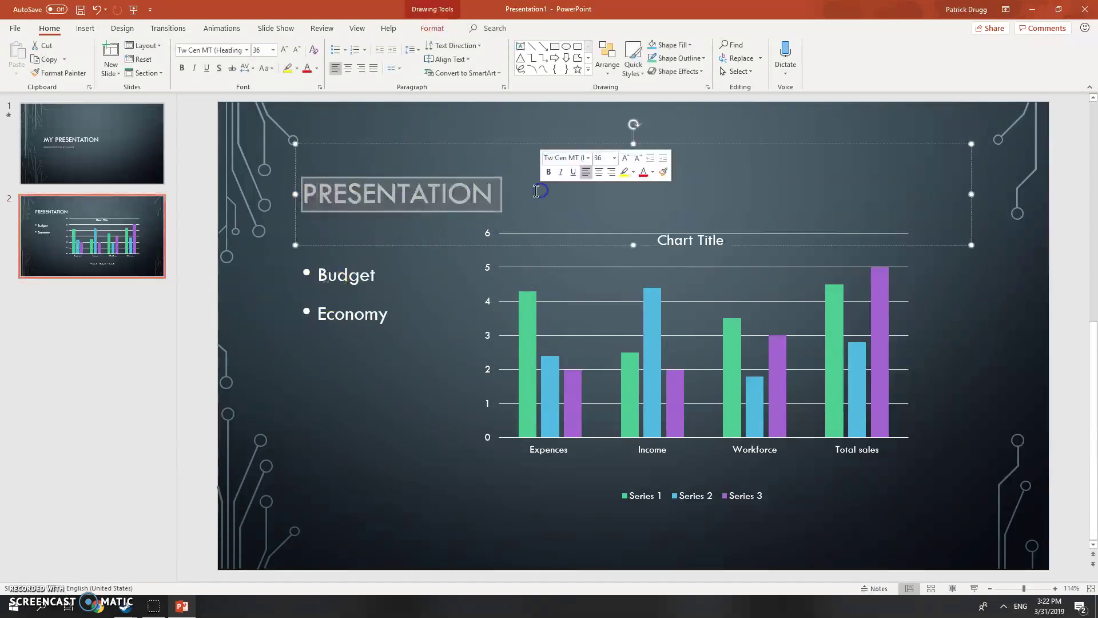
click(222, 28)
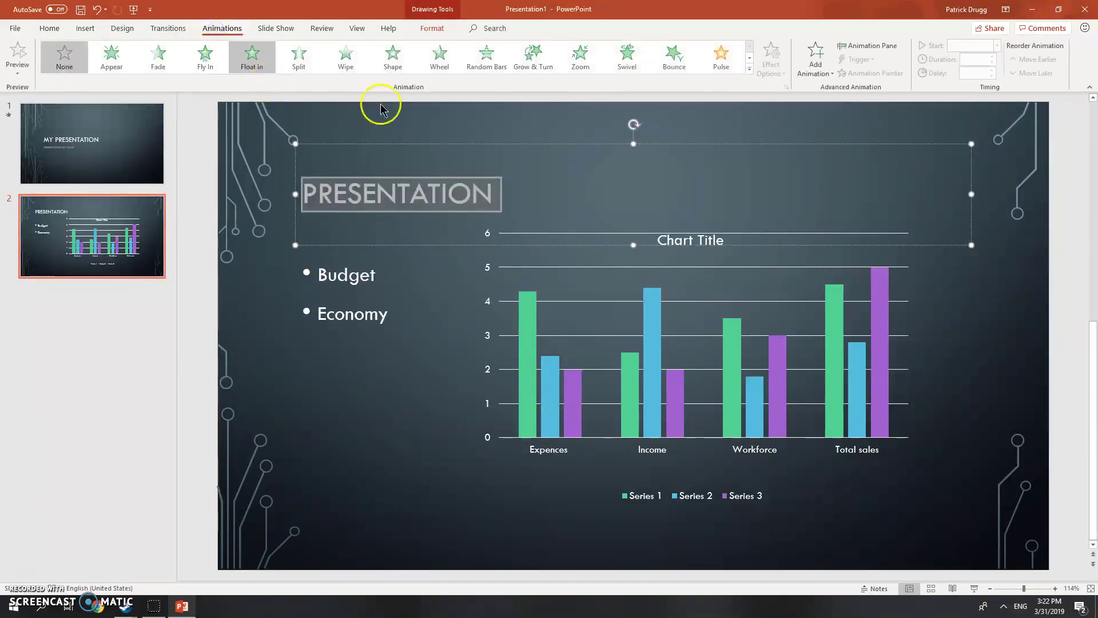
click(490, 67)
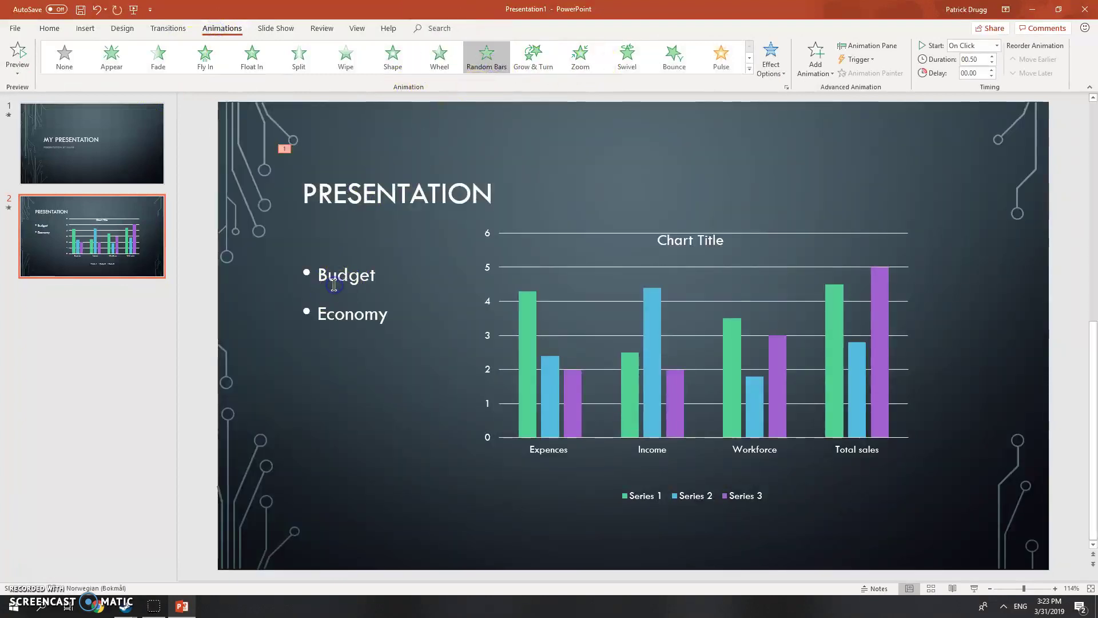
drag(322, 277, 378, 277)
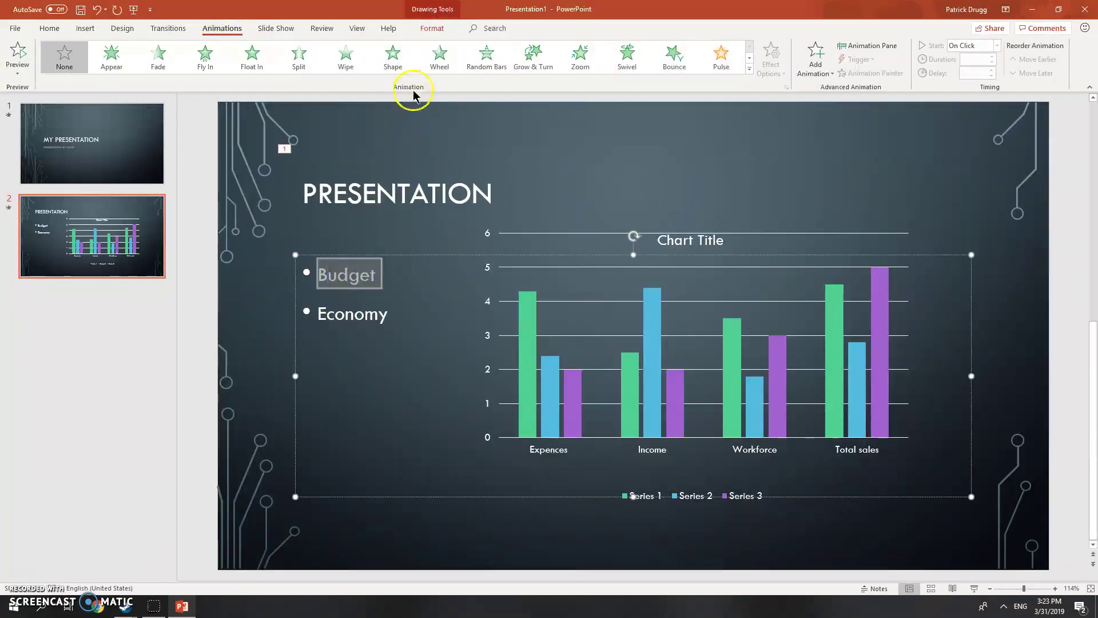
click(481, 68)
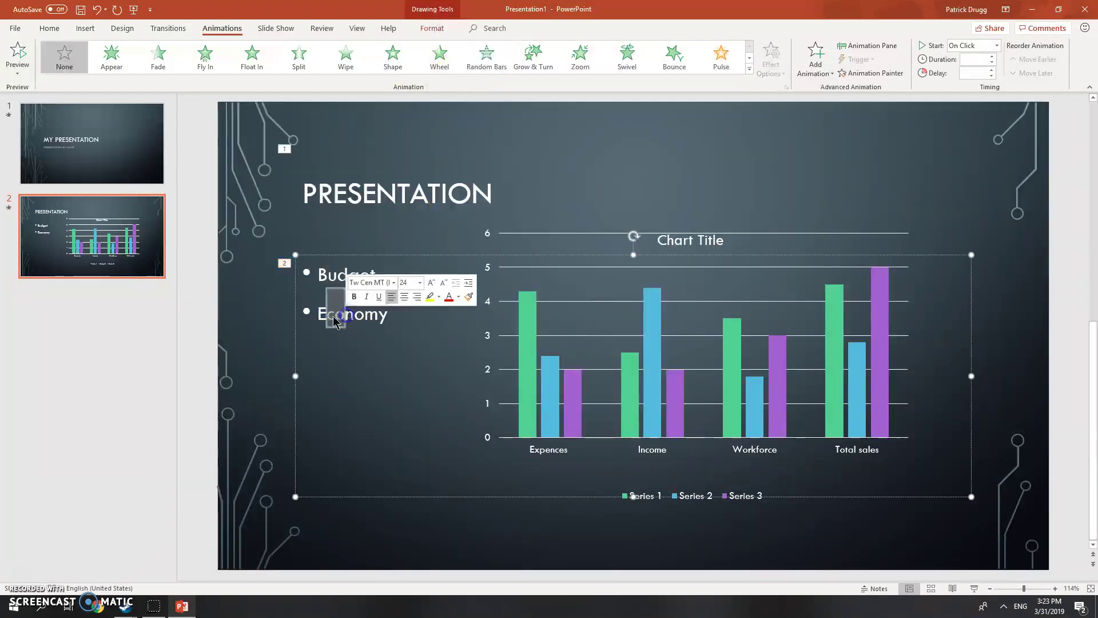
click(322, 314)
drag(322, 314, 389, 314)
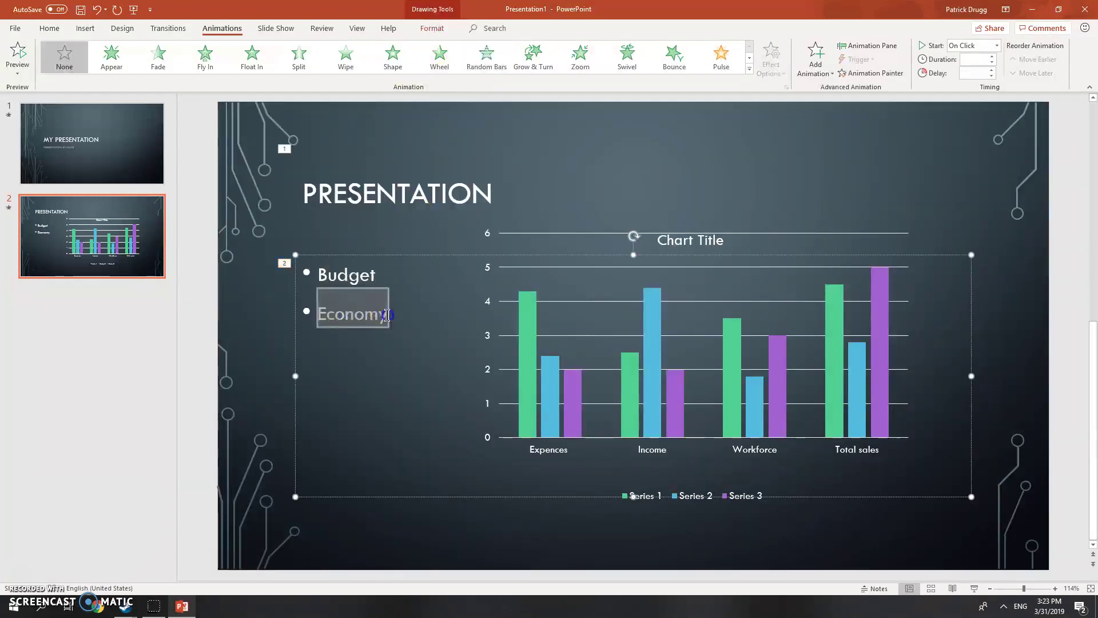
click(487, 57)
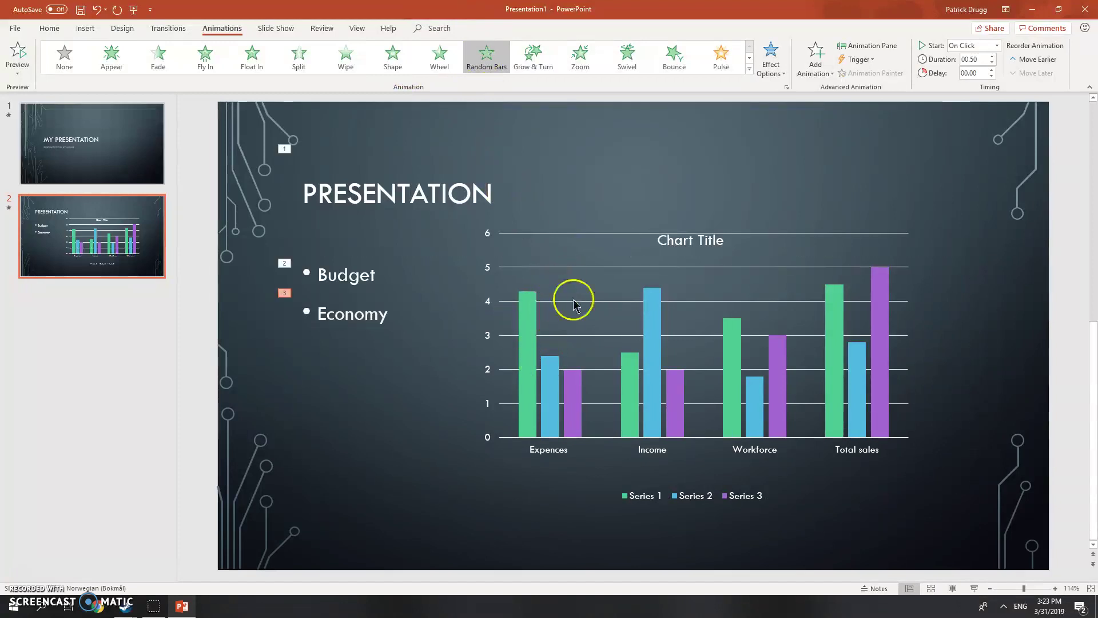
click(685, 278)
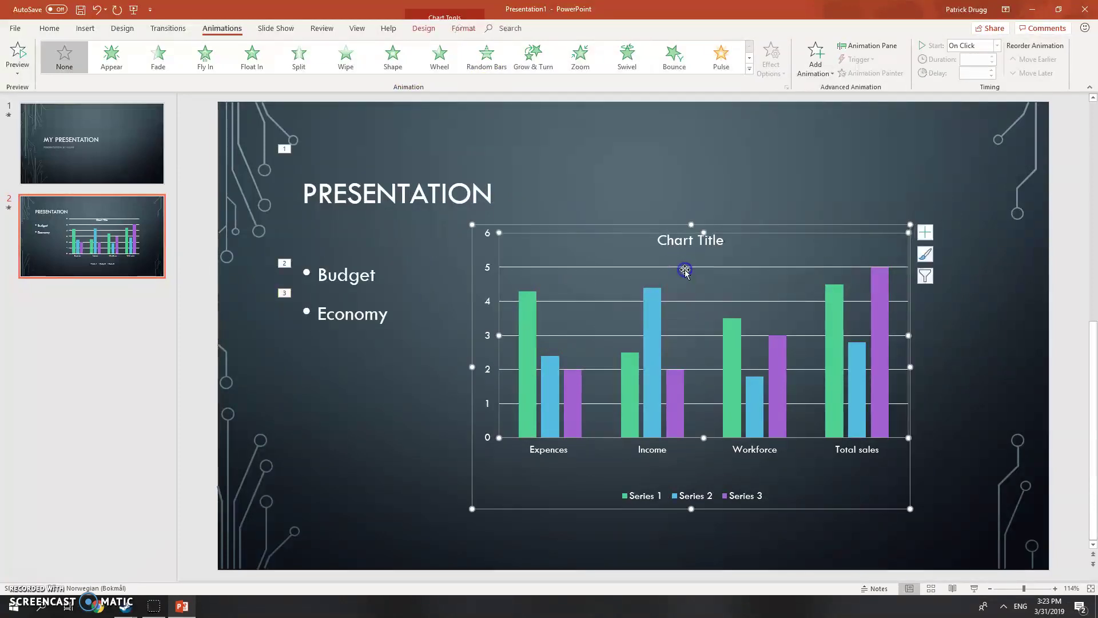
click(487, 57)
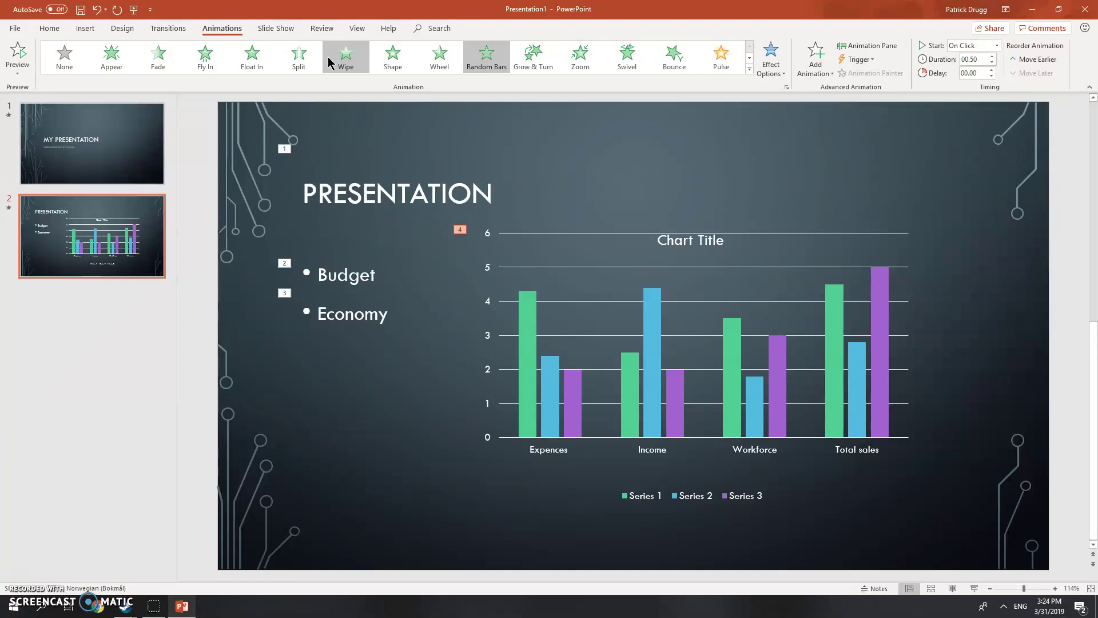
Step: Add a third slide titled SECOND PART
right_click(82, 307)
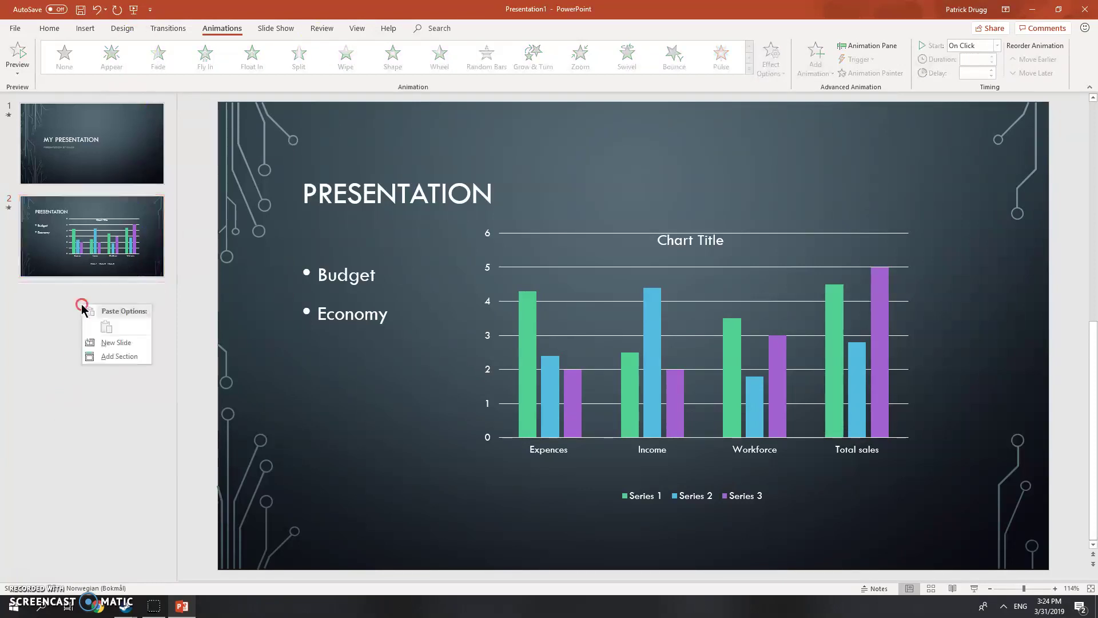
click(93, 344)
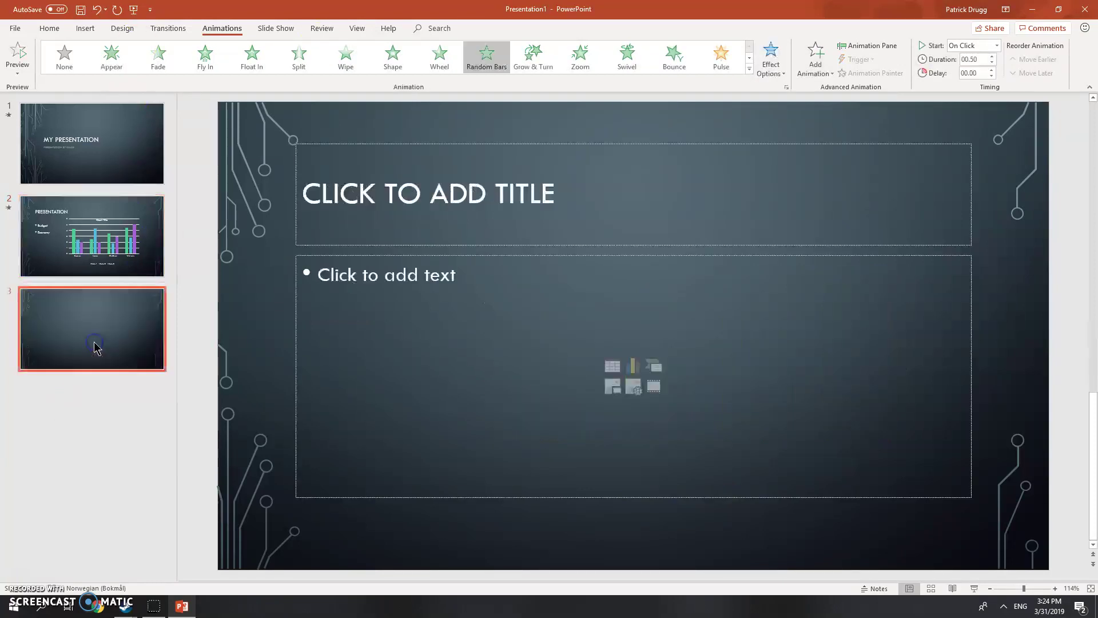
click(340, 192)
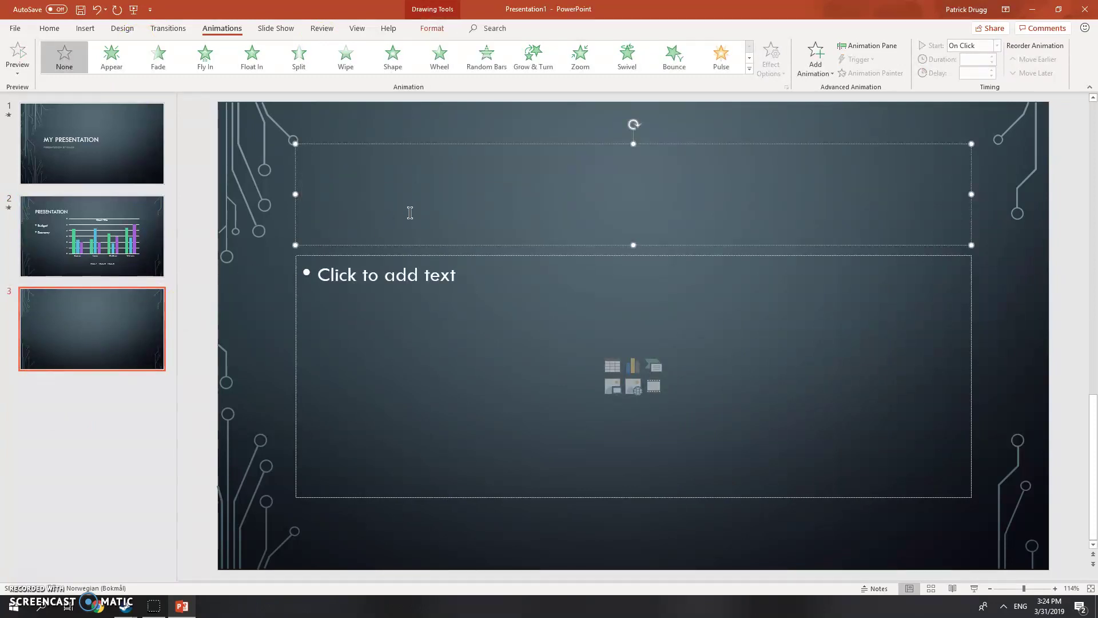
text(P)
key(BackSpace)
text(SECOND PRE)
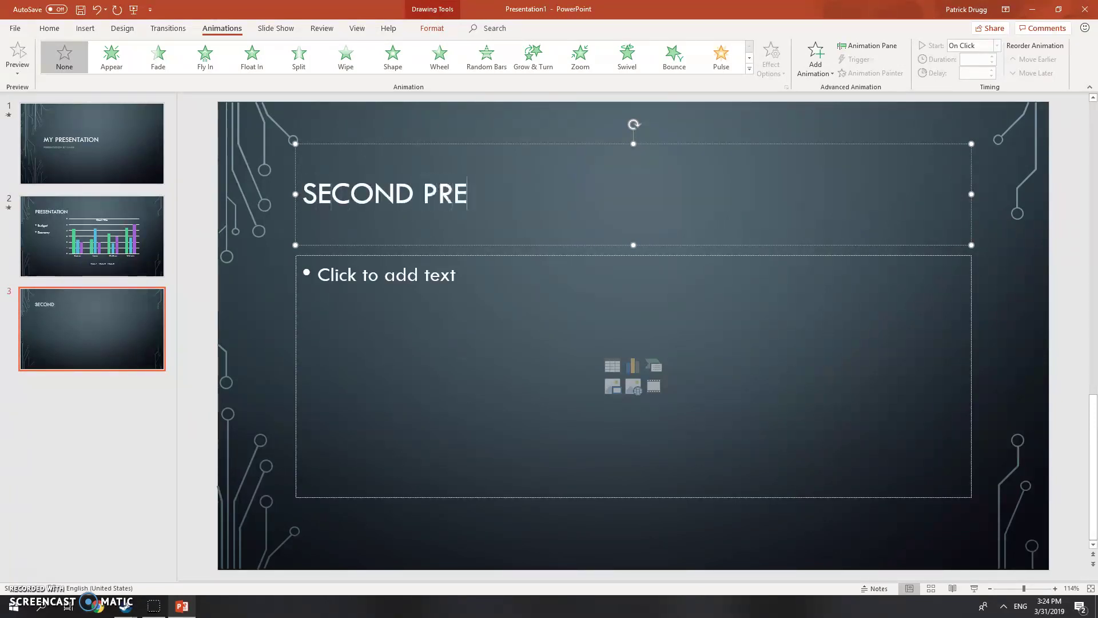
key(BackSpace)
key(BackSpace)
text(ART)
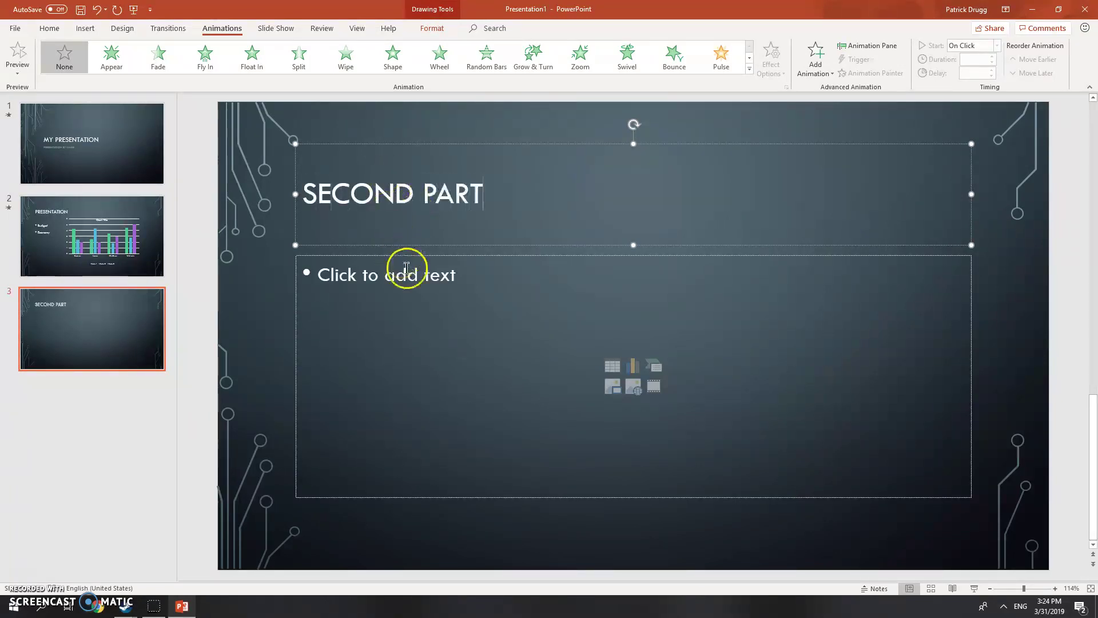
Step: Enter the bullets Keywords and Keywords 2 in the slide body
click(407, 273)
text(key)
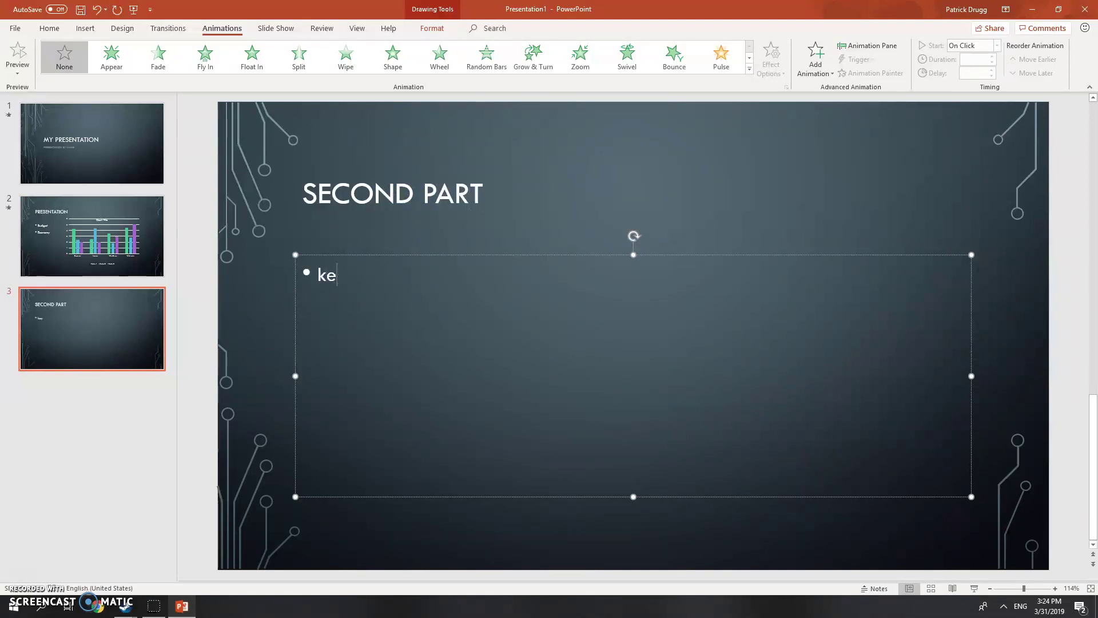
key(BackSpace)
key(BackSpace)
text(Keywords)
key(Return)
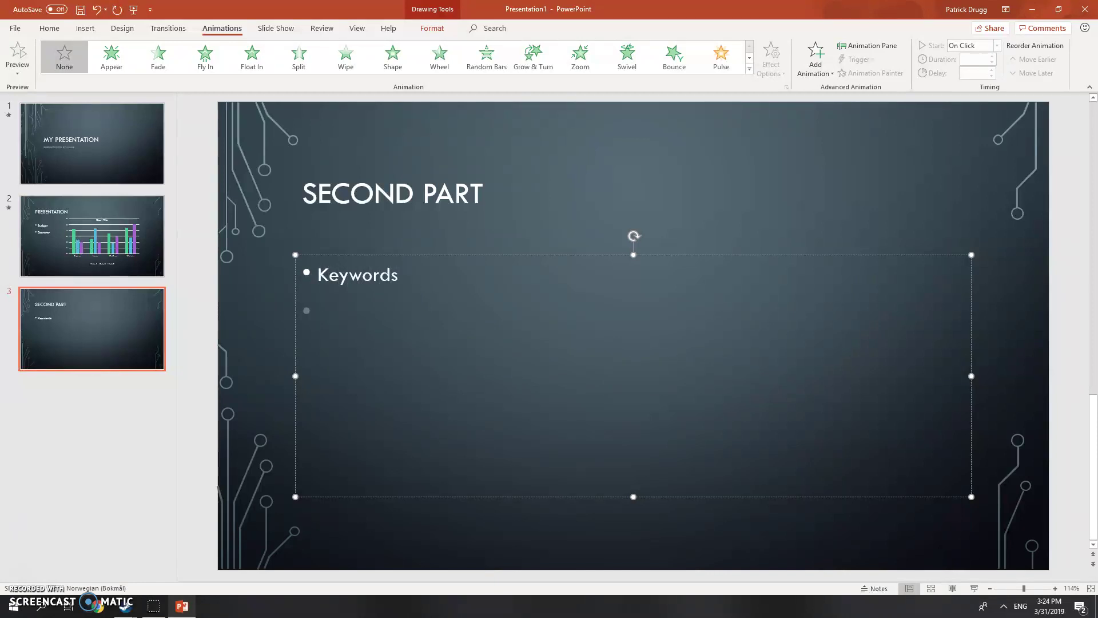
text(A)
key(BackSpace)
text(KEY)
key(BackSpace)
key(BackSpace)
text(eywo)
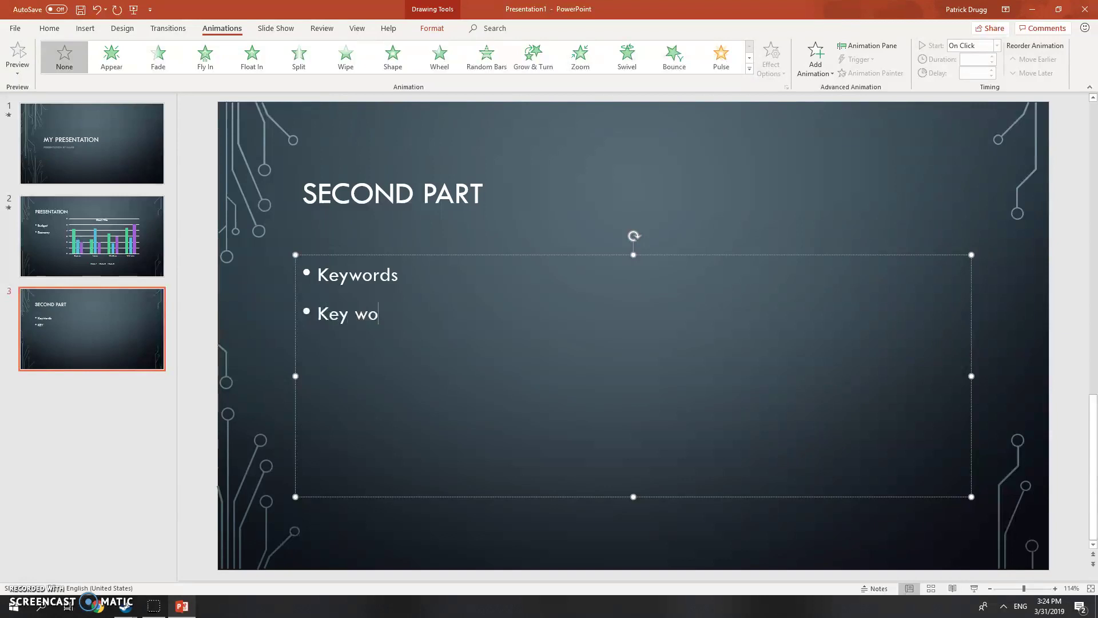
key(BackSpace)
key(BackSpace)
text(wo)
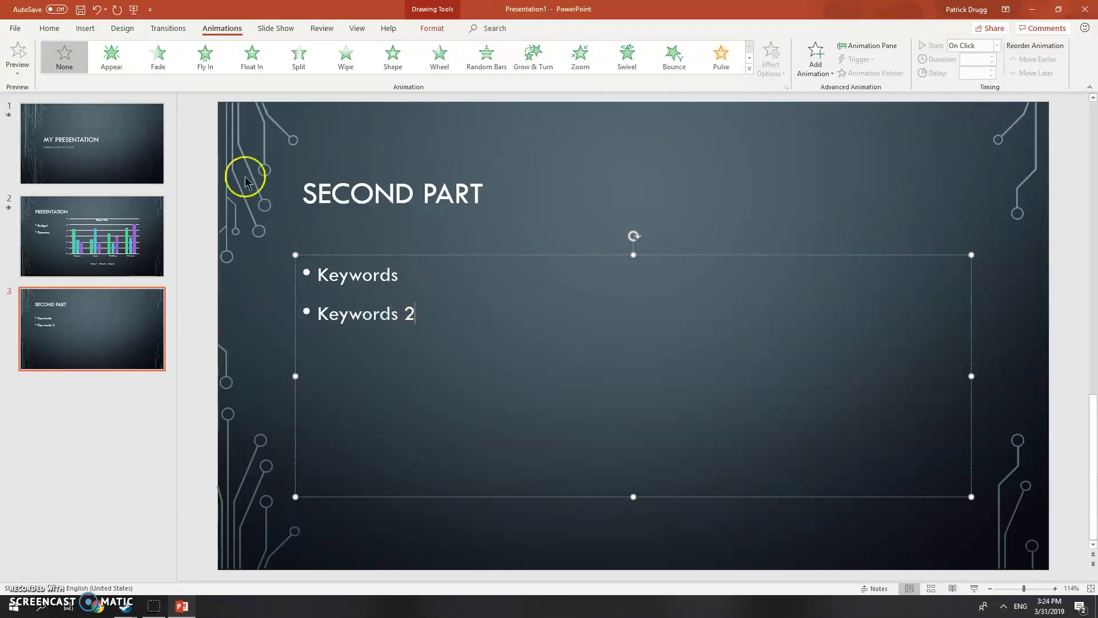
click(83, 30)
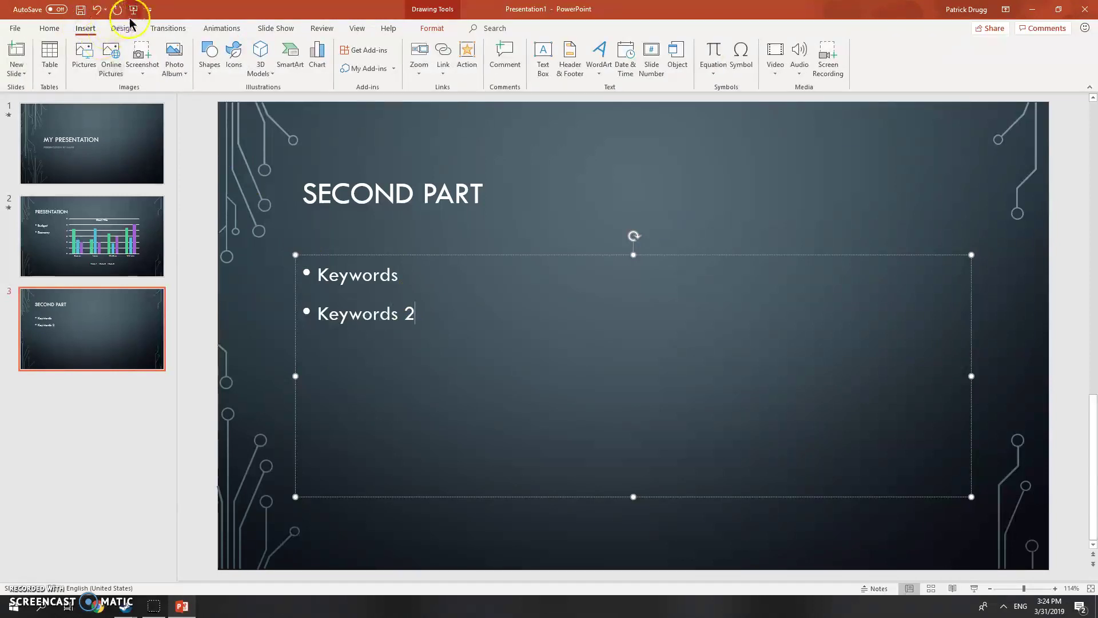
Step: Browse the SmartArt categories and pick the Hierarchy > Horizontal Hierarchy layout
click(296, 65)
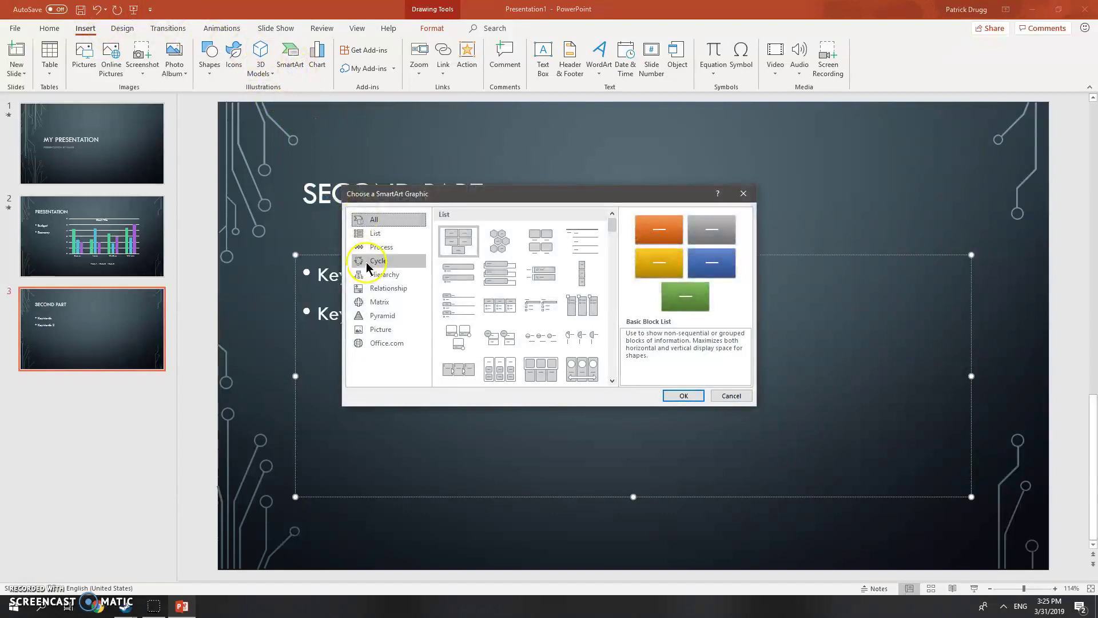
click(372, 233)
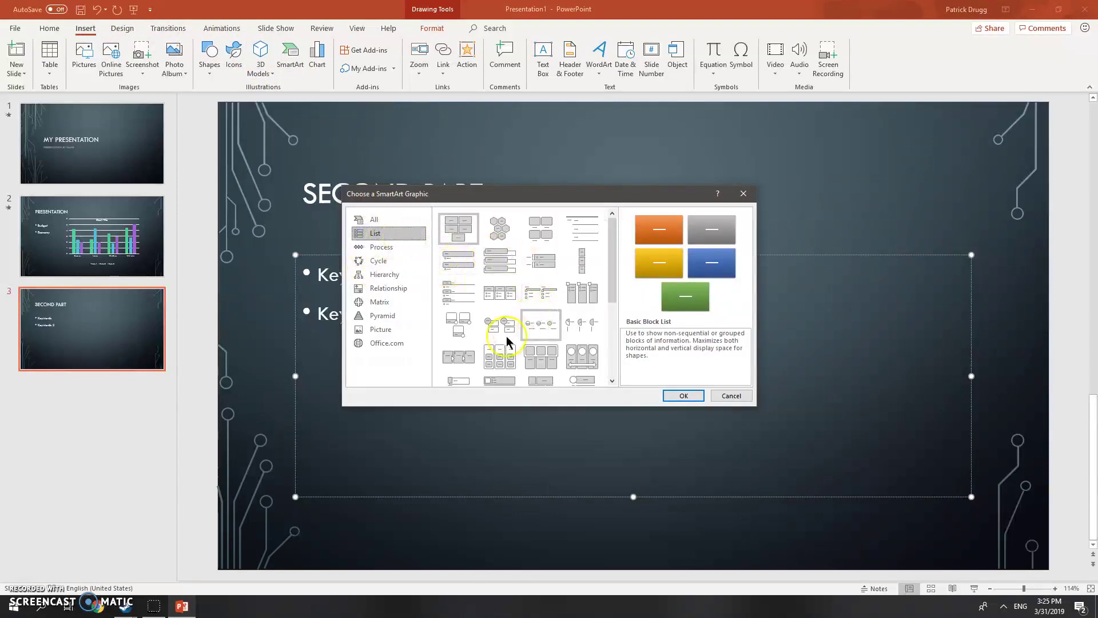
click(391, 247)
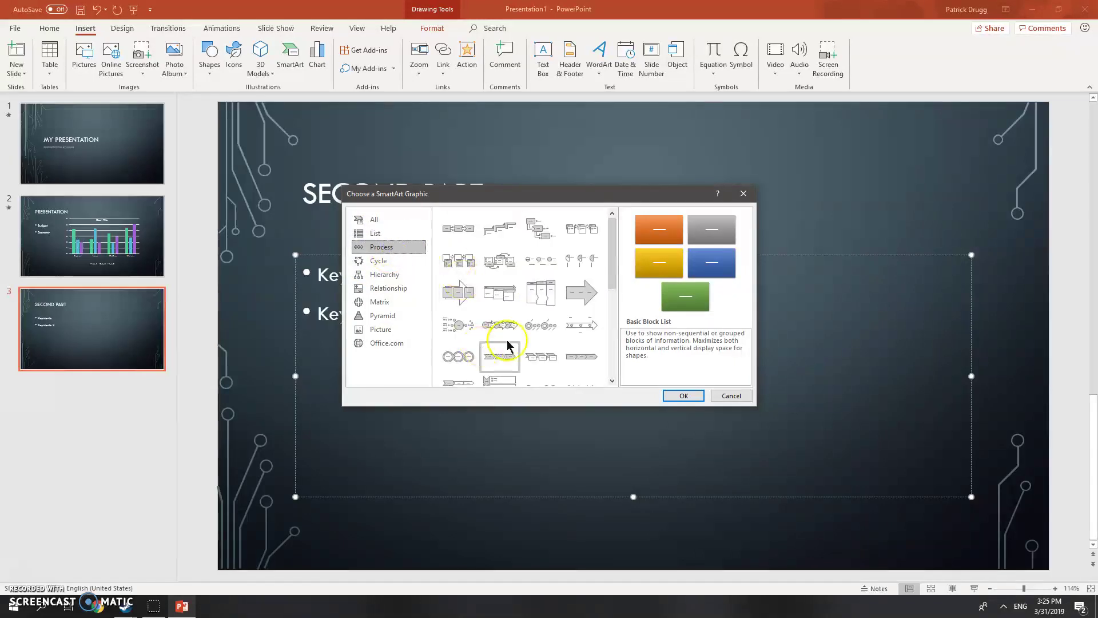
click(387, 264)
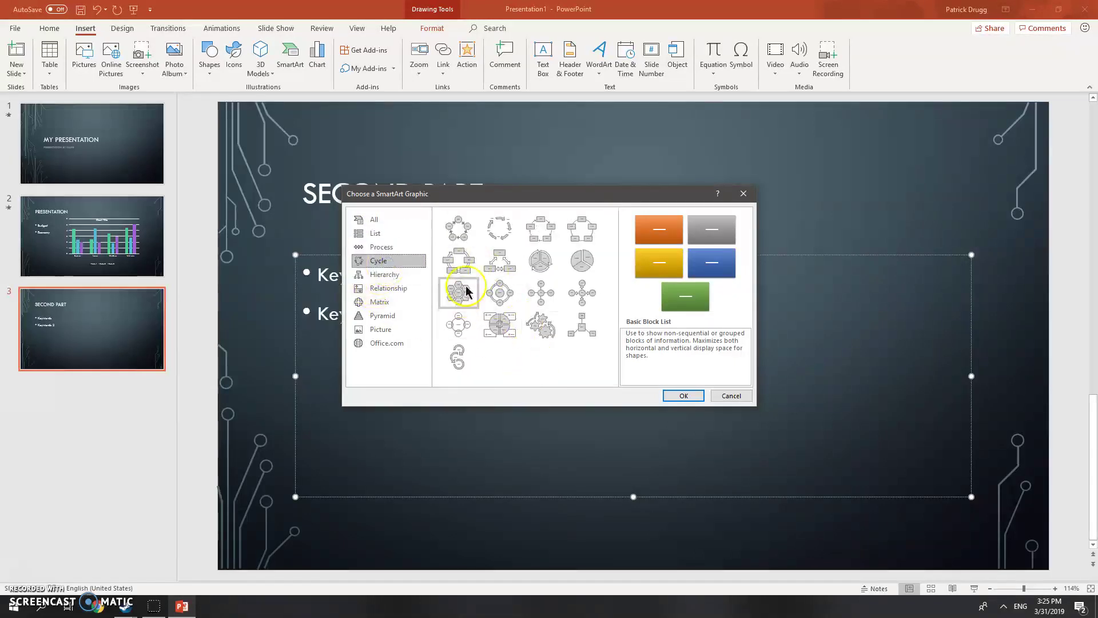
click(402, 276)
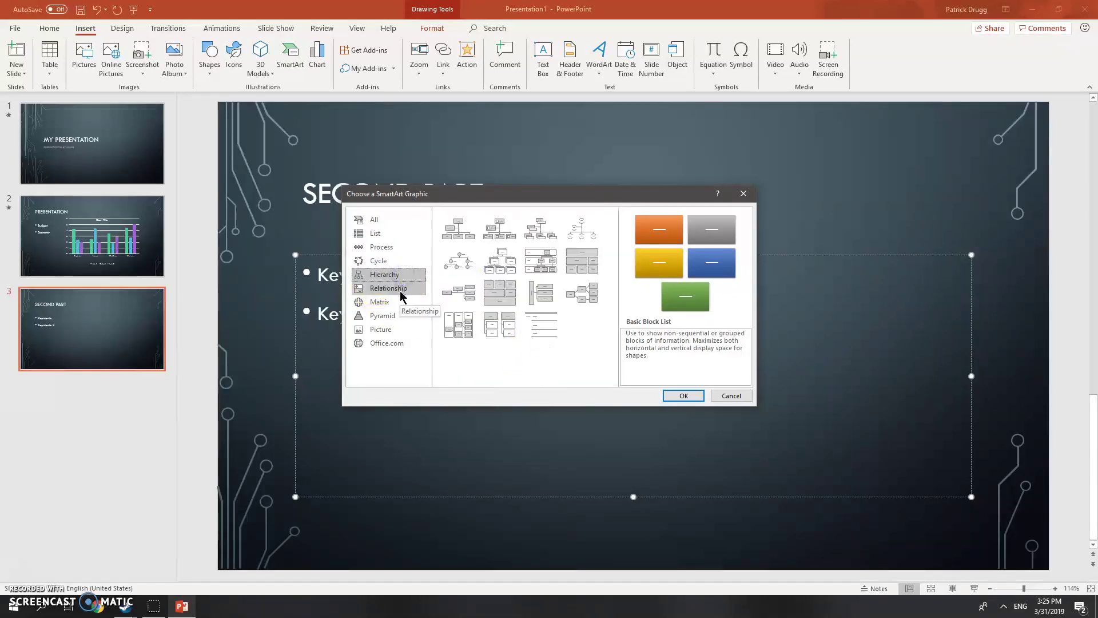
click(367, 322)
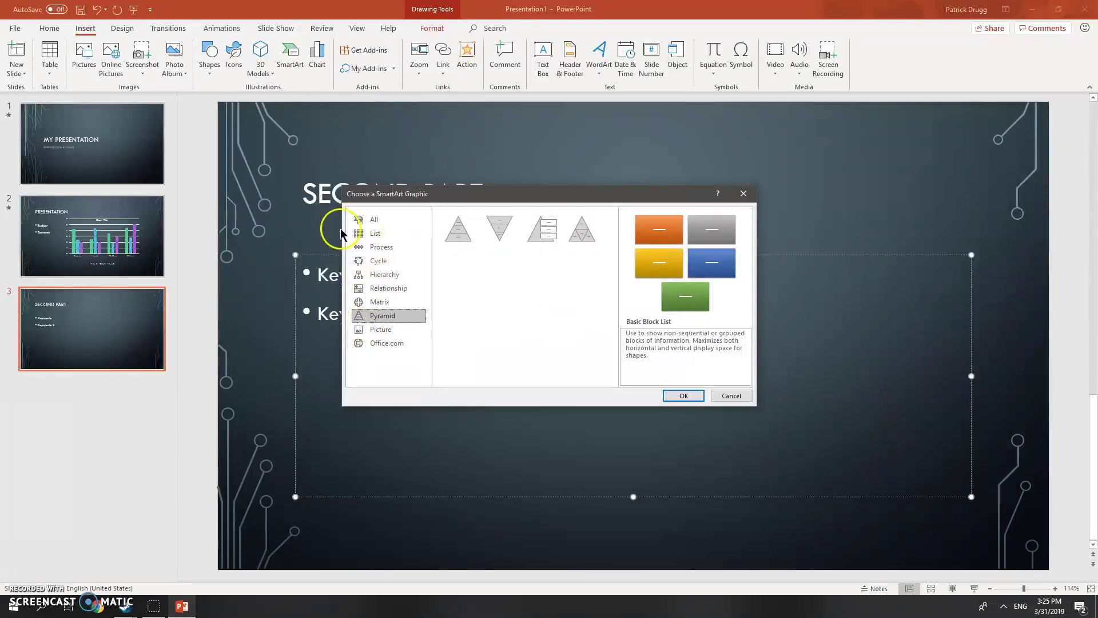
click(382, 274)
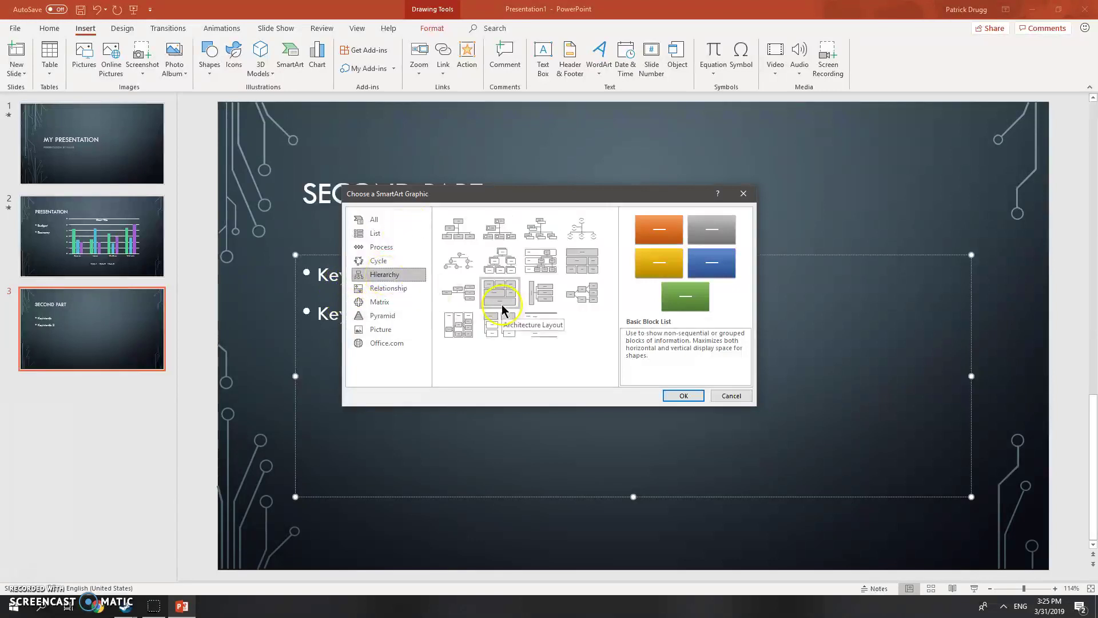
click(585, 294)
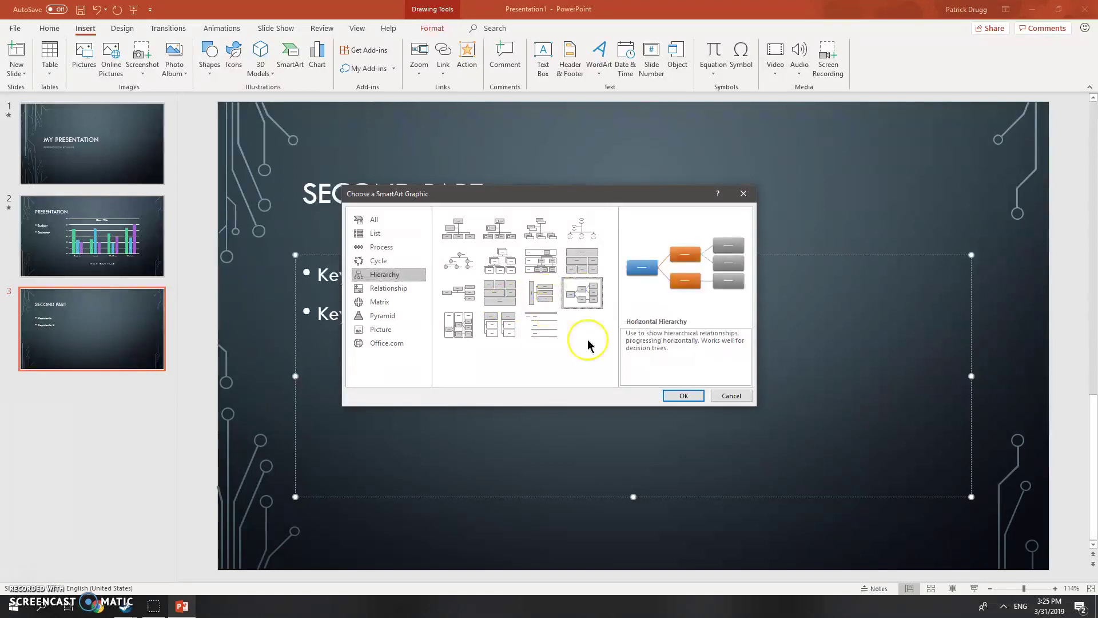
Step: Insert the Horizontal Hierarchy diagram, then resize and reposition it on the slide
click(682, 396)
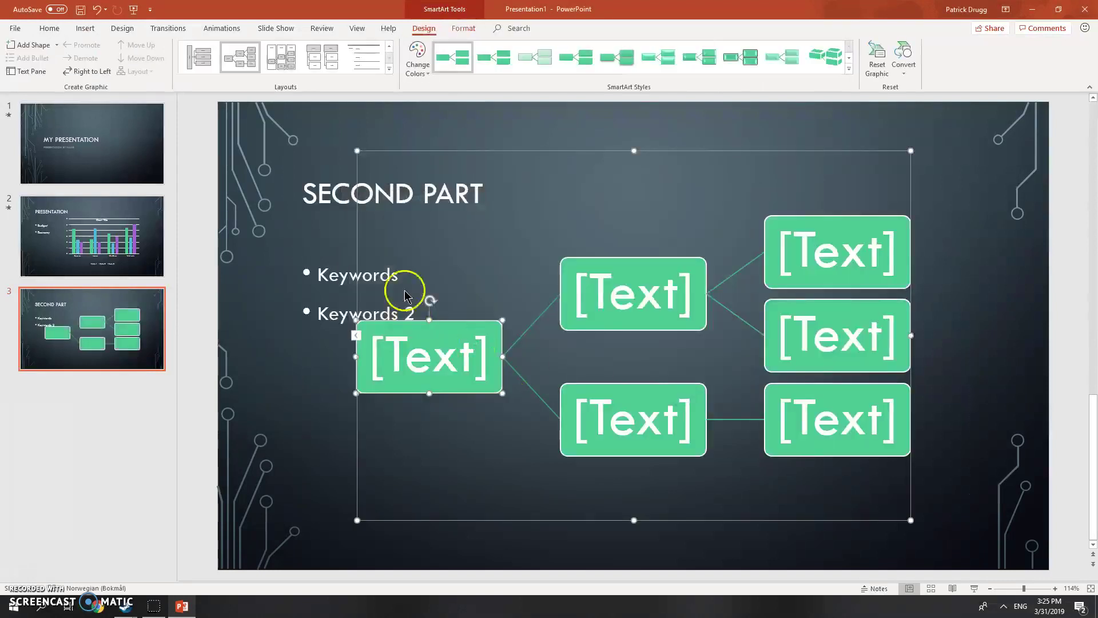
drag(357, 150, 482, 214)
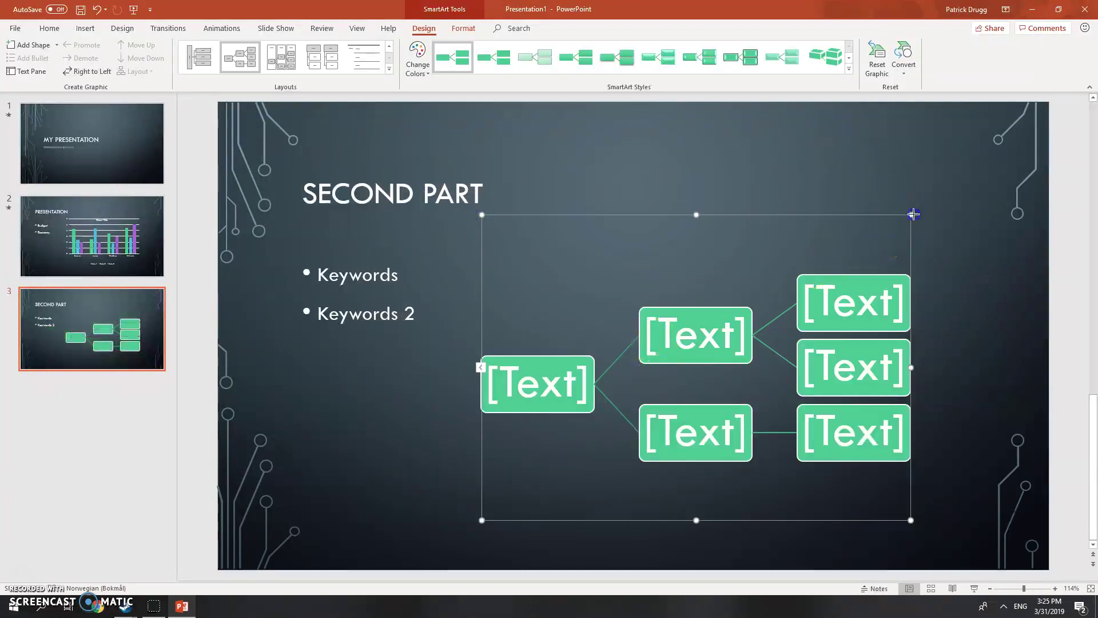
drag(910, 215, 958, 259)
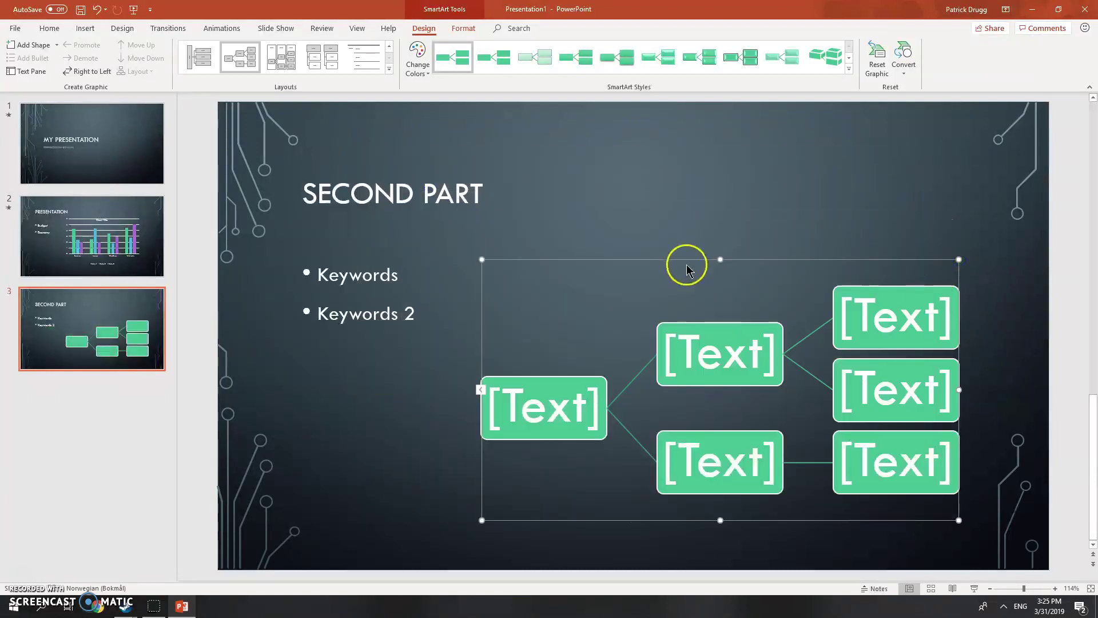
drag(686, 269, 698, 195)
Step: Label the leftmost box CEO and the upper middle box MANAGER 1, fixing typos
click(589, 359)
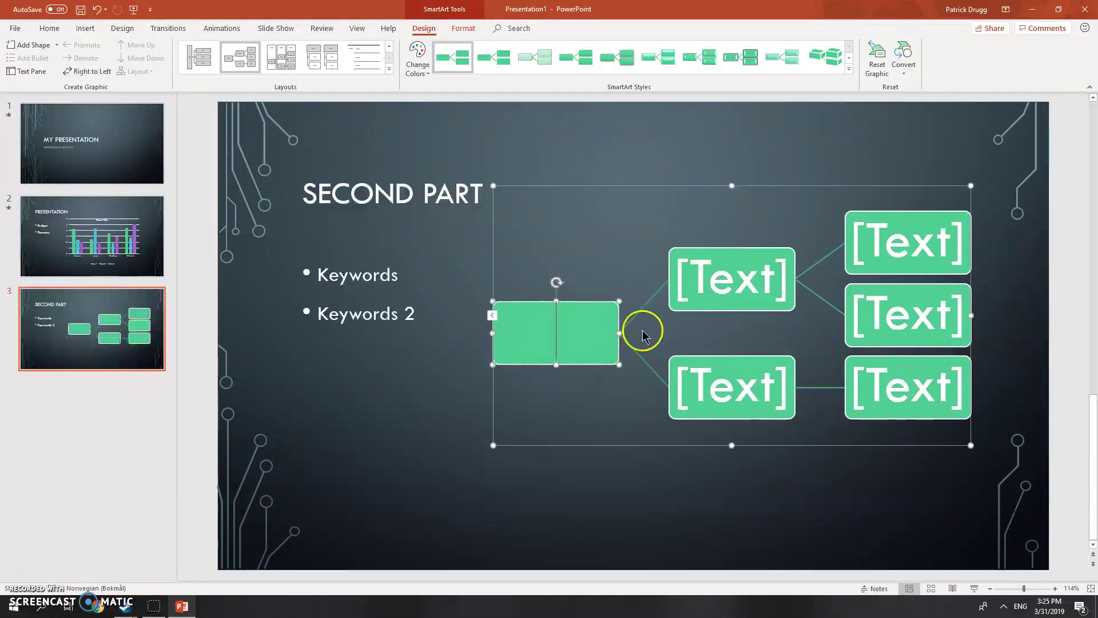
text(C)
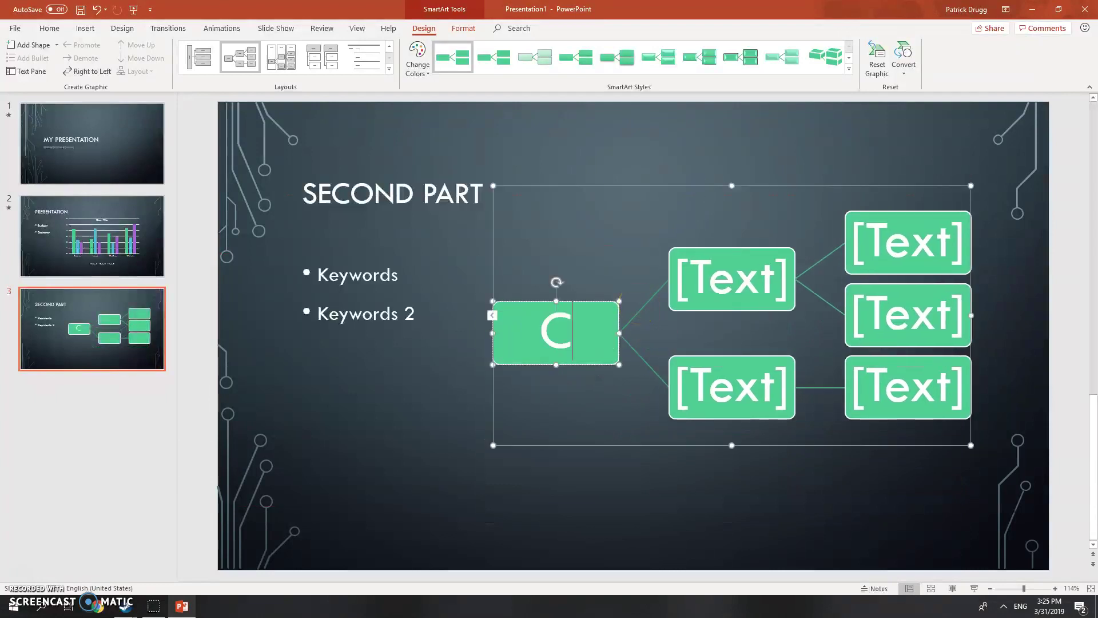
text(CEO)
click(713, 277)
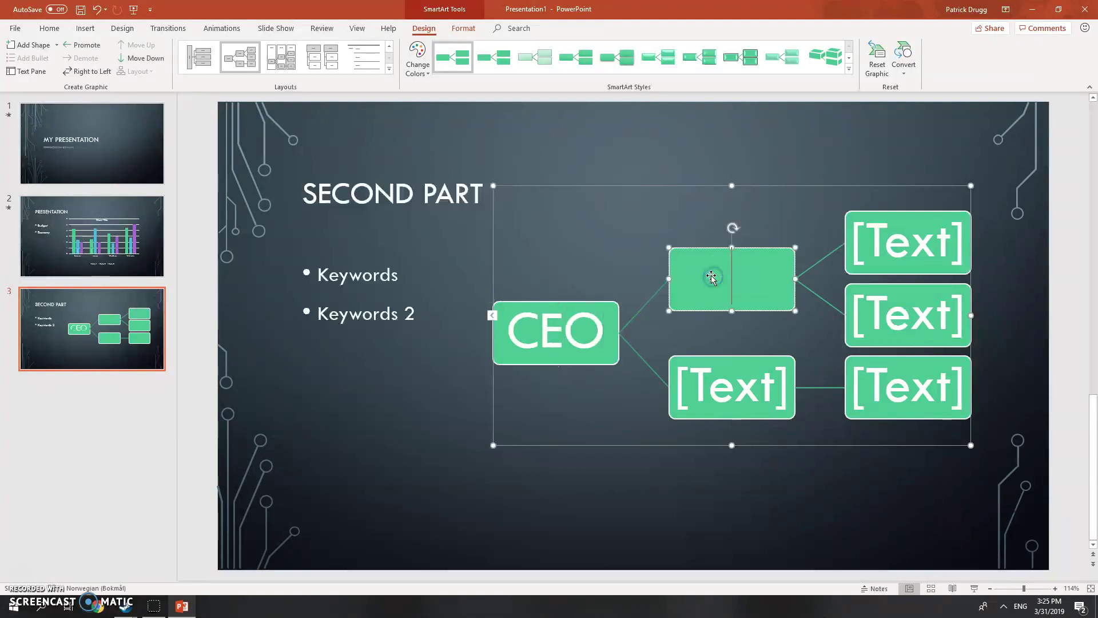
text(MANGARE)
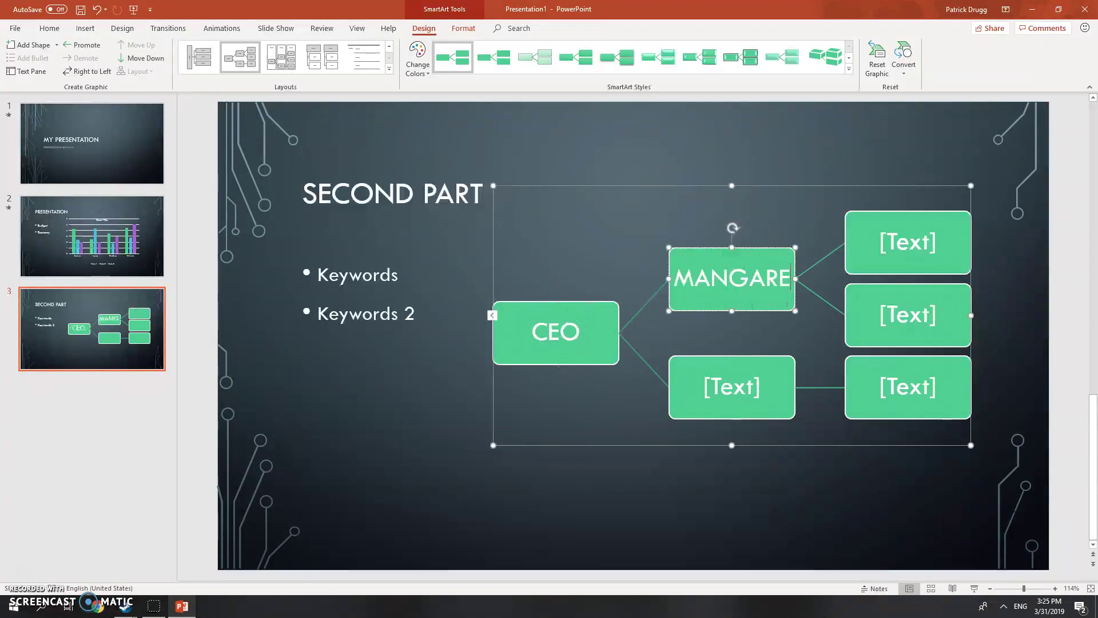
key(BackSpace)
key(BackSpace)
key(BackSpace)
text(ER 1)
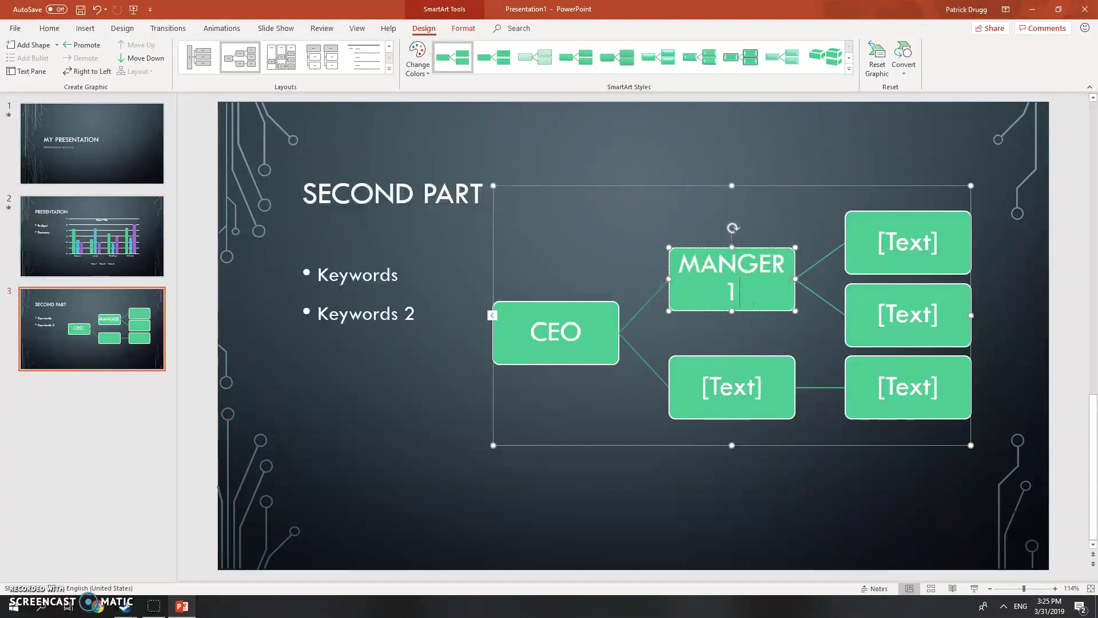
click(735, 269)
text(A)
Step: Label the lower middle box MANAGER 2, leaving the three right-hand boxes empty
click(739, 386)
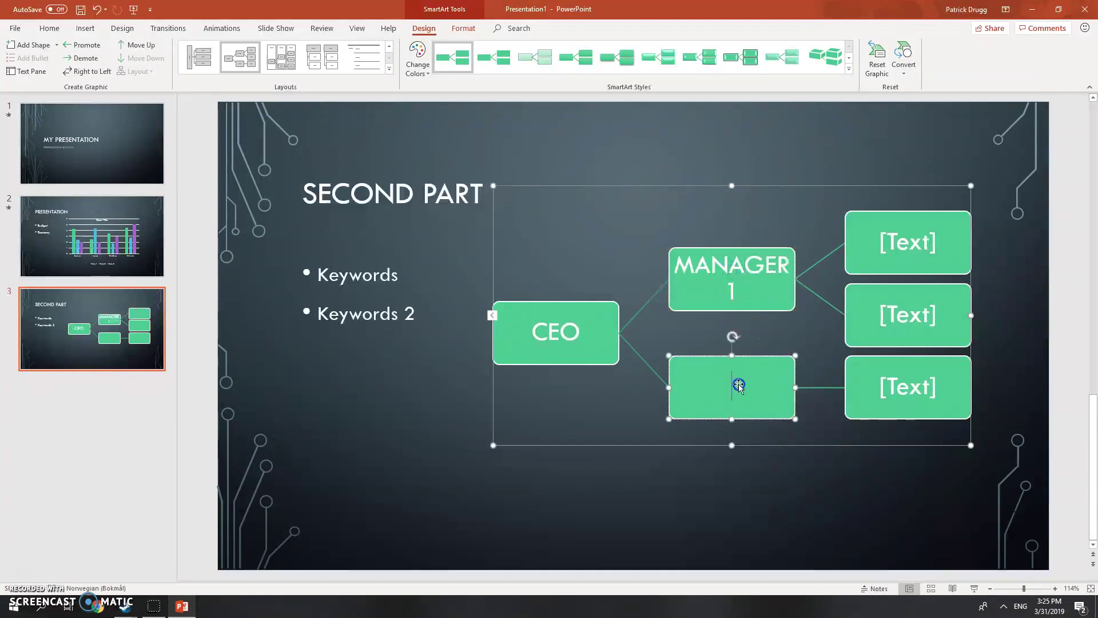
click(693, 272)
drag(679, 274, 743, 290)
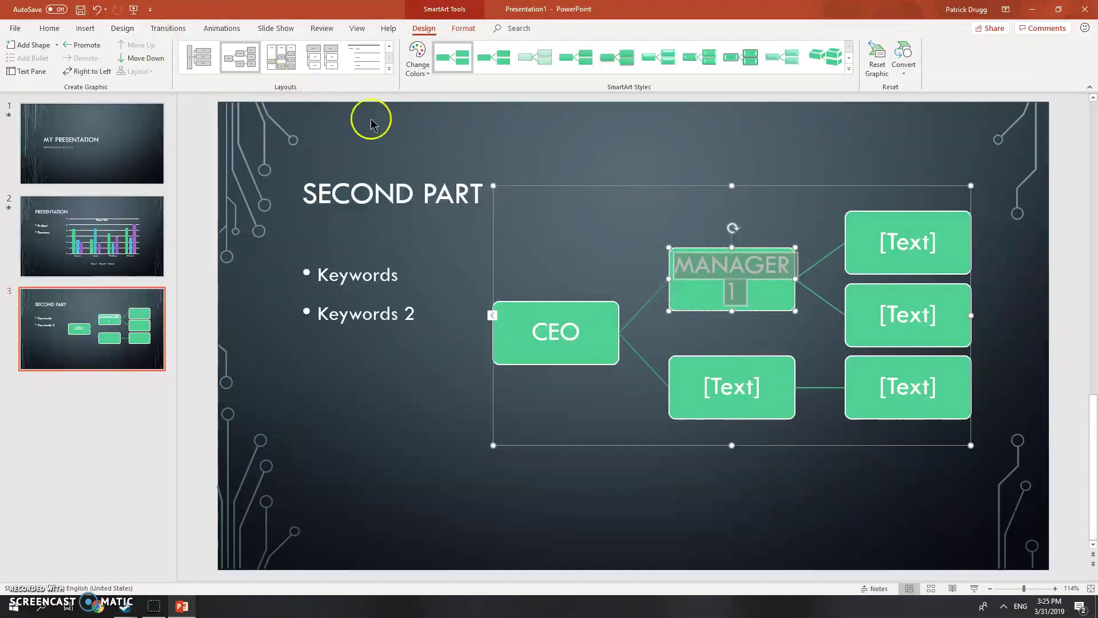
click(749, 382)
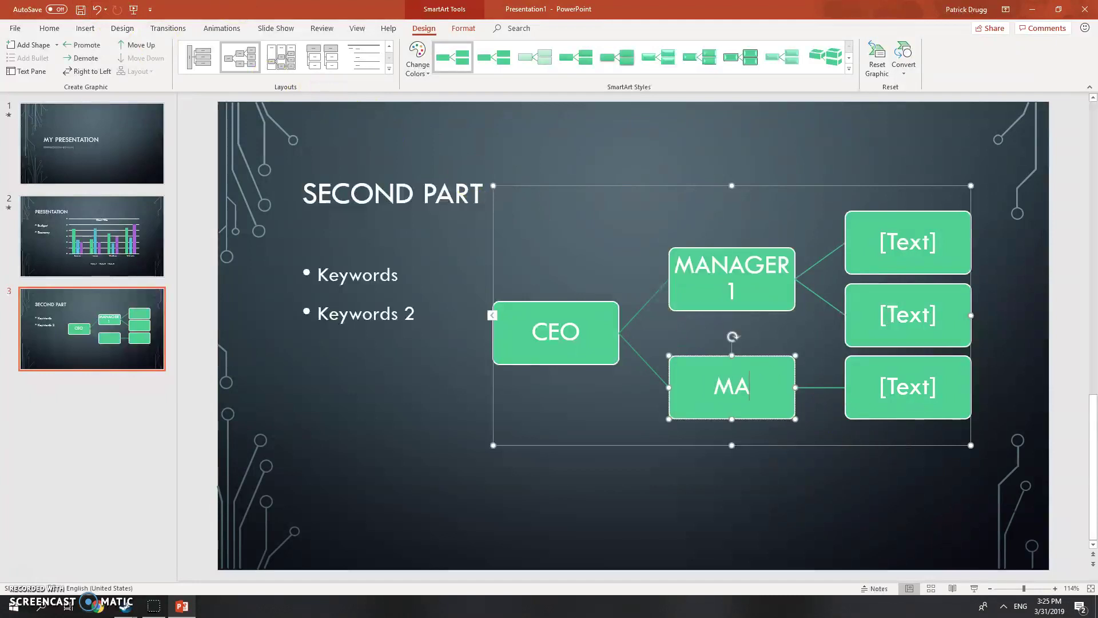
text(MANAGER 2)
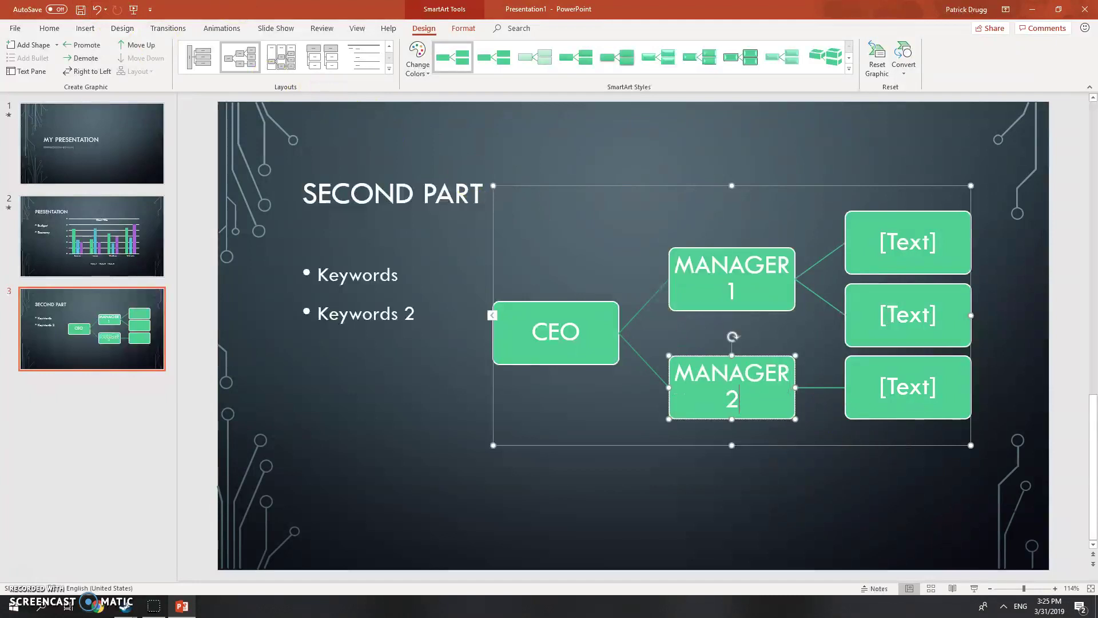
click(877, 393)
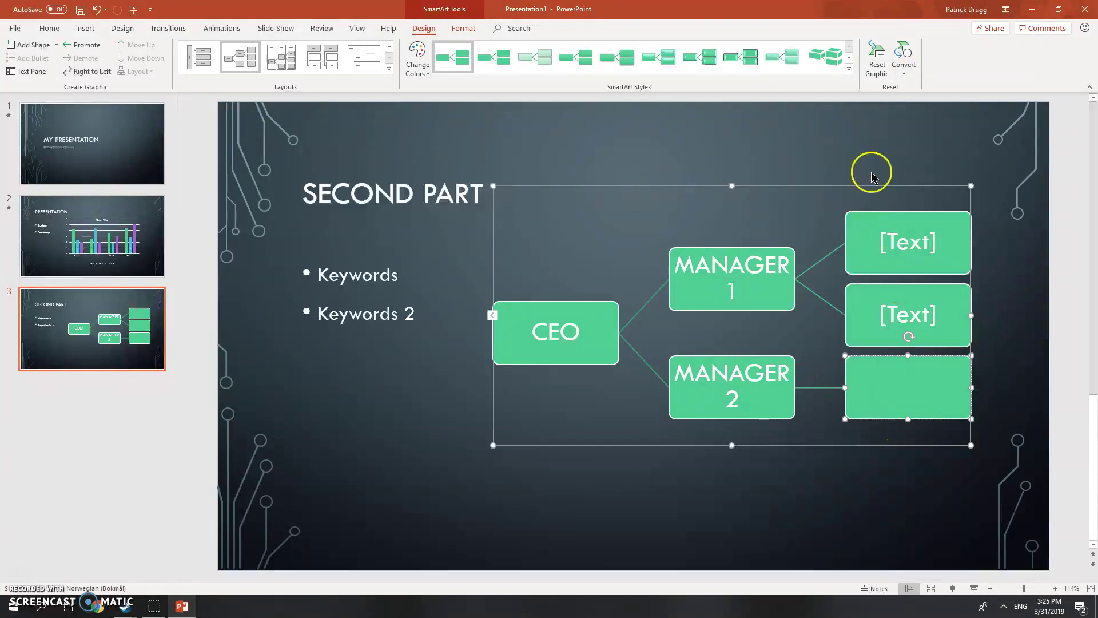
click(902, 240)
click(903, 309)
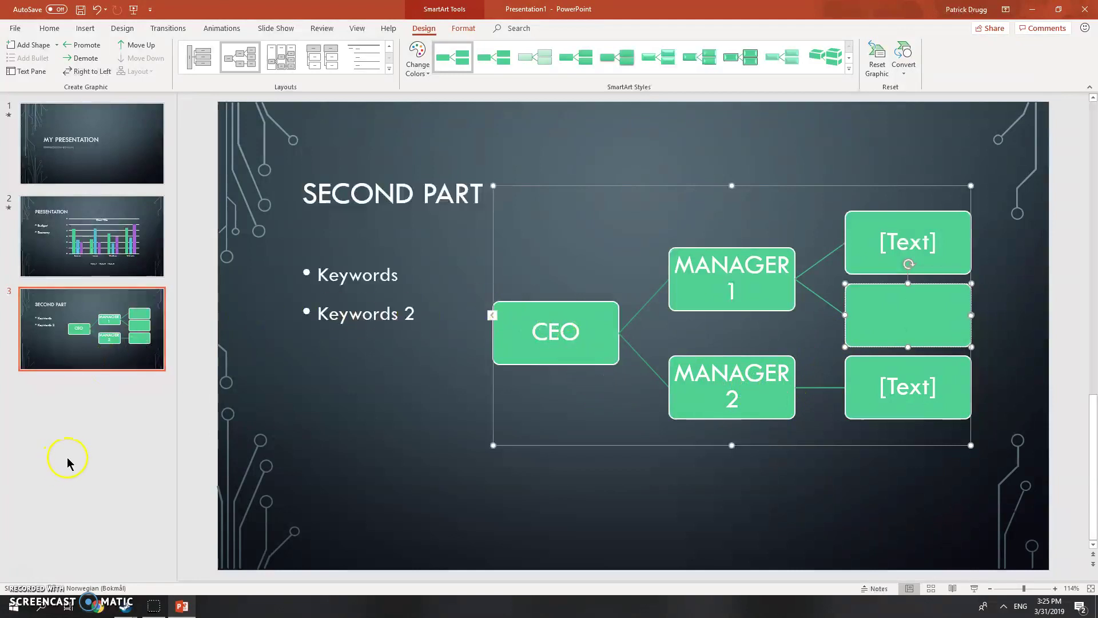
click(100, 428)
Step: Add a new slide after the SECOND PART slide
right_click(99, 411)
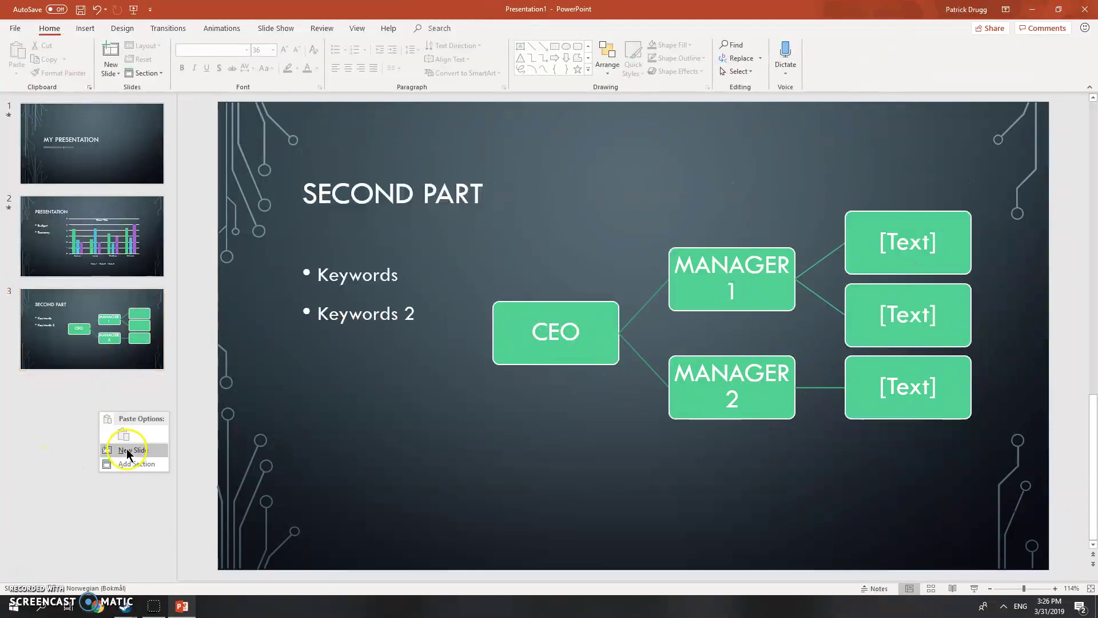
click(94, 252)
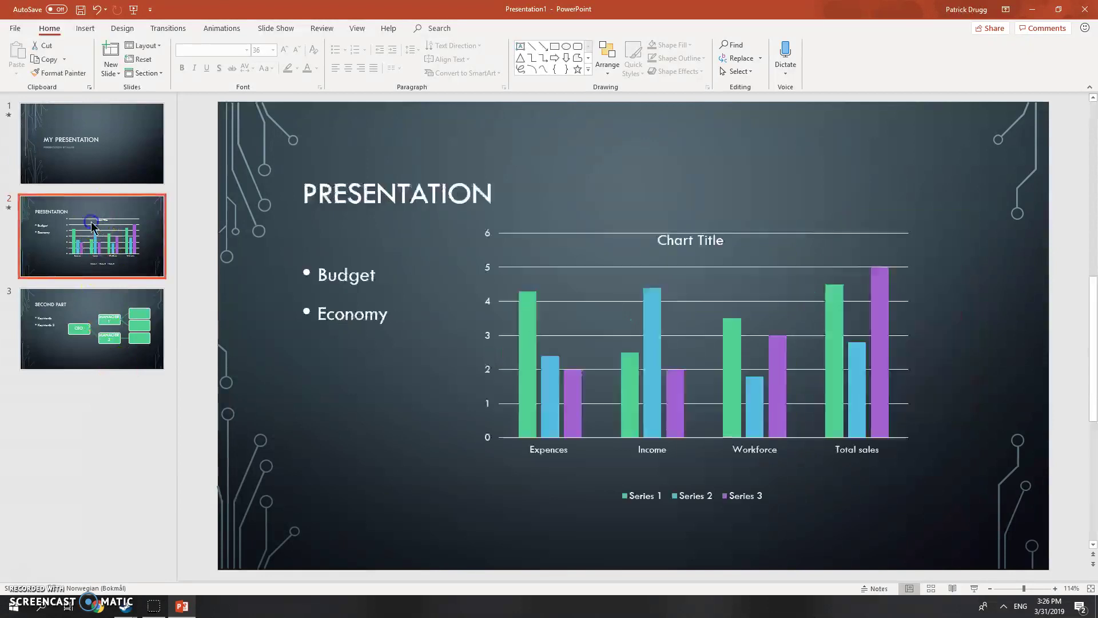
click(117, 324)
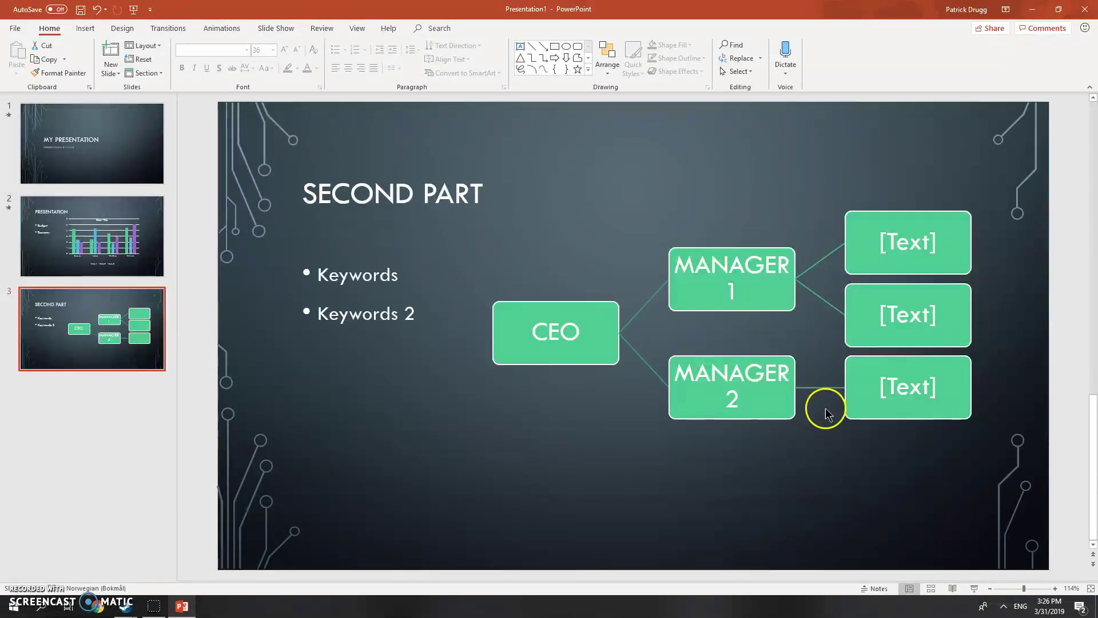
click(88, 422)
right_click(90, 417)
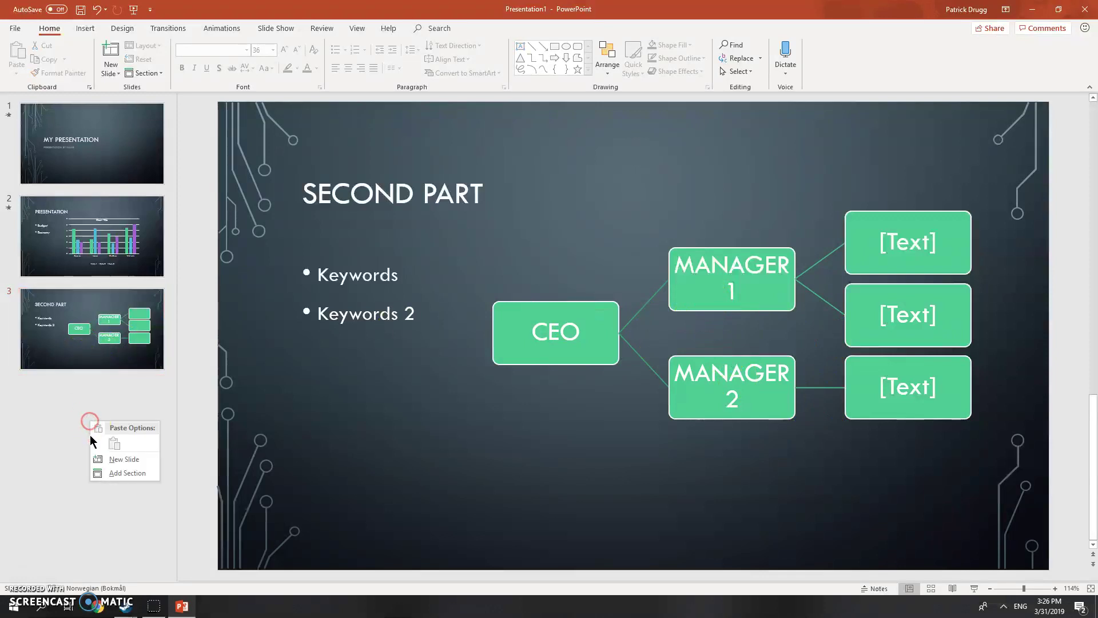
click(103, 463)
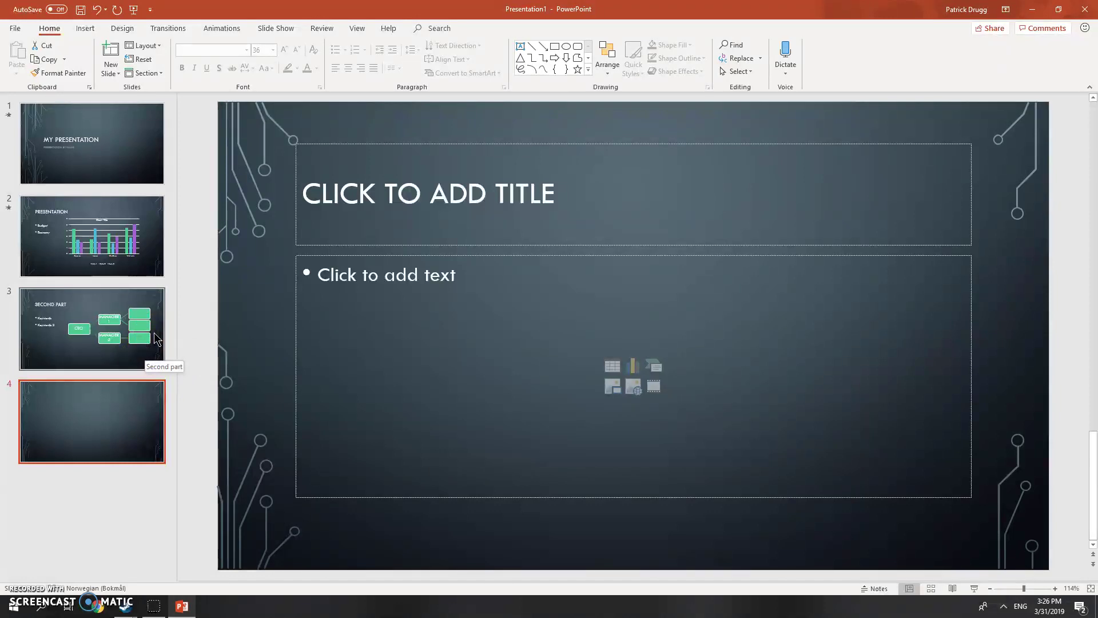
Step: Title the new slide THIRD PART with bullets KEYWORDS, KEYWORDS 2 and KEYWORDS 3
click(286, 284)
click(359, 218)
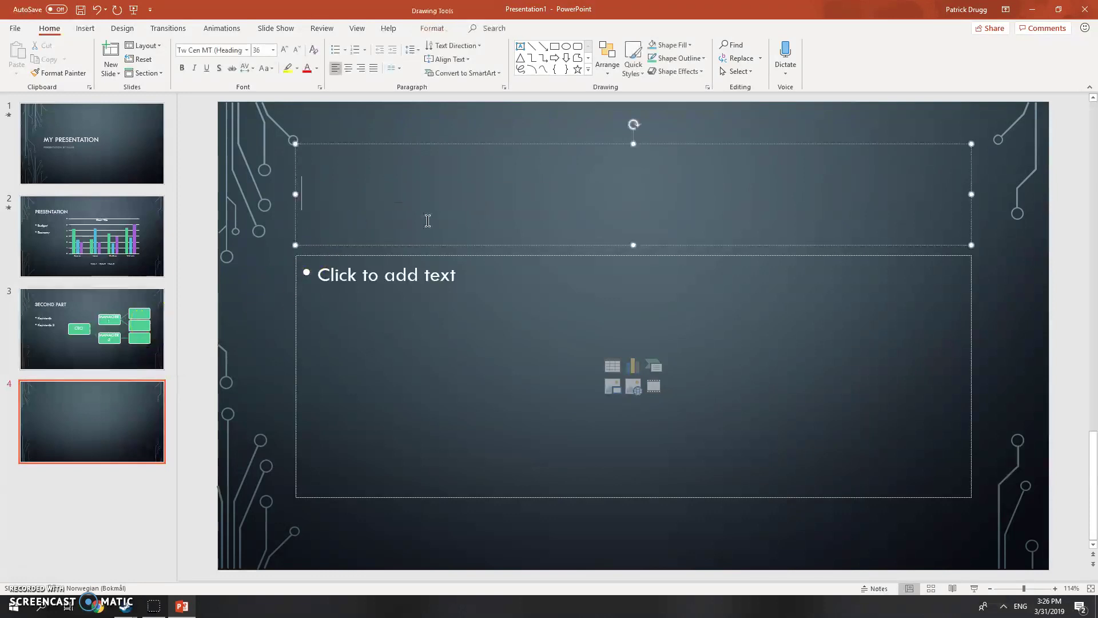
click(447, 217)
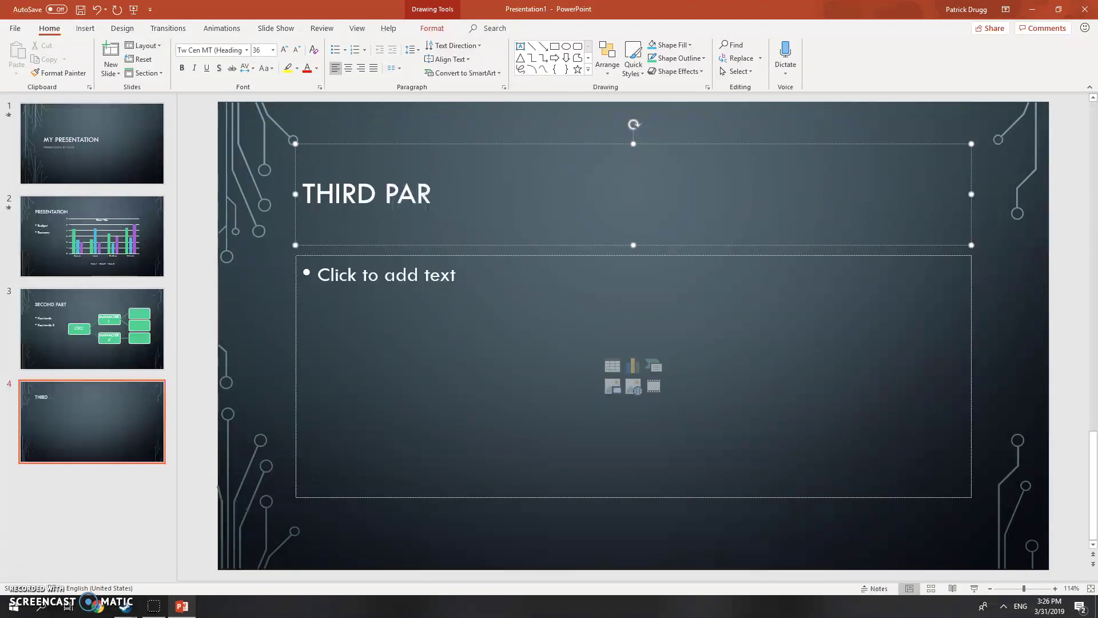
click(414, 273)
text(KEYWORDS)
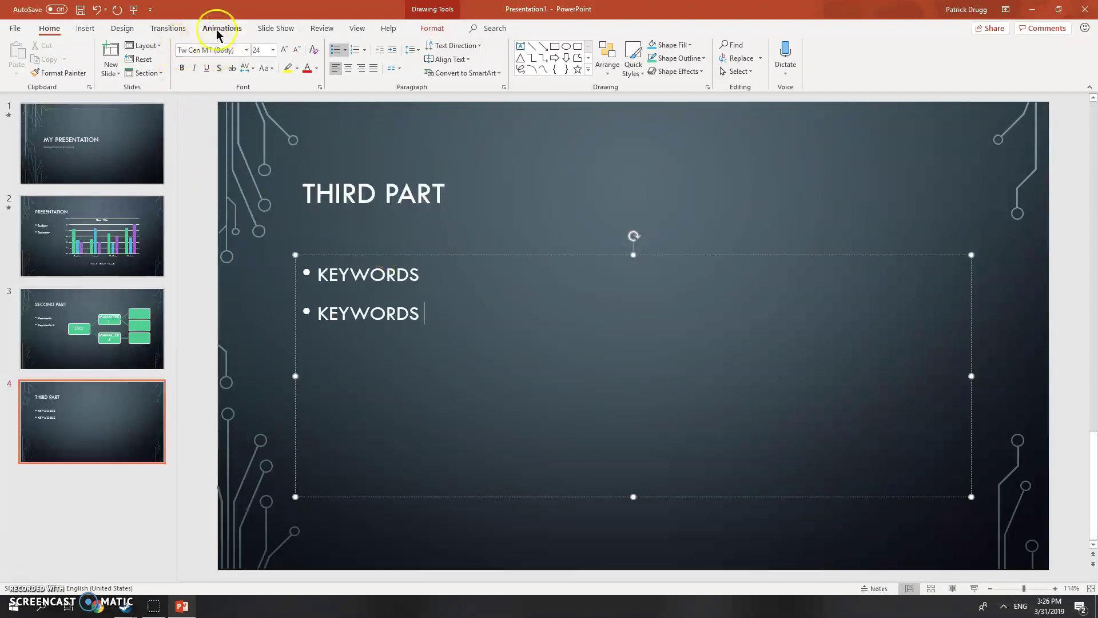
text(2)
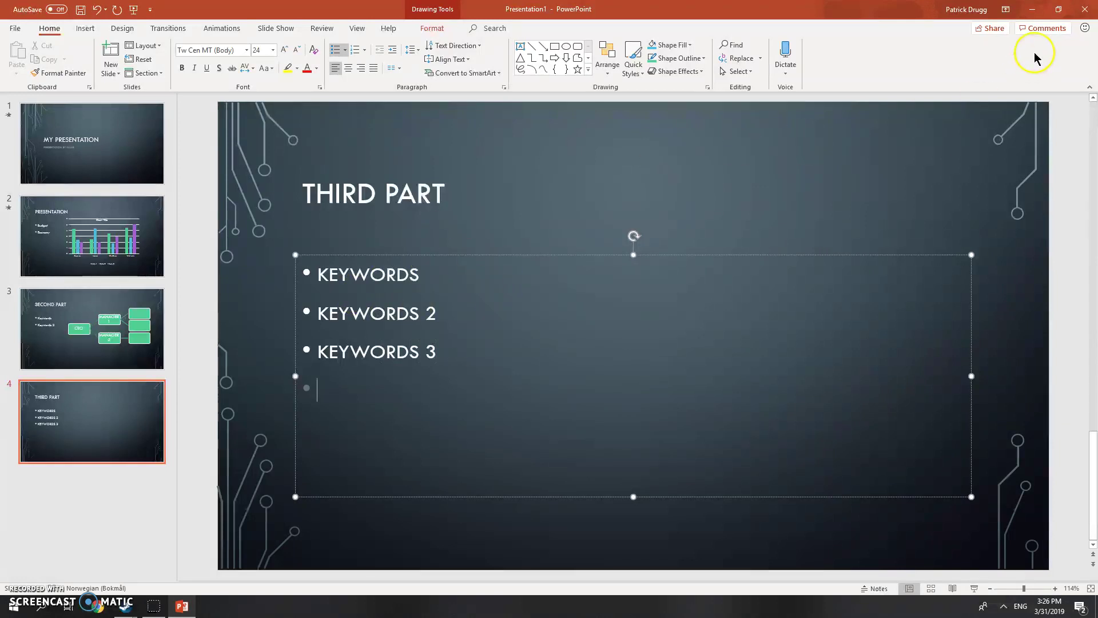
Step: Search Google Images for 'business models', scroll through the results, then minimize Chrome
click(99, 608)
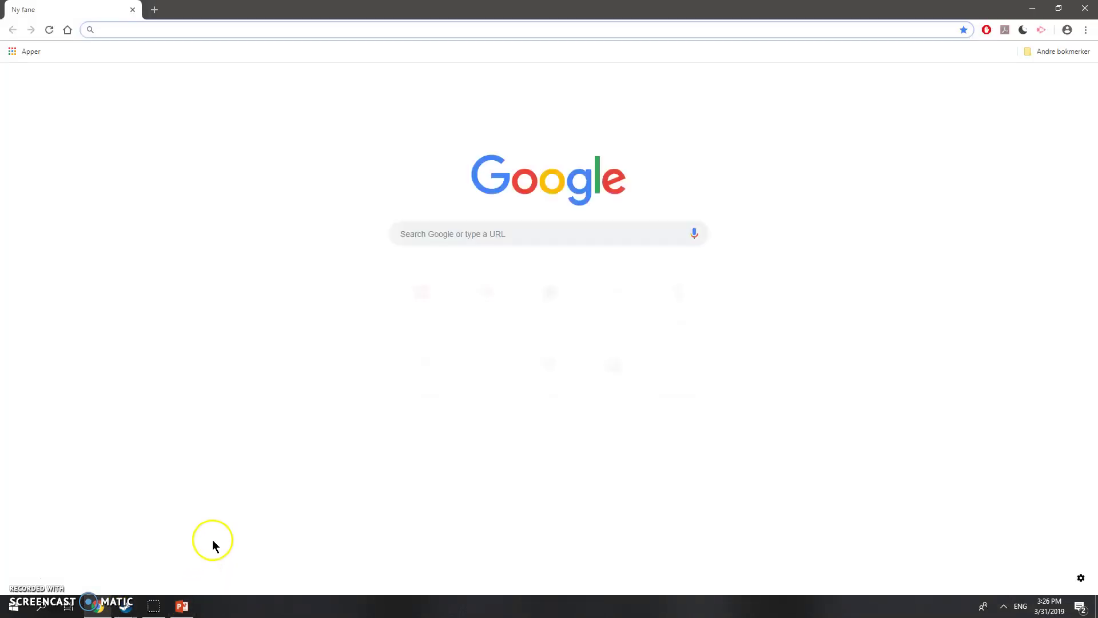
click(456, 237)
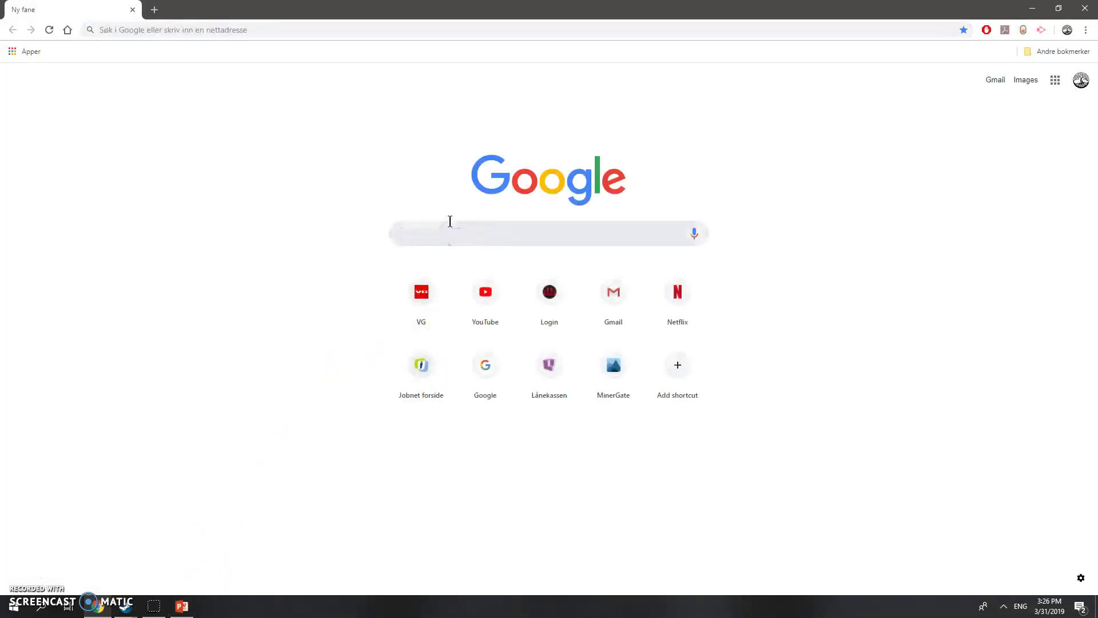
text(BUS)
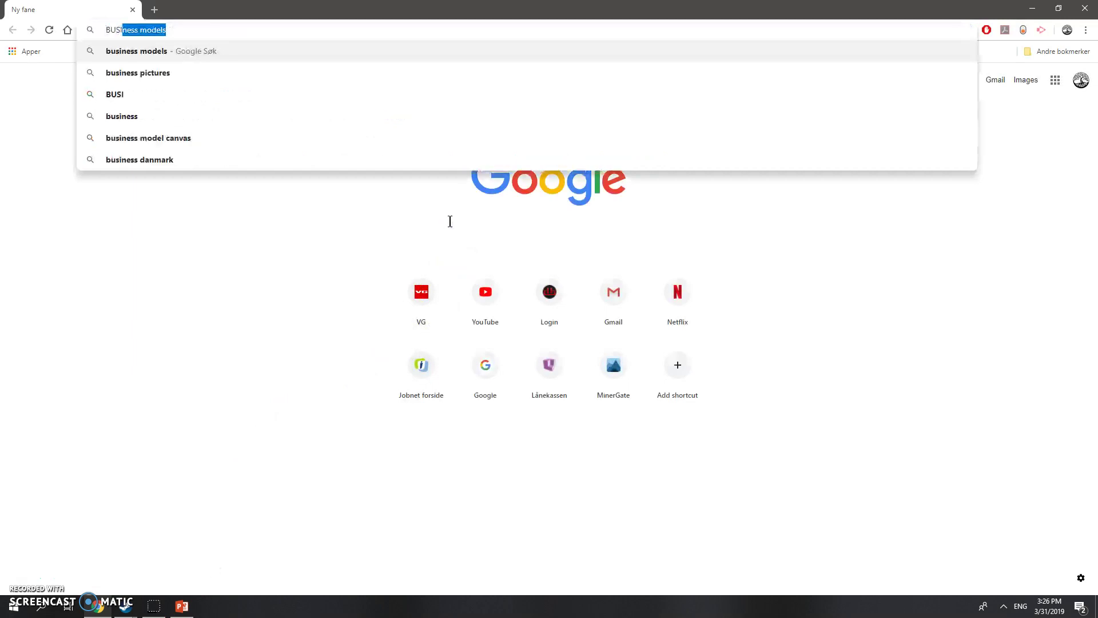
text(I)
key(Return)
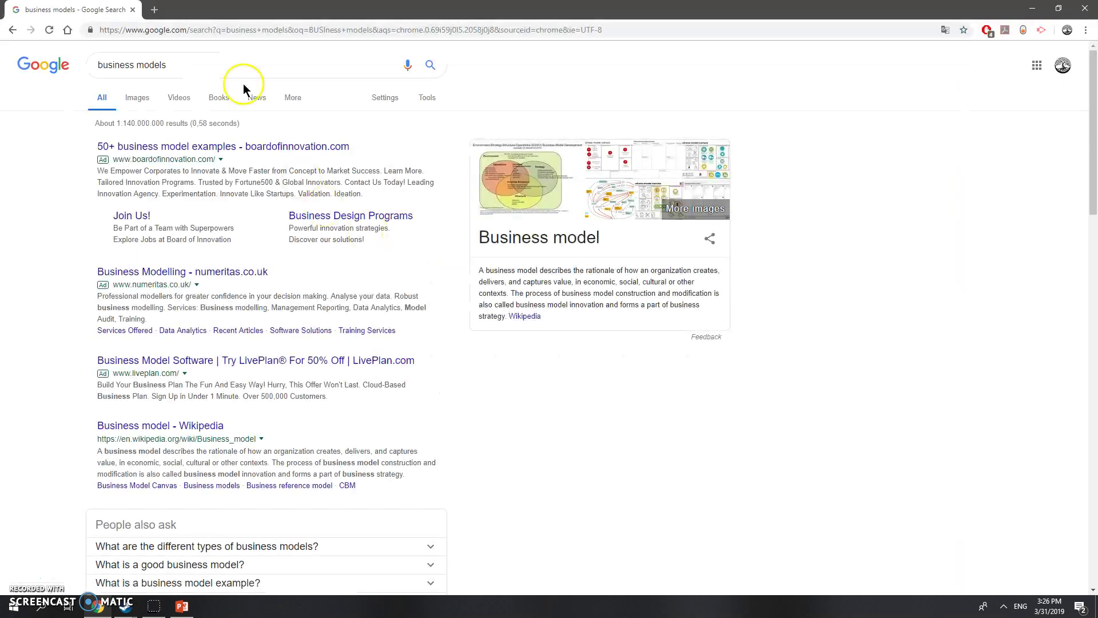
click(137, 98)
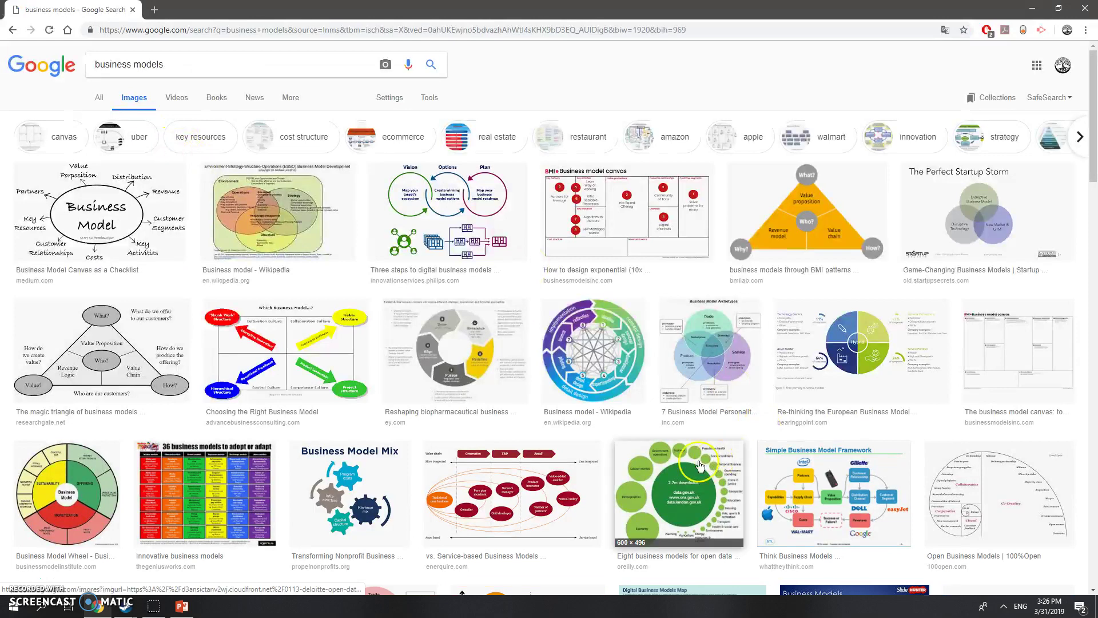
scroll(400, 308, down, 4)
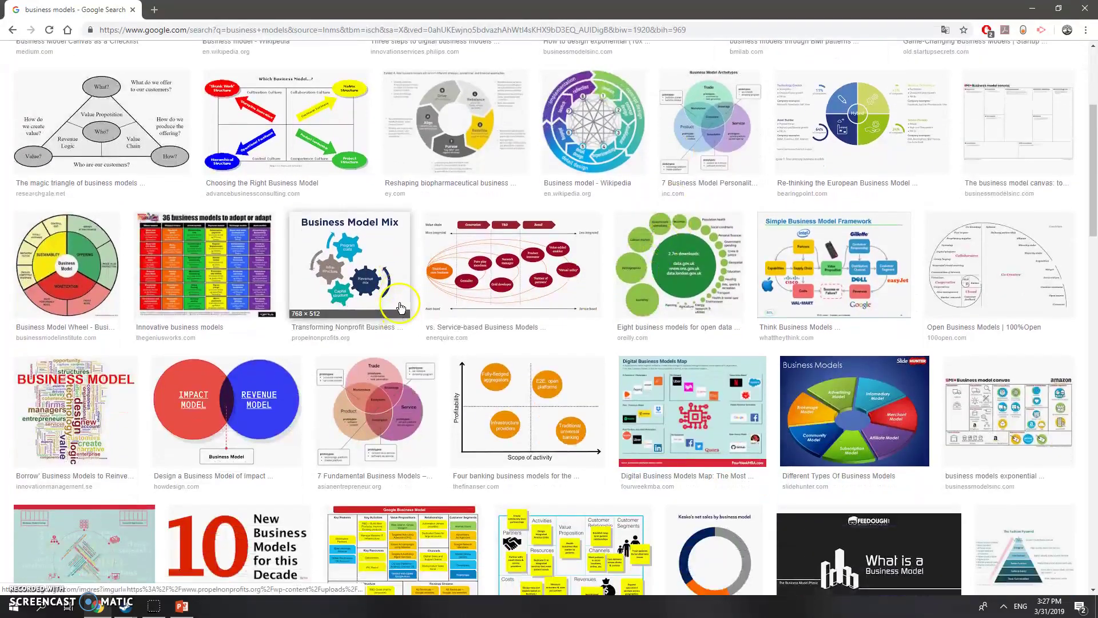
scroll(401, 308, down, 6)
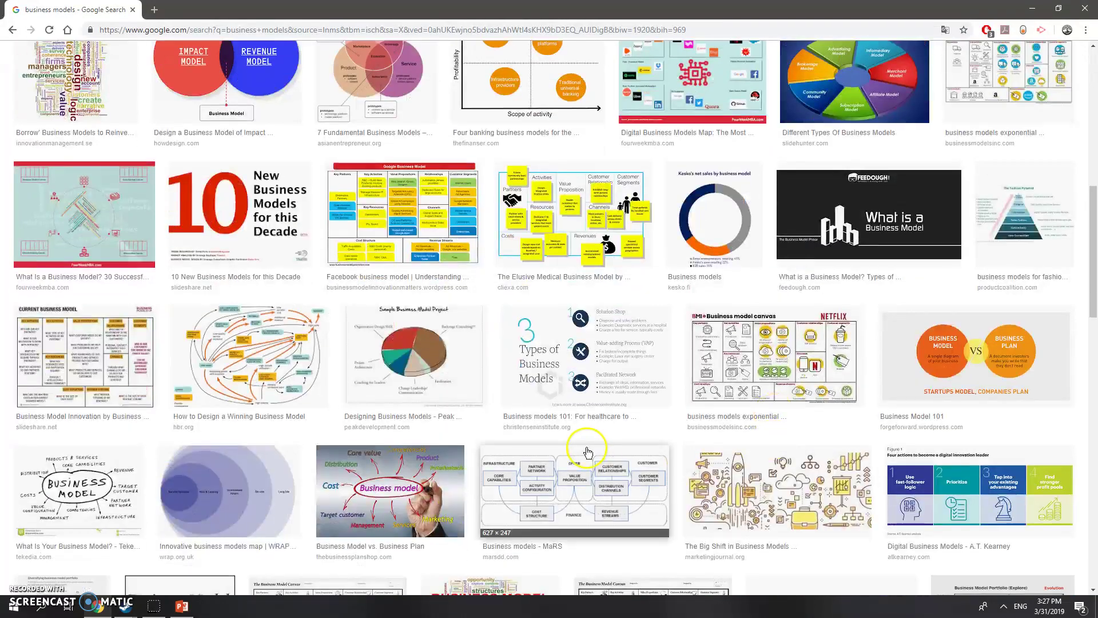
scroll(588, 452, down, 7)
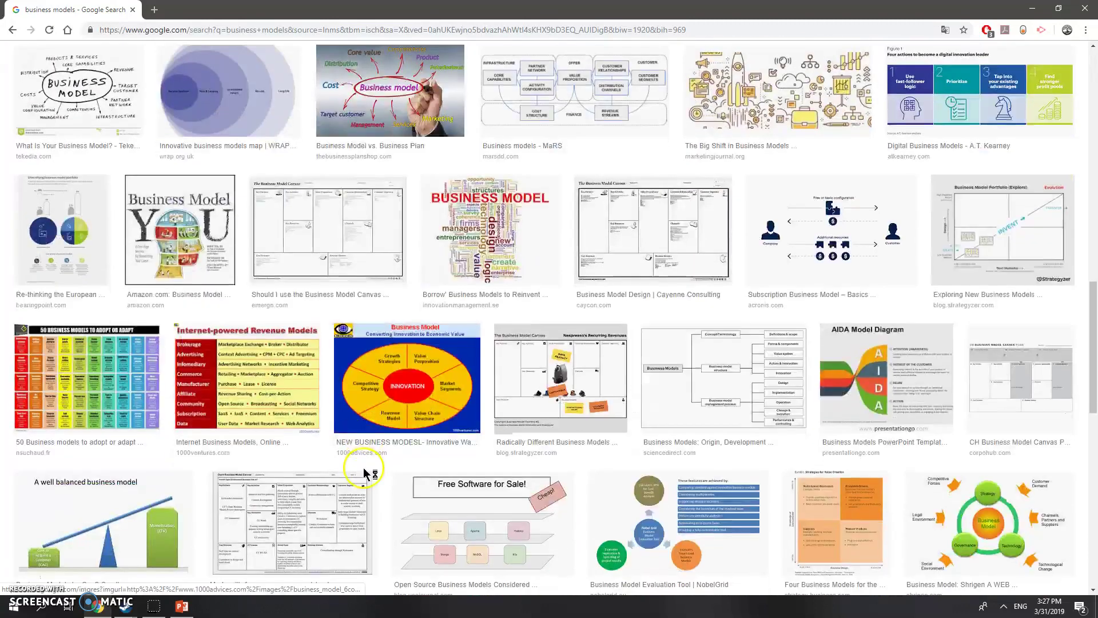
scroll(364, 473, down, 1)
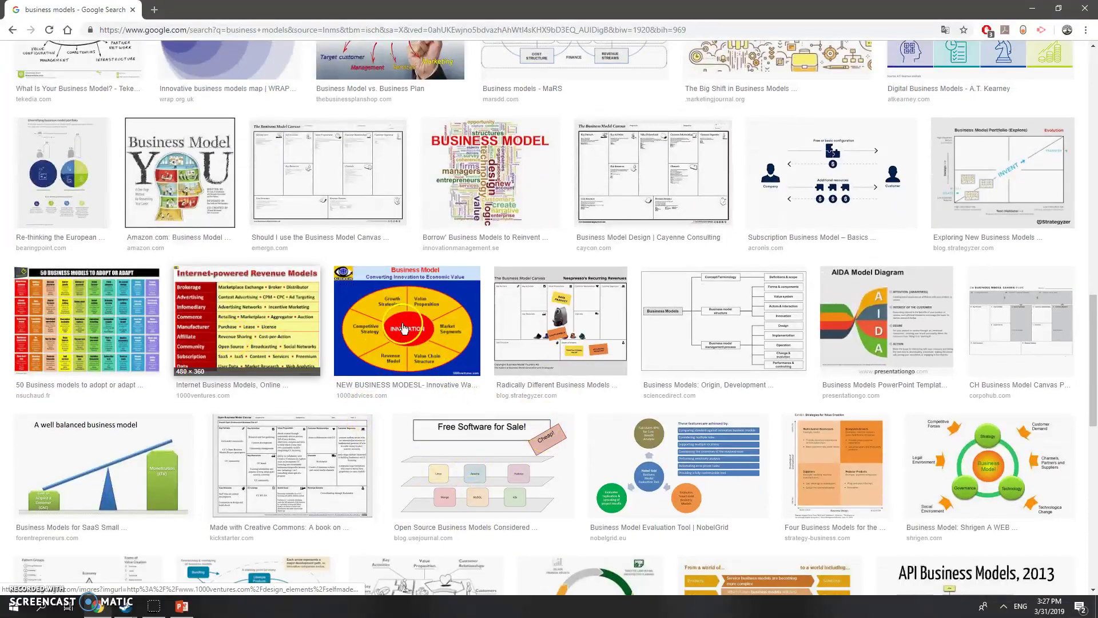
click(1032, 13)
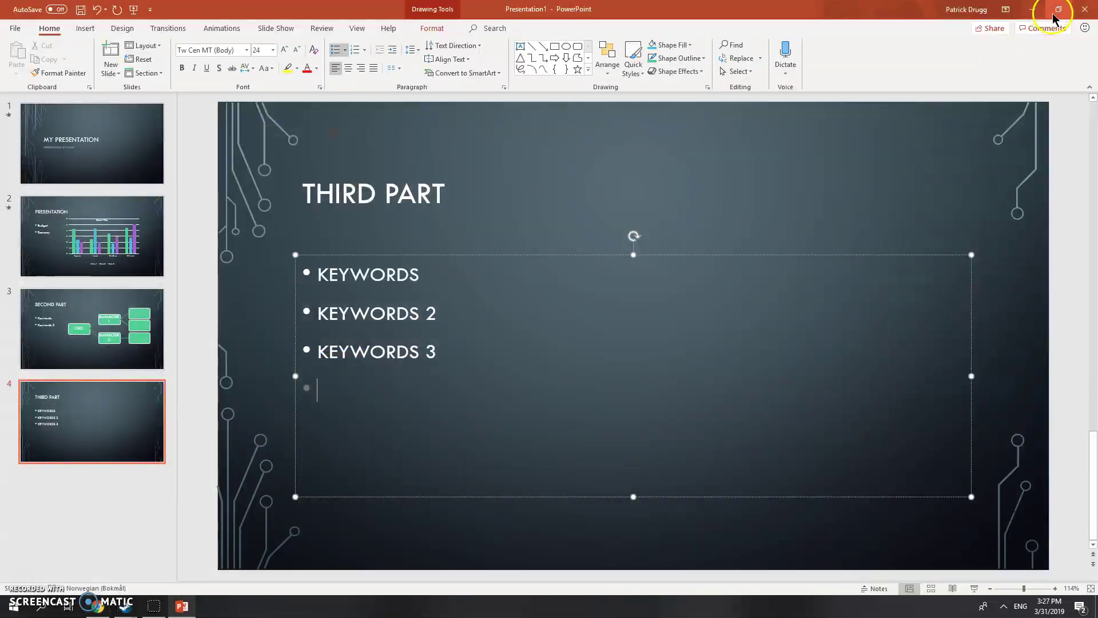
Step: Drag the 111313 road-at-sunset image from the desktop onto the THIRD PART slide
click(1056, 16)
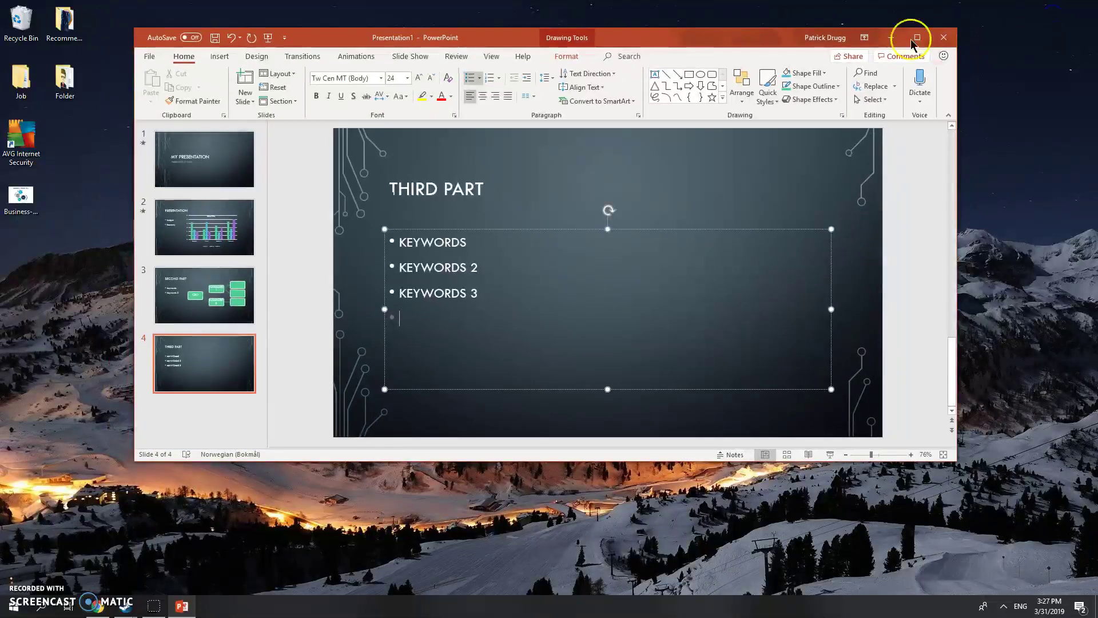
drag(795, 45, 595, 50)
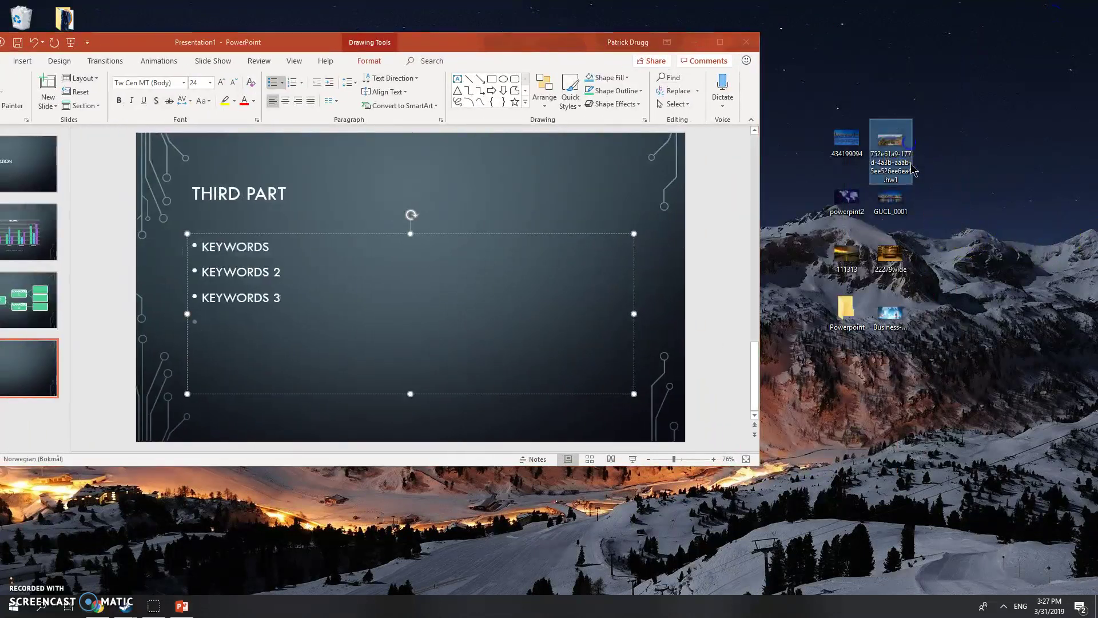
click(897, 257)
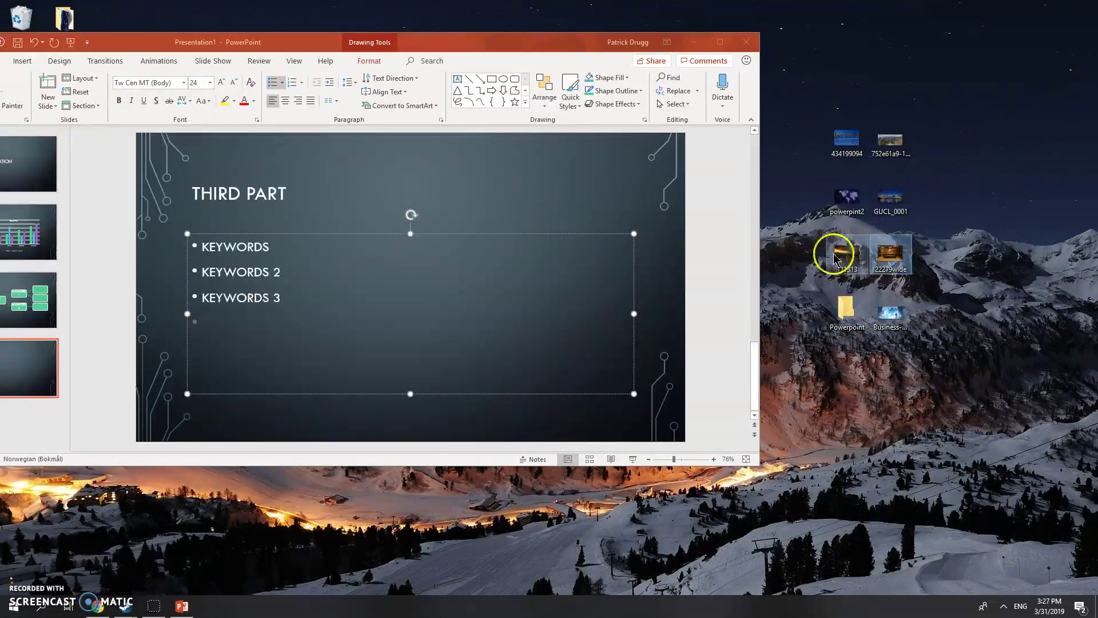
drag(839, 253, 568, 258)
drag(488, 262, 489, 261)
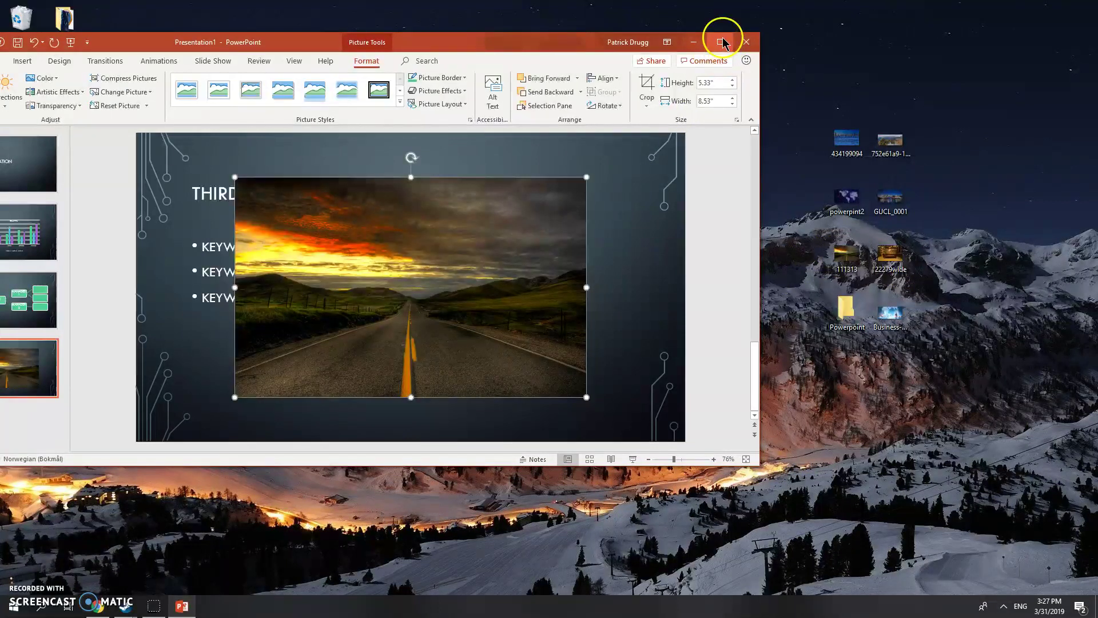
click(720, 41)
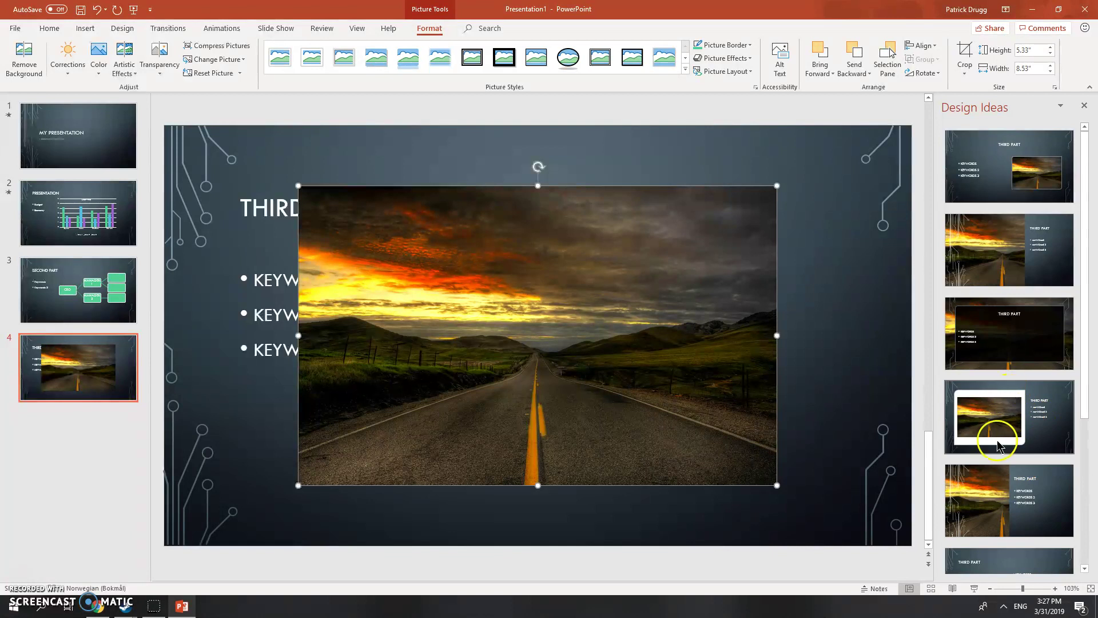
Step: Try several Design Ideas layouts for slide 4's photo and bullets
click(984, 509)
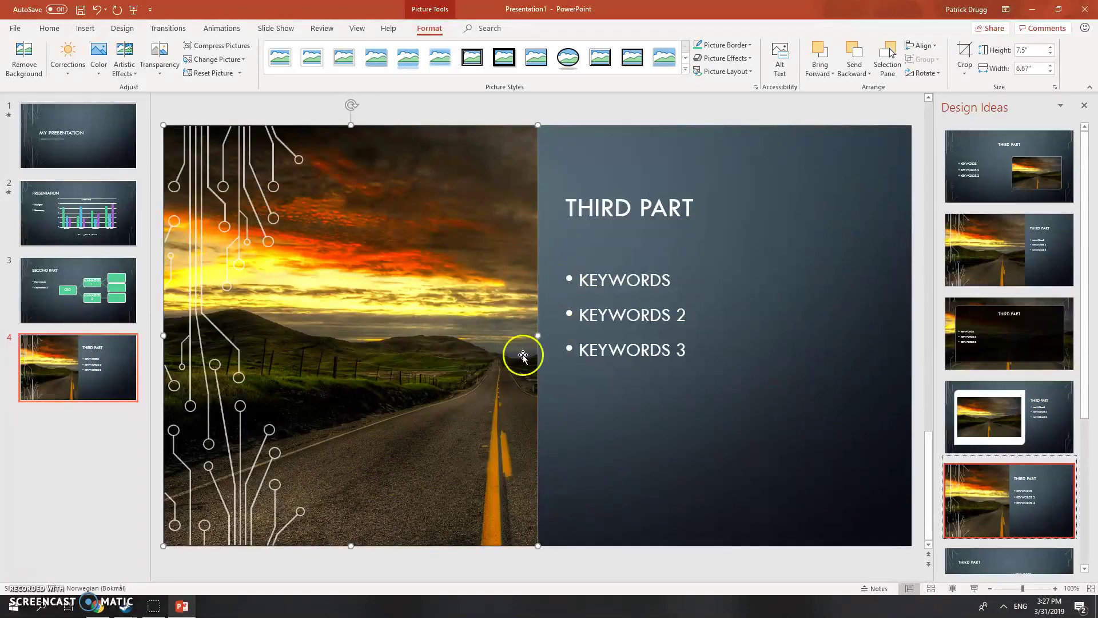
scroll(971, 374, down, 1)
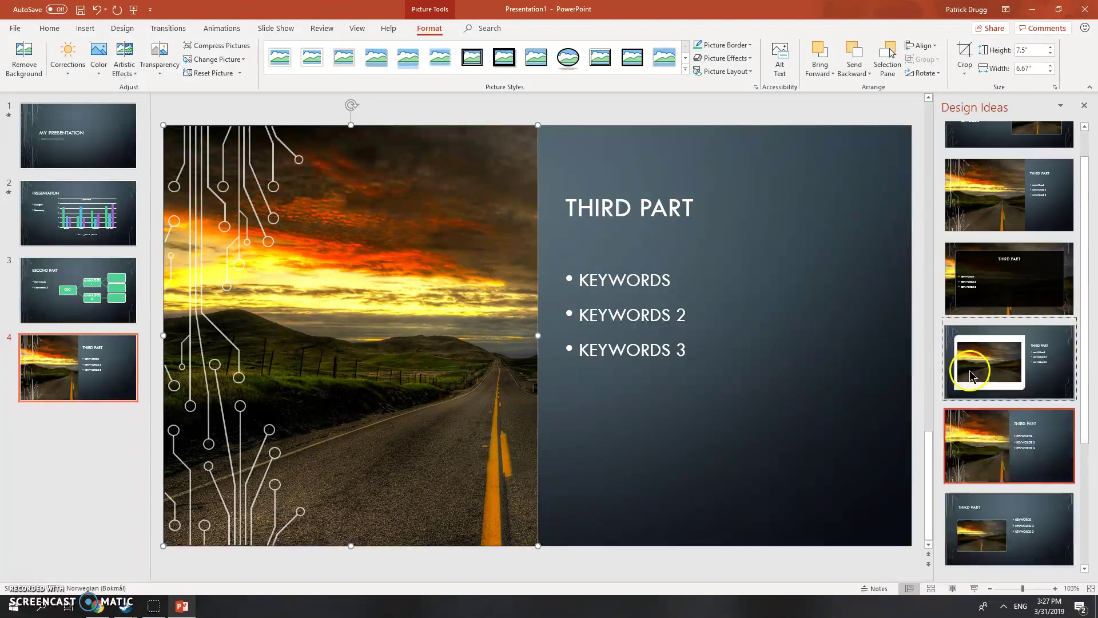
scroll(970, 375, up, 1)
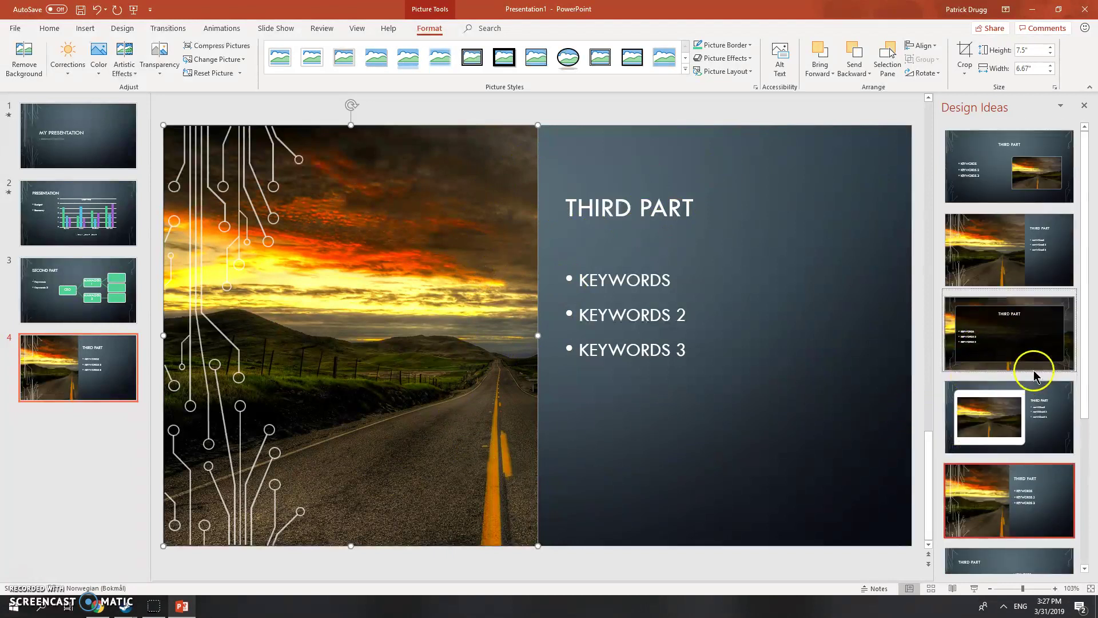
scroll(1034, 375, down, 4)
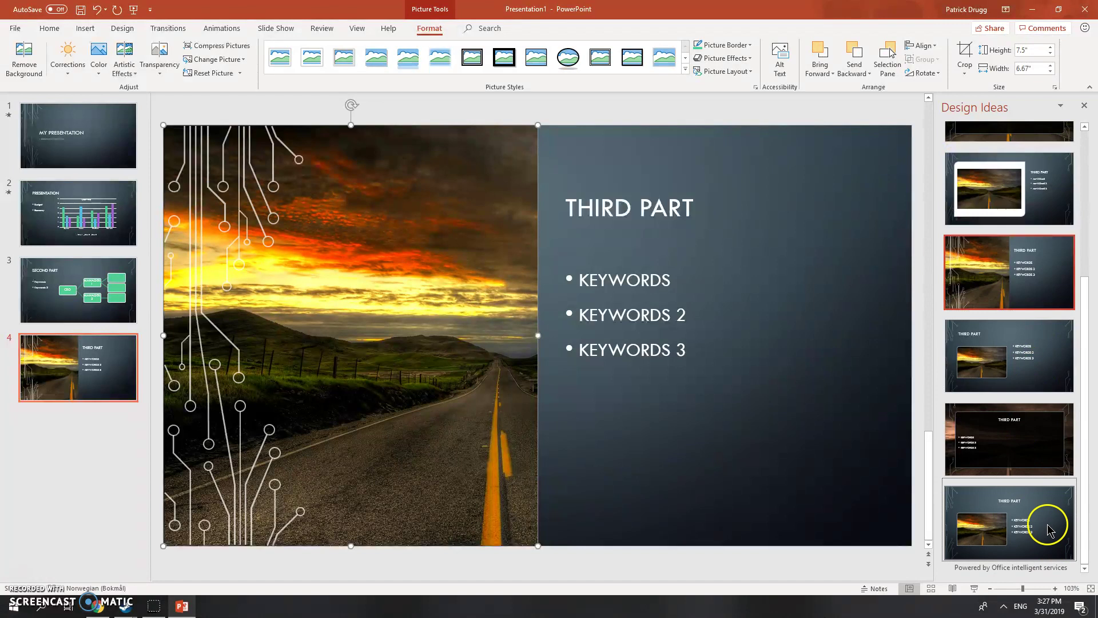
scroll(1046, 521, up, 4)
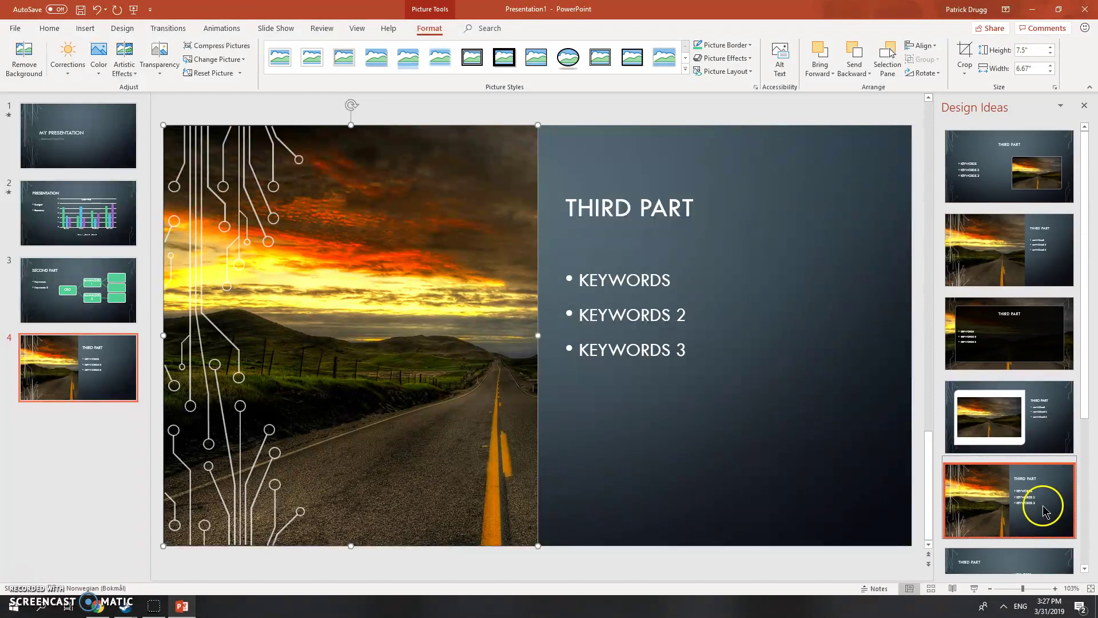
click(1013, 252)
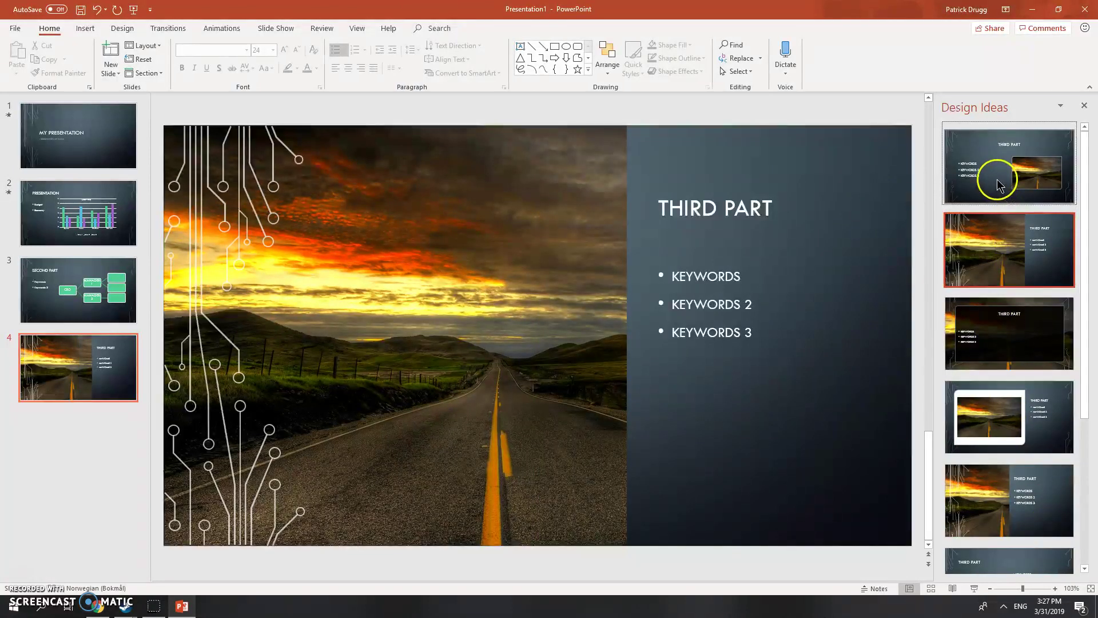
click(992, 417)
click(990, 366)
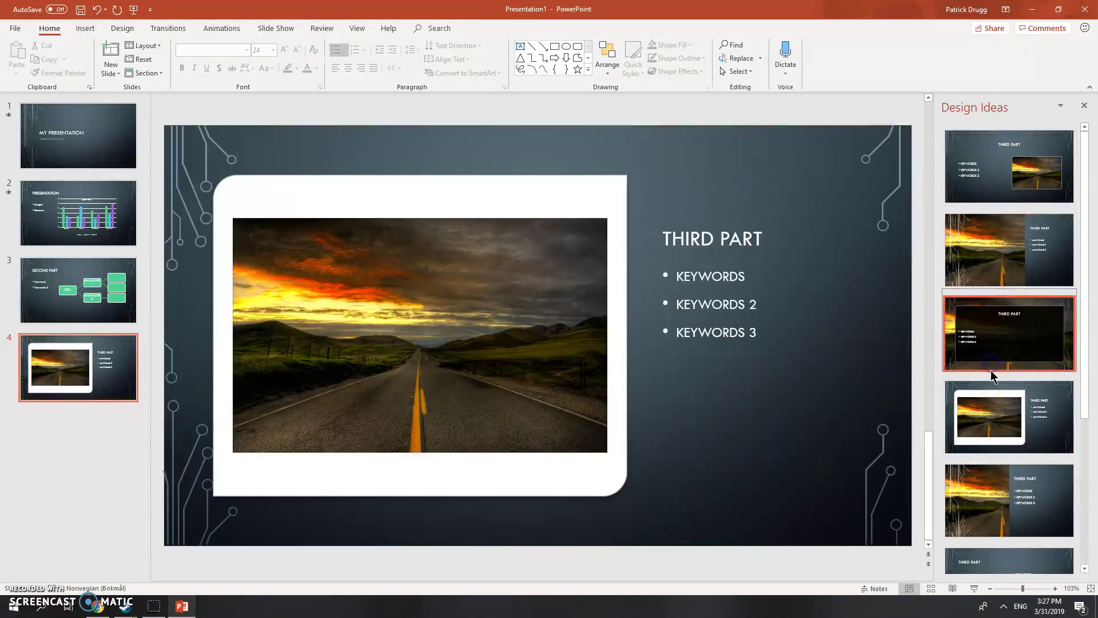
click(990, 518)
Step: Apply the Design Idea with a framed photo at left and the title on top
scroll(992, 509, down, 2)
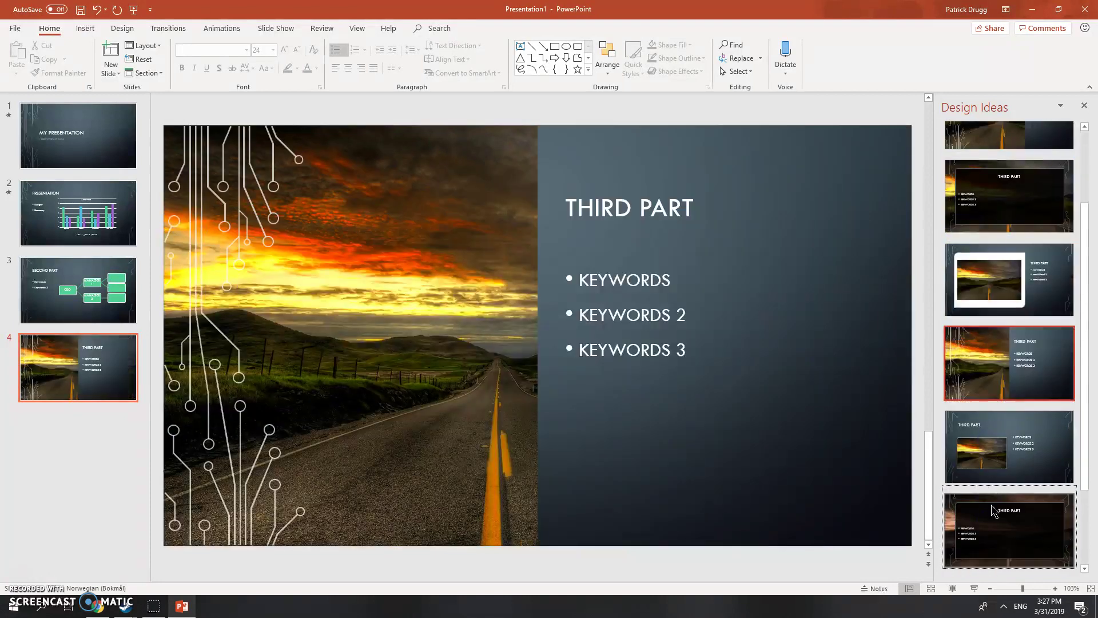
scroll(993, 509, down, 2)
scroll(1004, 558, up, 4)
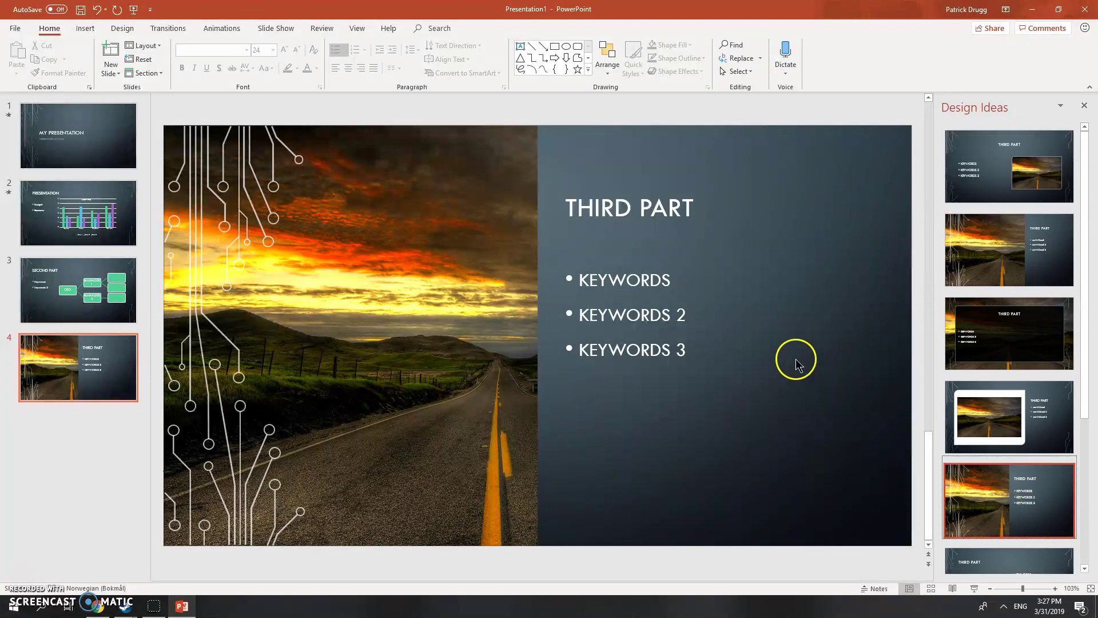
click(976, 166)
click(1001, 262)
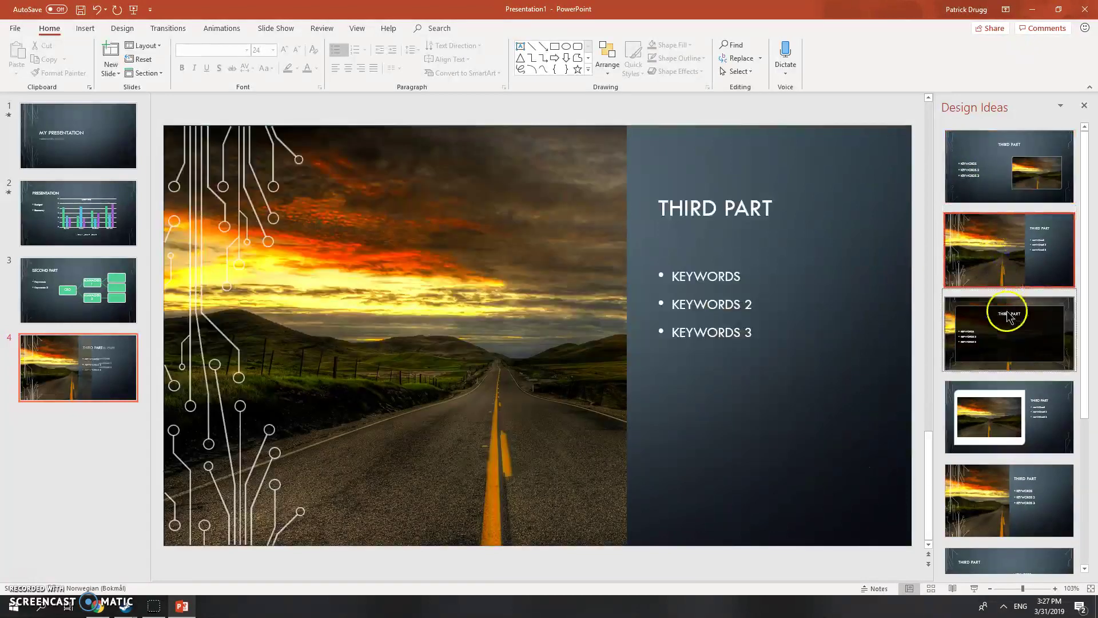
click(1002, 321)
click(989, 437)
click(583, 355)
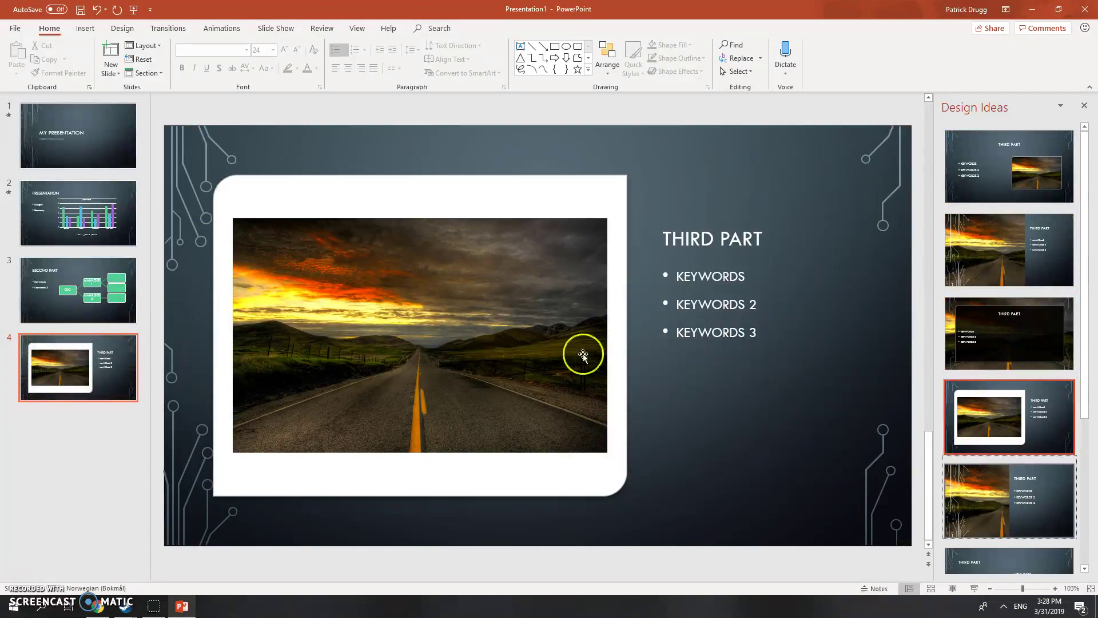
click(1046, 491)
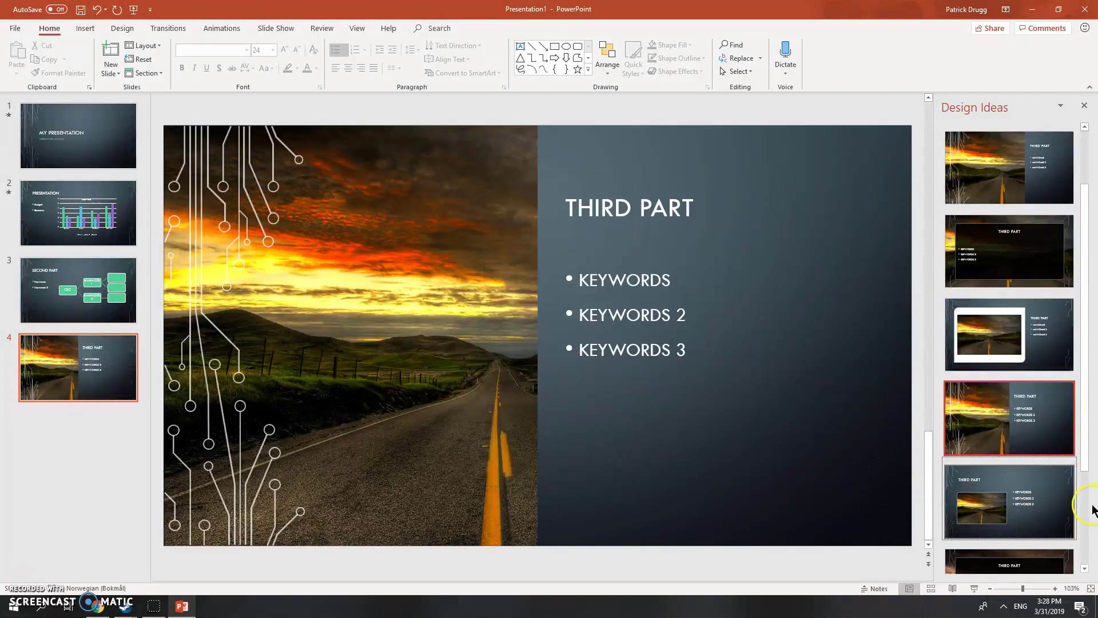
click(1009, 503)
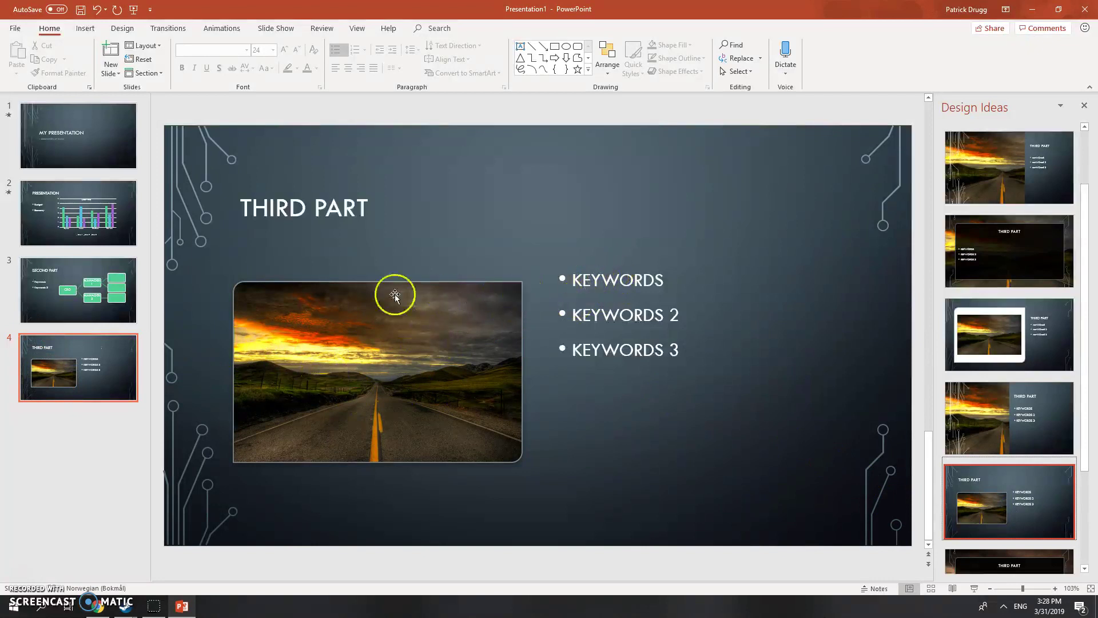
Step: Give the THIRD PART title a Random Bars entrance animation
click(428, 364)
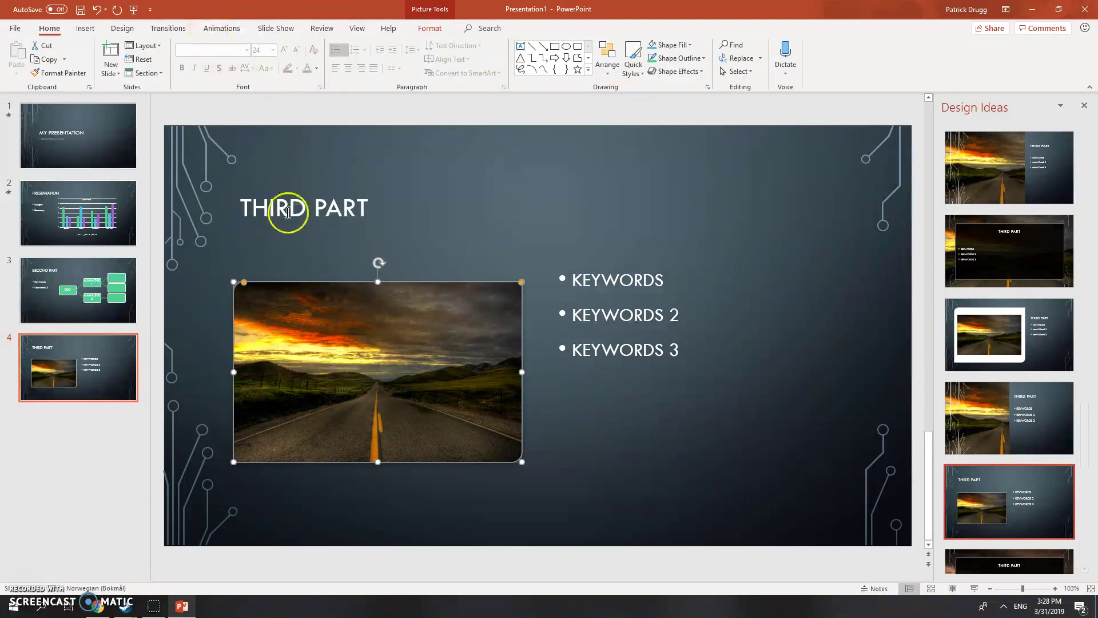
click(255, 207)
drag(240, 207, 371, 214)
click(259, 50)
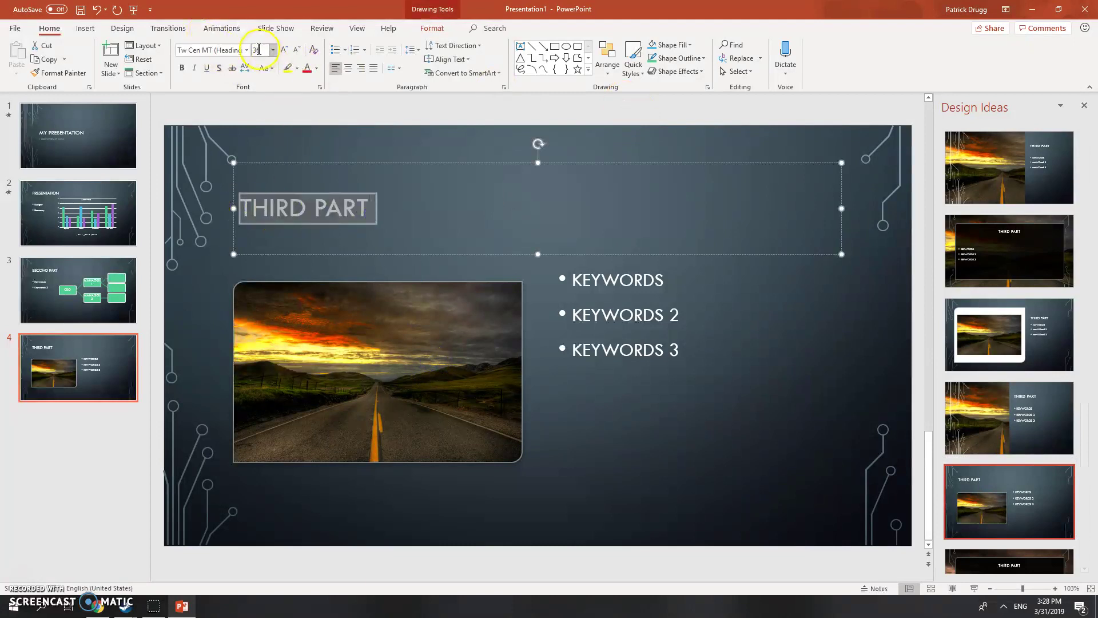
click(224, 28)
click(485, 57)
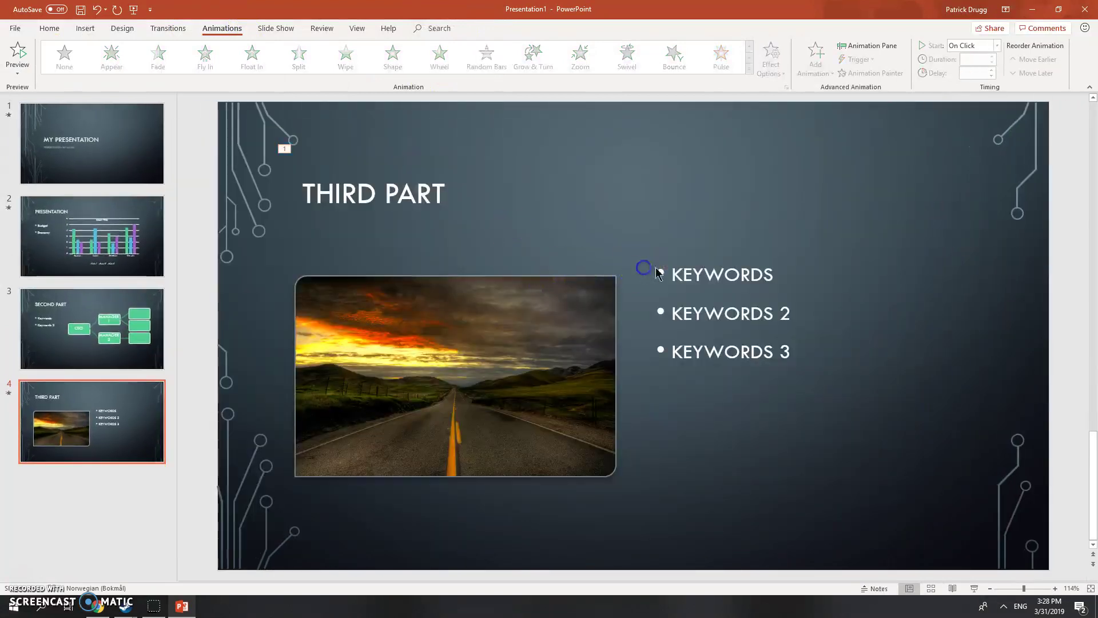
Step: Give the KEYWORDS, KEYWORDS 2 and KEYWORDS 3 bullets each a Random Bars entrance
click(665, 274)
double_click(712, 274)
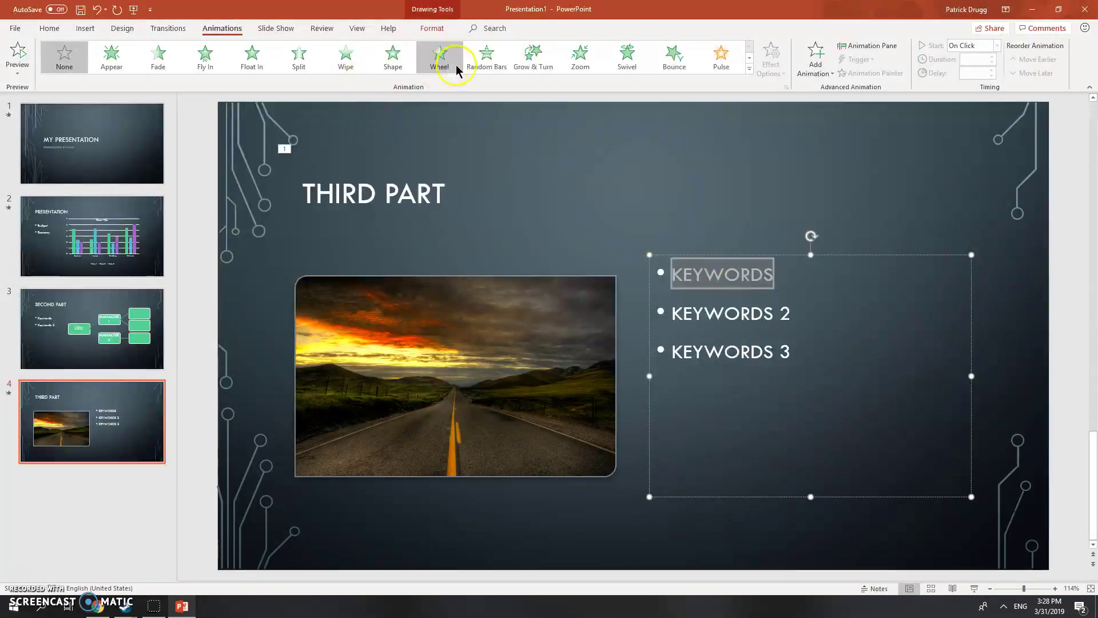
click(487, 57)
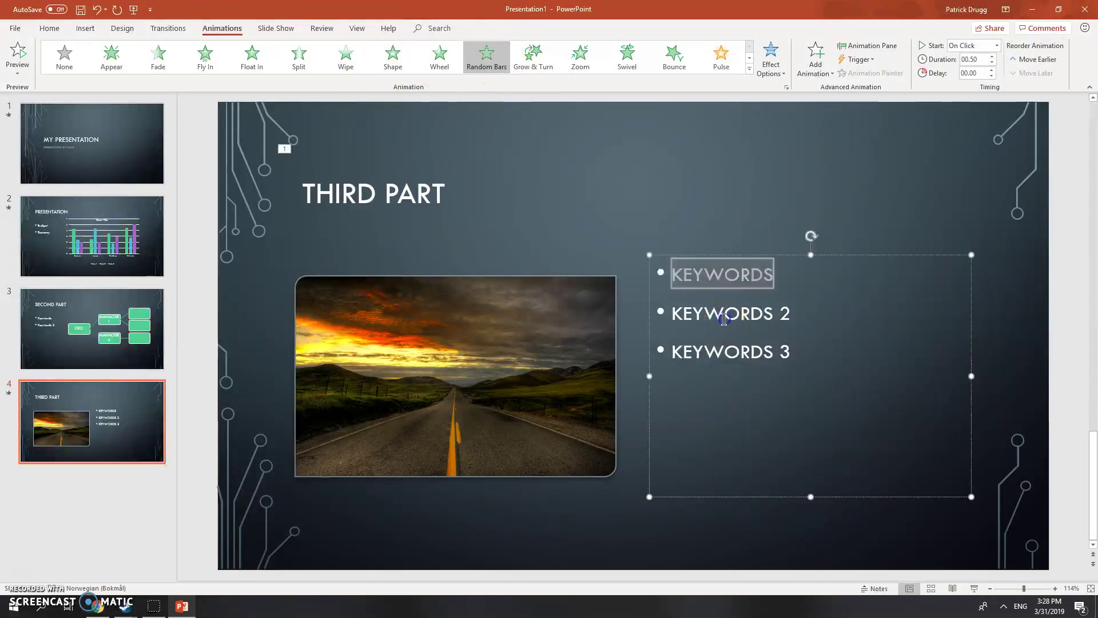
click(670, 311)
drag(671, 311, 791, 316)
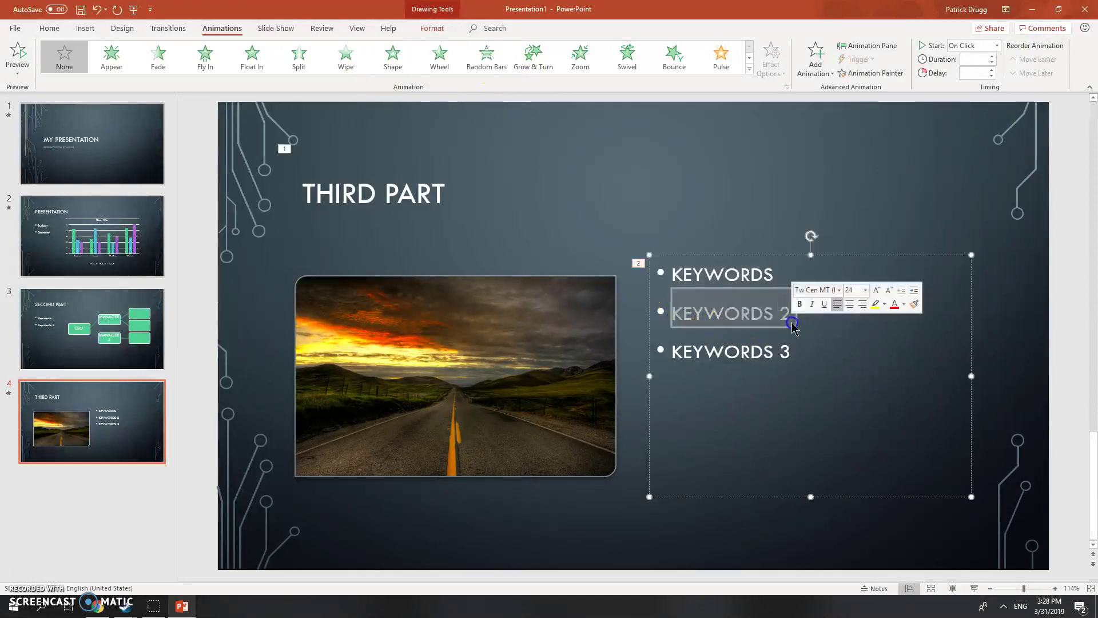
click(486, 57)
drag(669, 353, 795, 355)
click(486, 57)
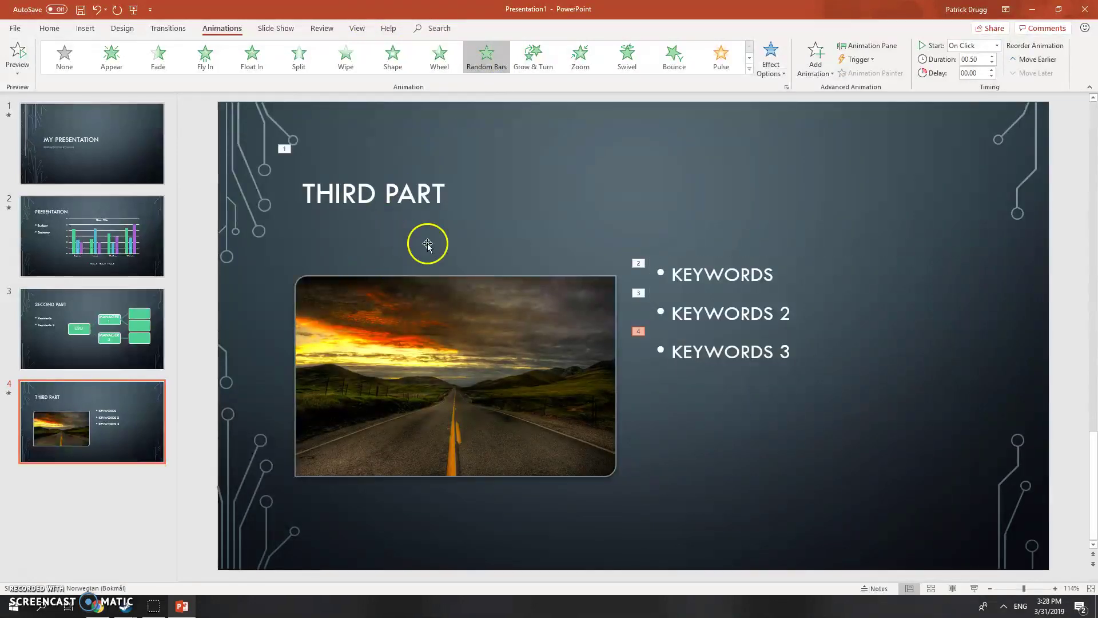
Step: Give the sunset road photo a Grow & Turn entrance animation
click(508, 339)
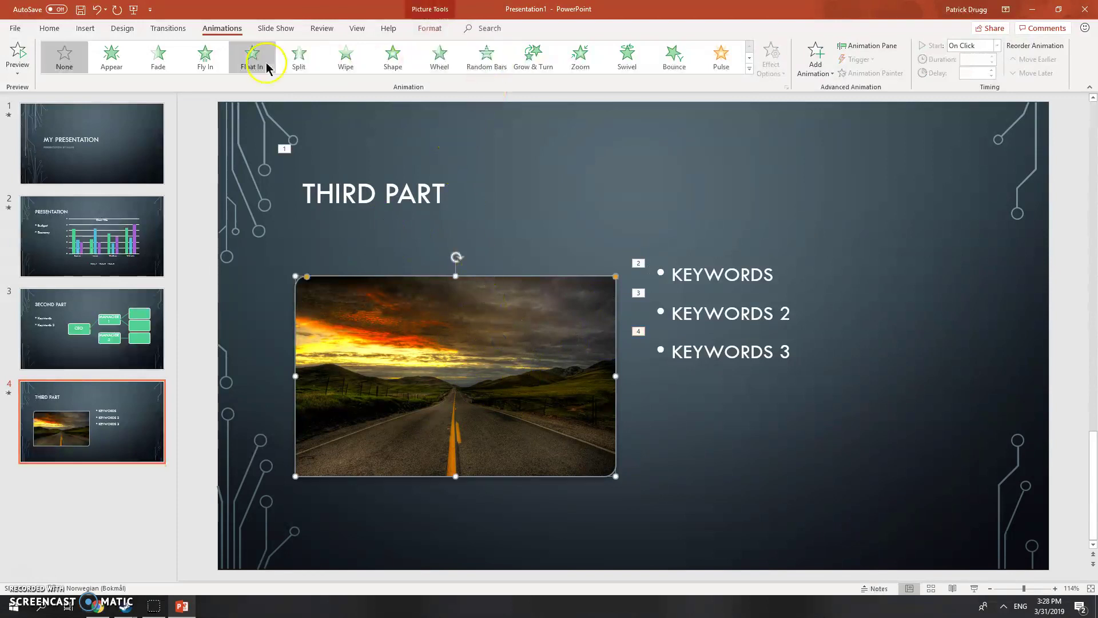
click(540, 65)
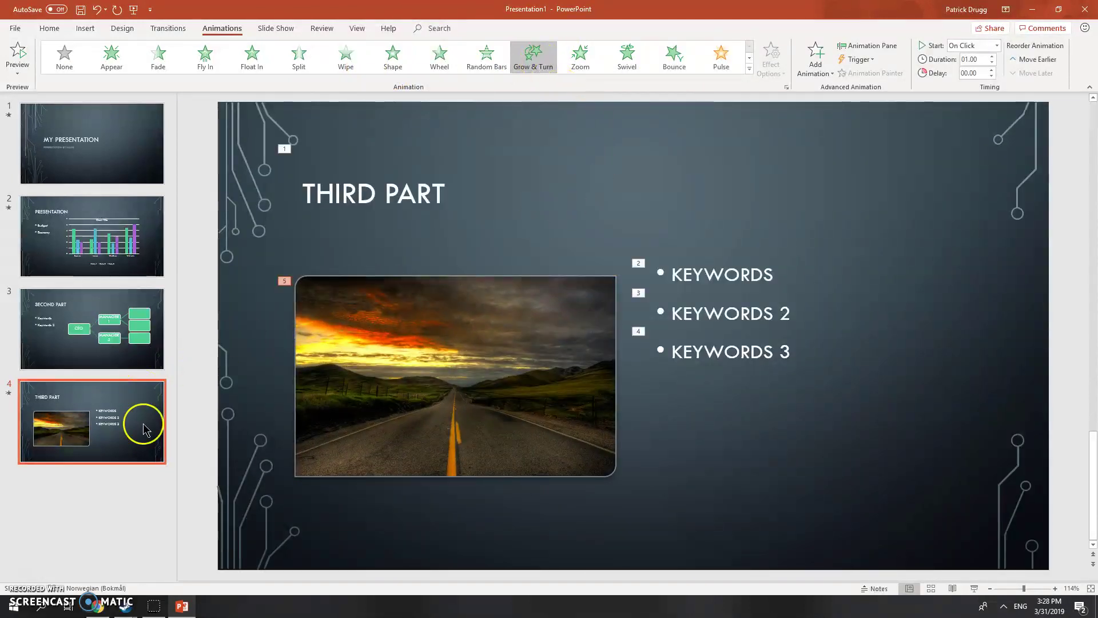
click(112, 496)
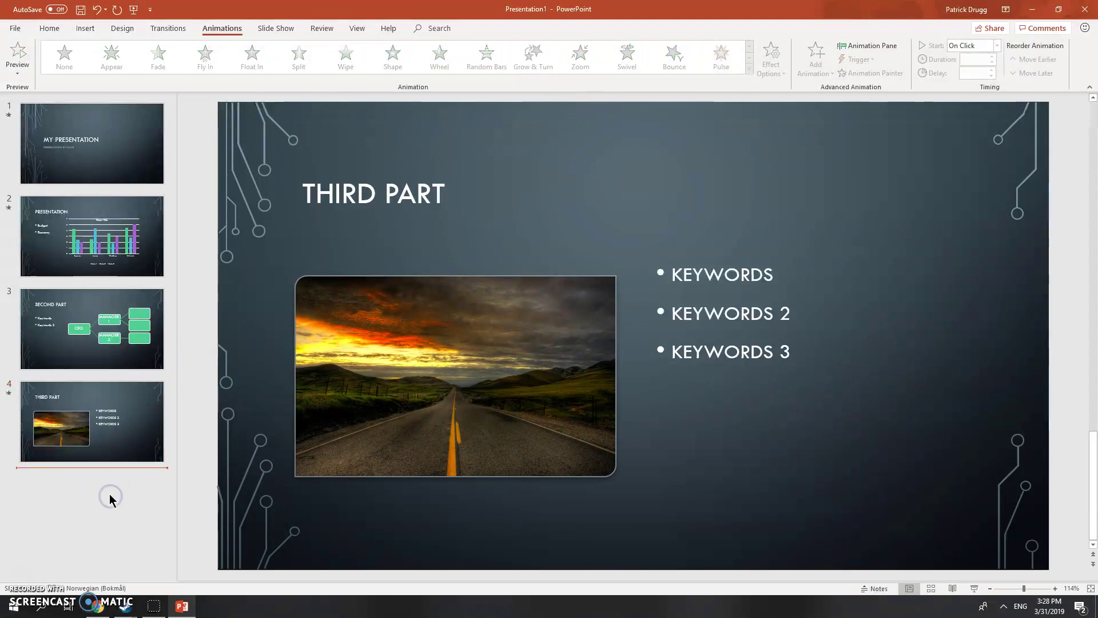
Step: Add a fifth slide after slide 4
right_click(109, 493)
click(142, 534)
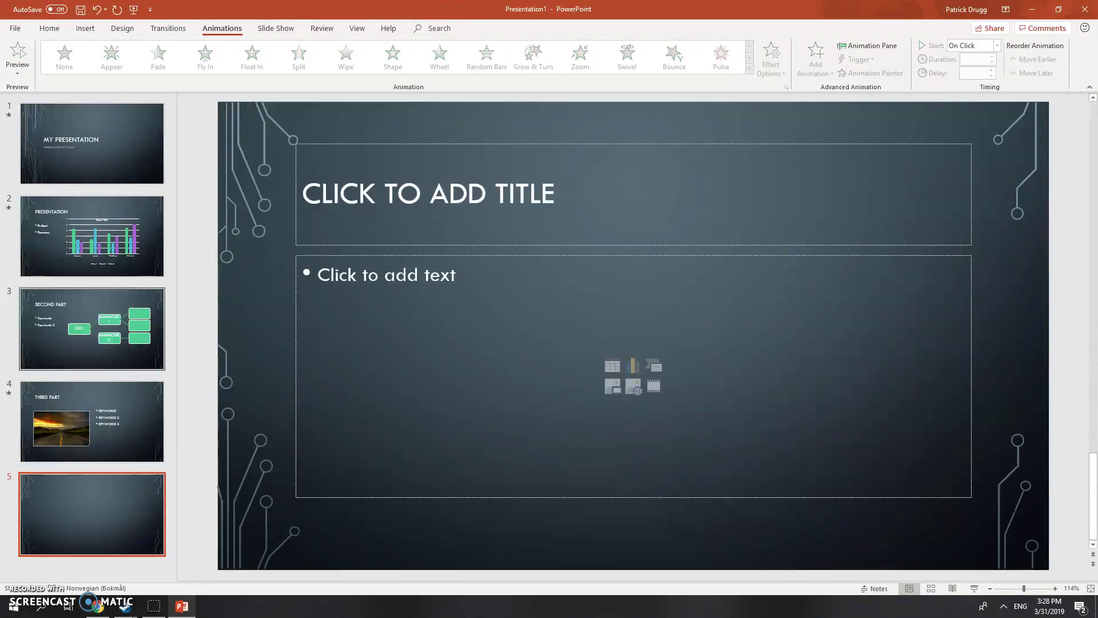
click(408, 217)
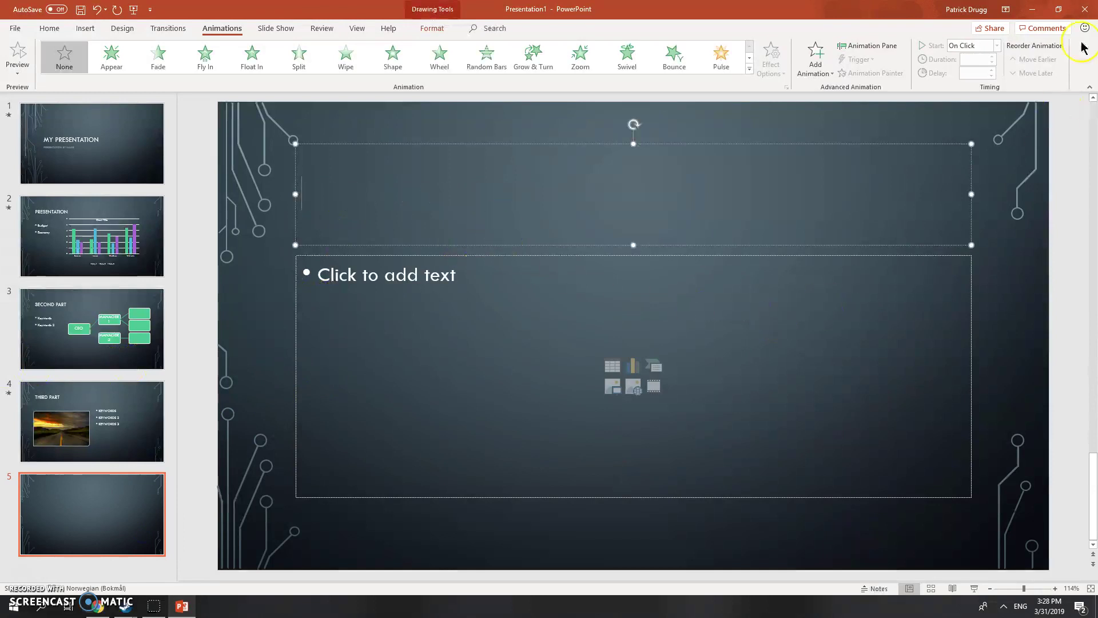
Step: Drag the mountain-lake image from the desktop onto slide 5
click(1058, 9)
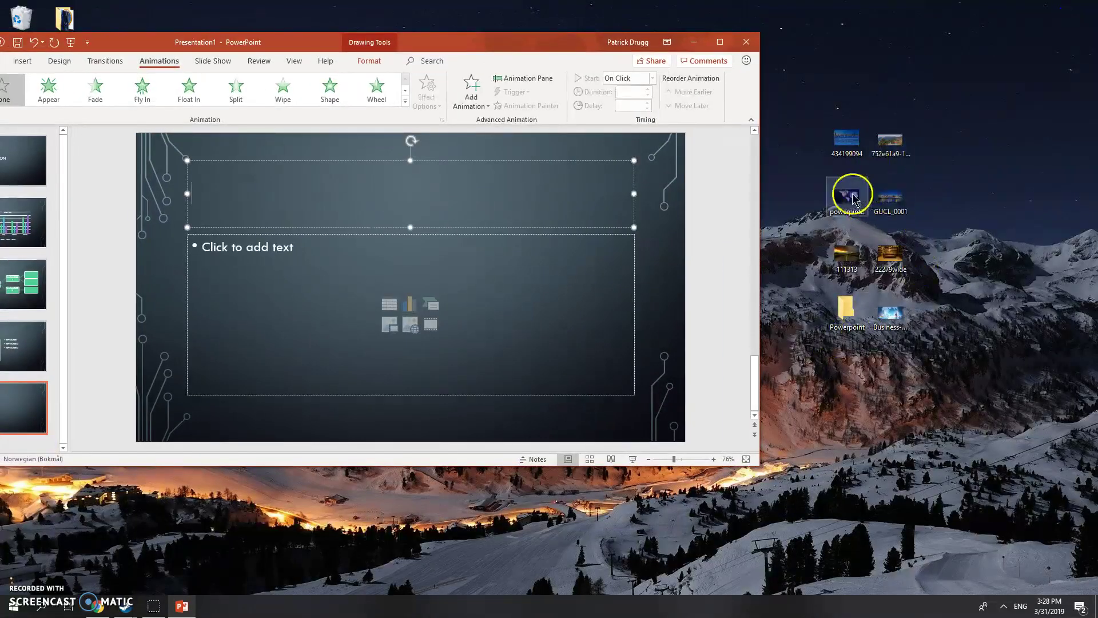
click(890, 141)
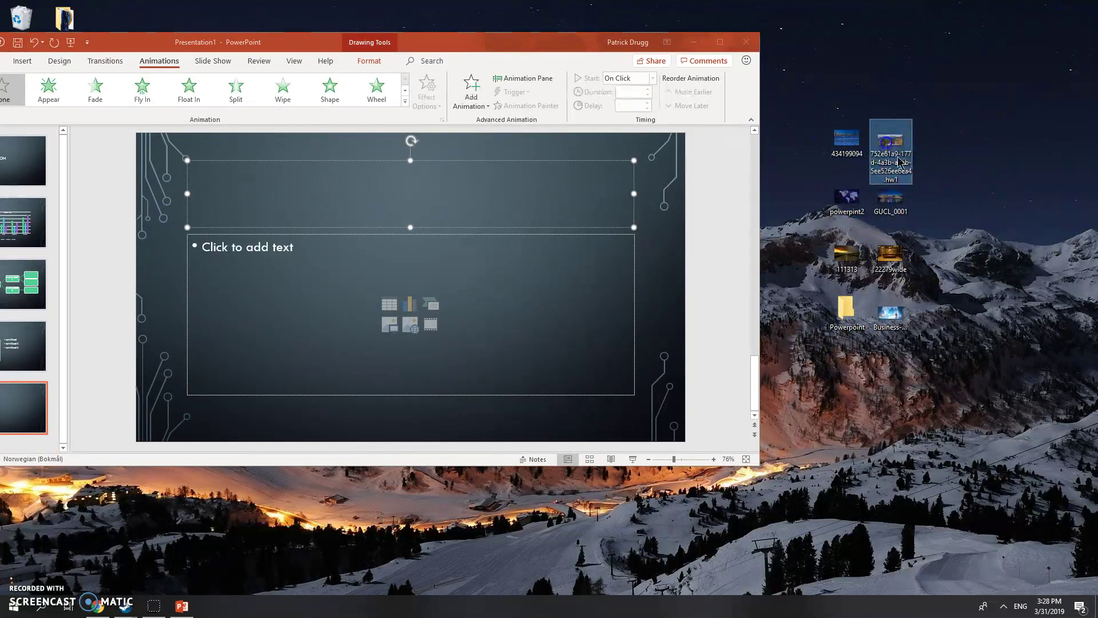
click(899, 216)
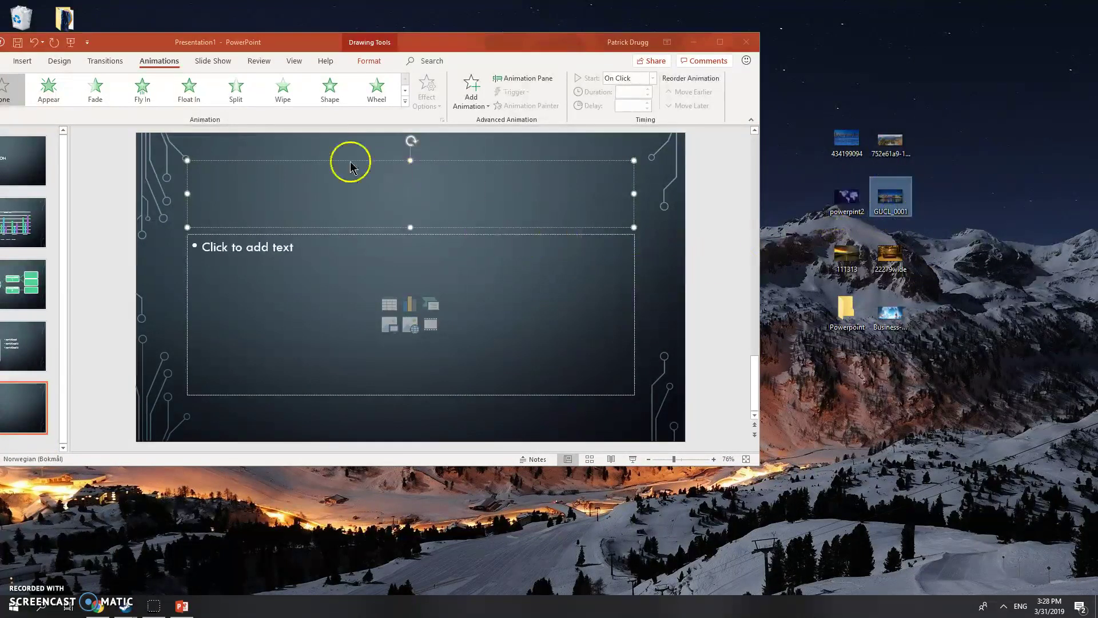
double_click(896, 260)
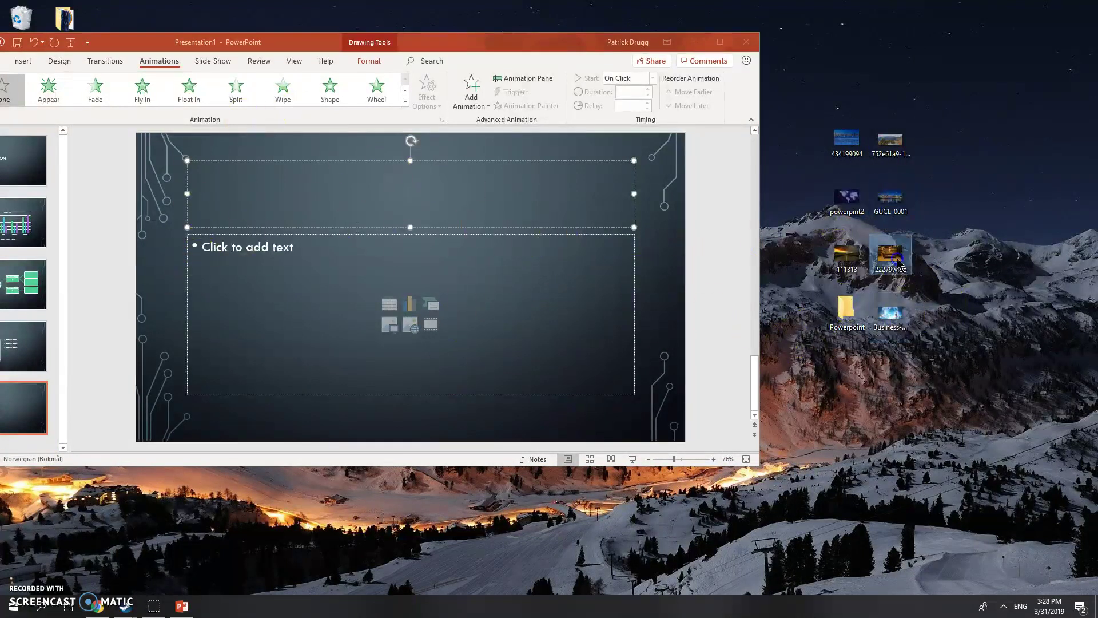
double_click(900, 331)
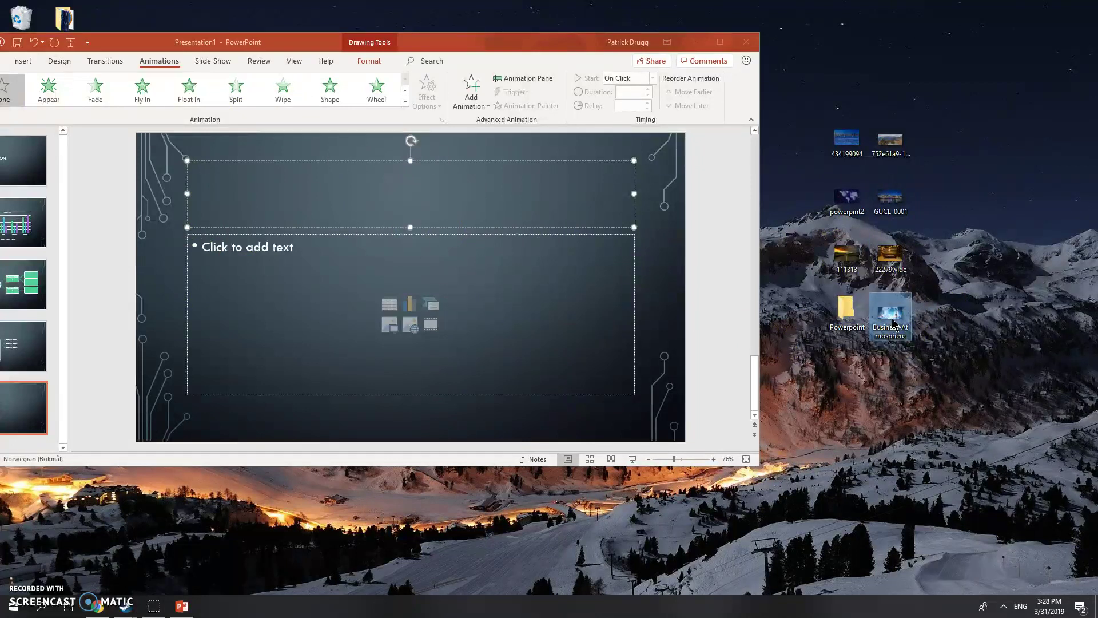
double_click(907, 158)
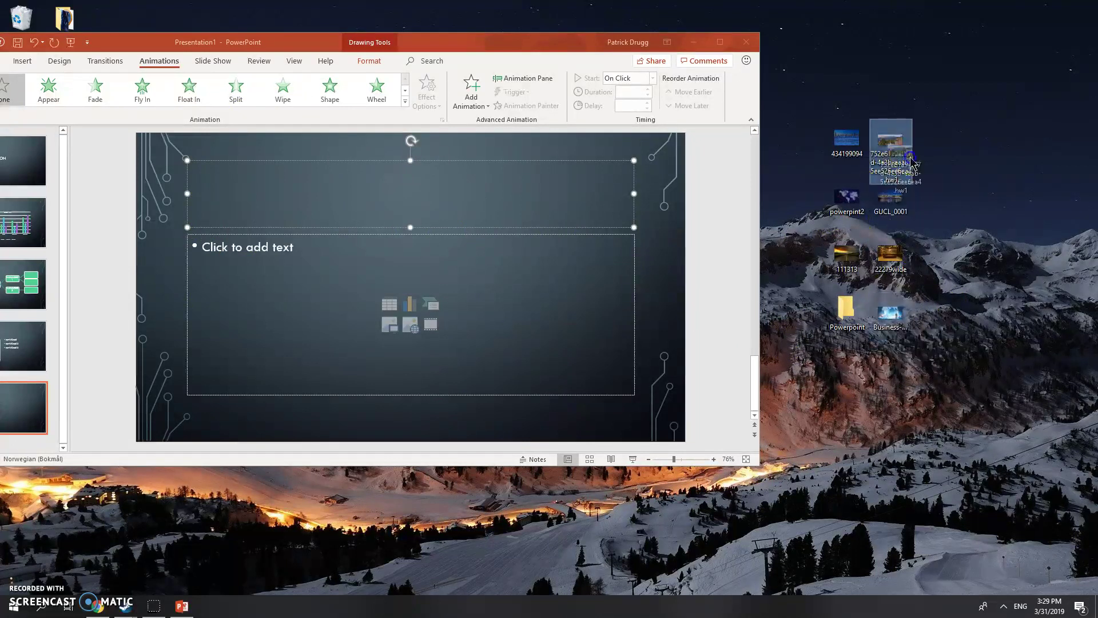
drag(910, 161, 620, 157)
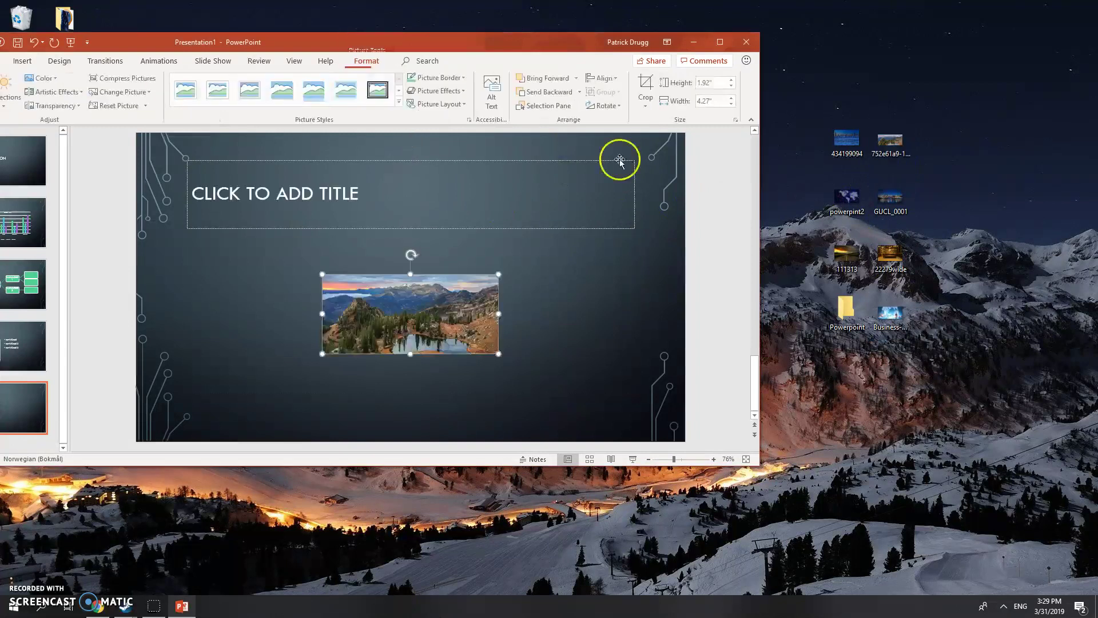
Step: Stretch the mountain-lake photo to cover slide 5 edge to edge
click(720, 42)
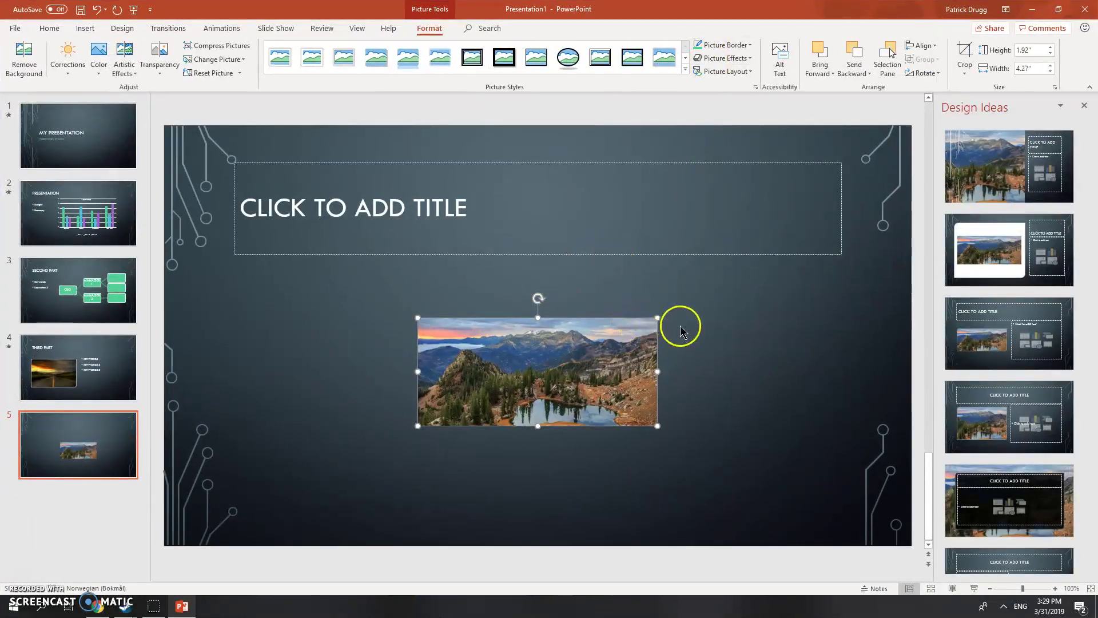
drag(657, 318, 760, 149)
drag(675, 350, 677, 544)
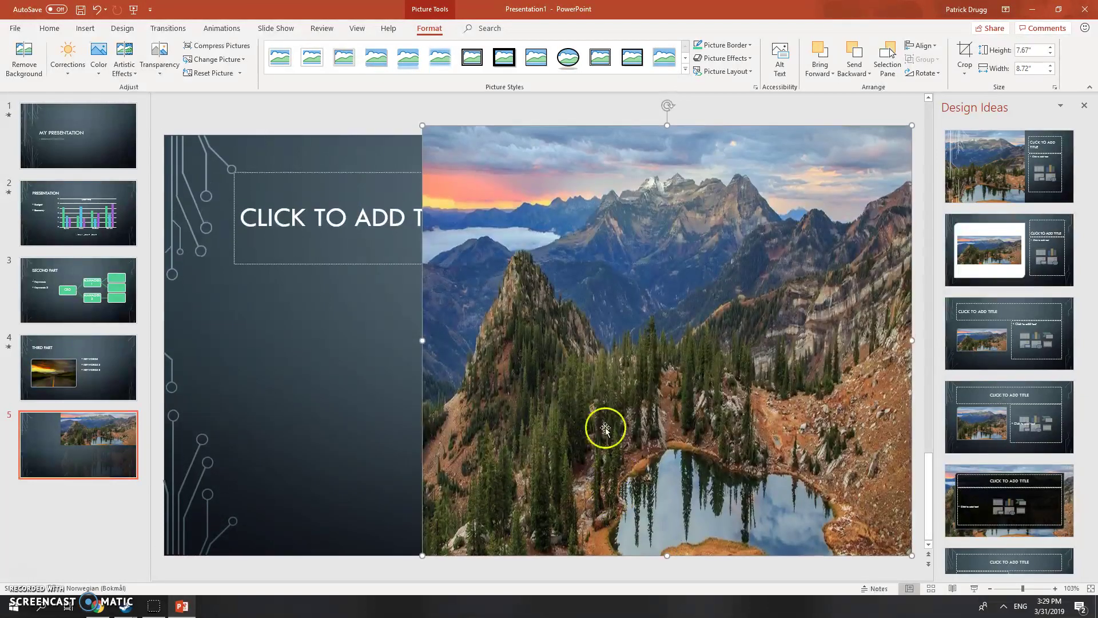
drag(424, 341, 164, 360)
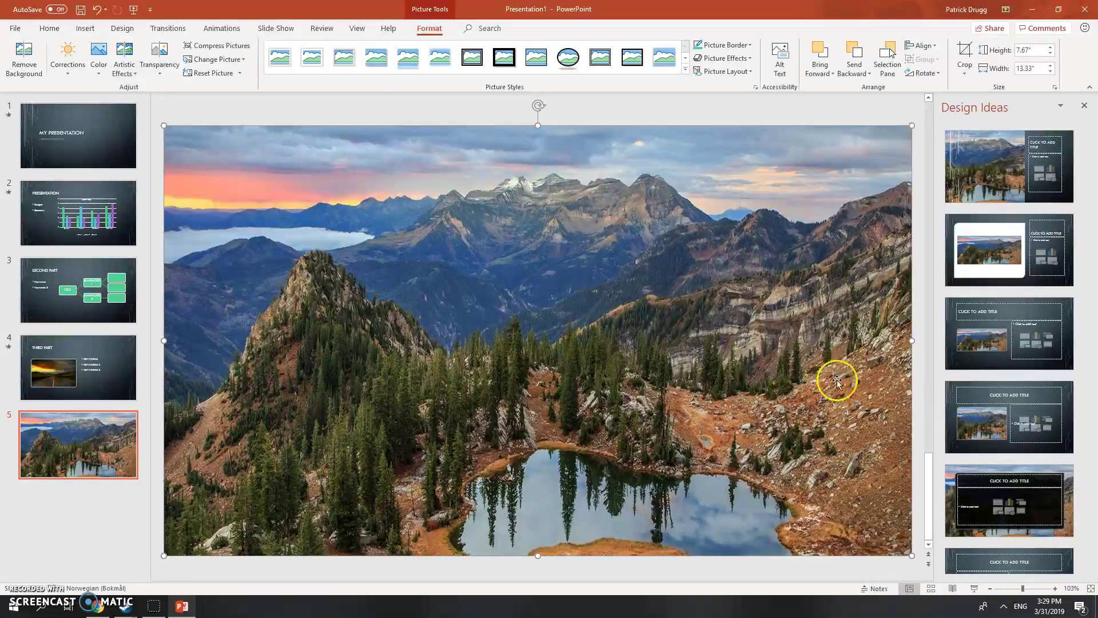
Step: Try a Design Idea on the slide and undo it, keeping the full-bleed photo
click(1052, 435)
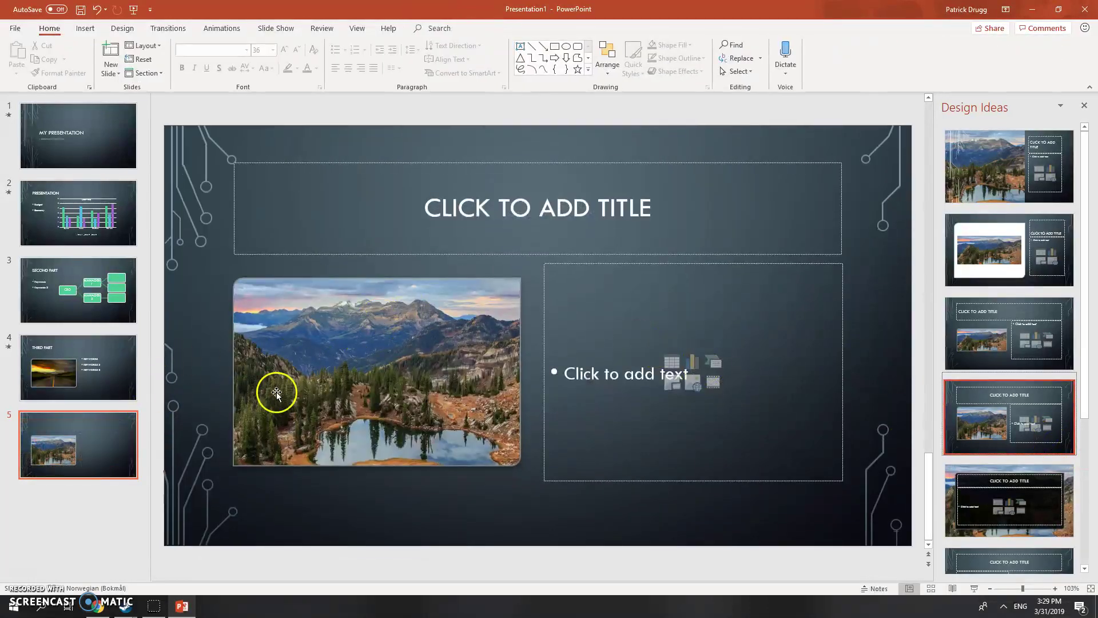
click(415, 376)
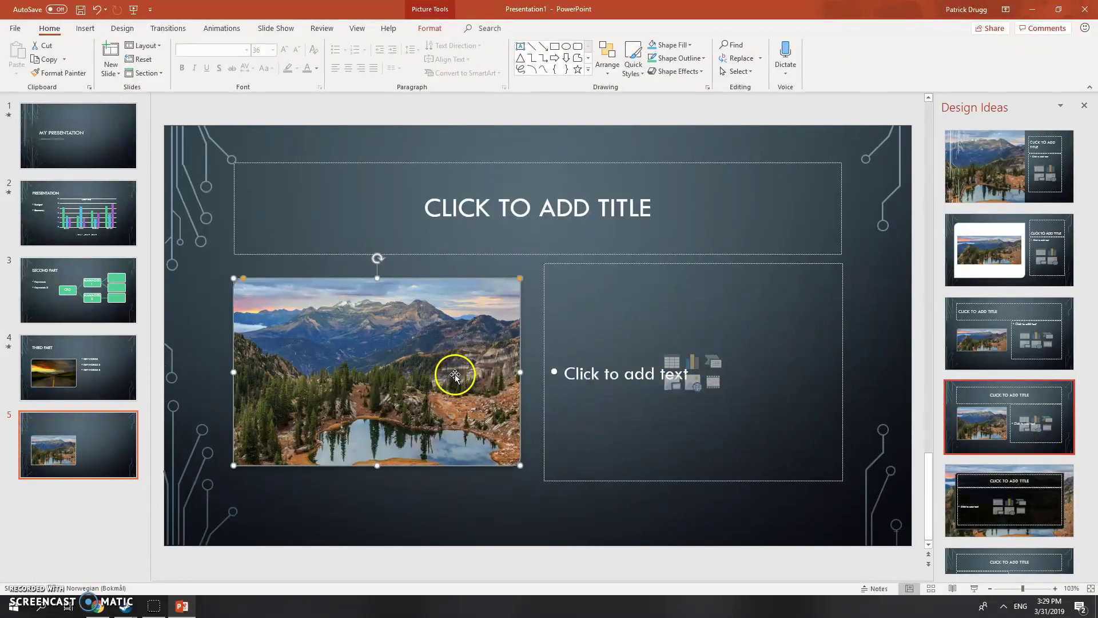
key(ctrl+z)
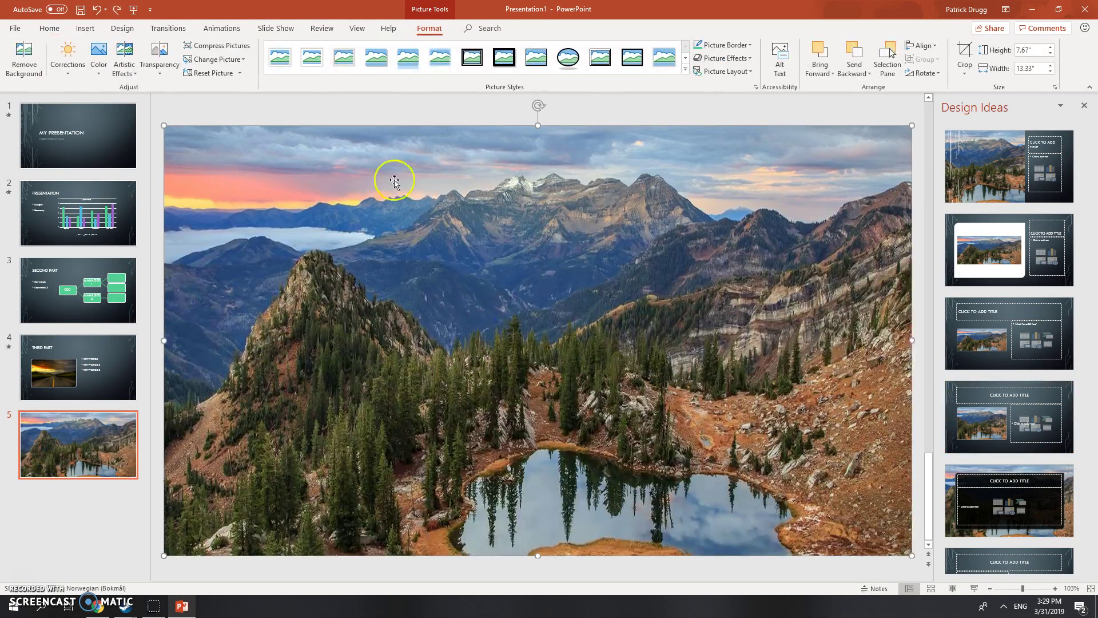
click(85, 28)
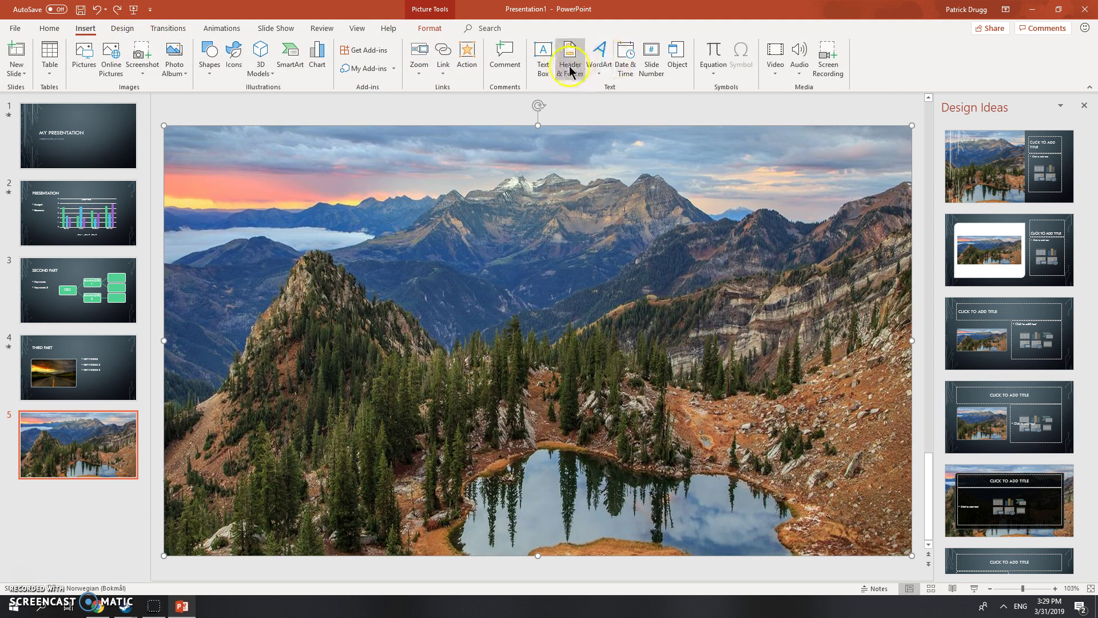
click(541, 57)
scroll(1081, 260, down, 2)
scroll(1081, 261, down, 4)
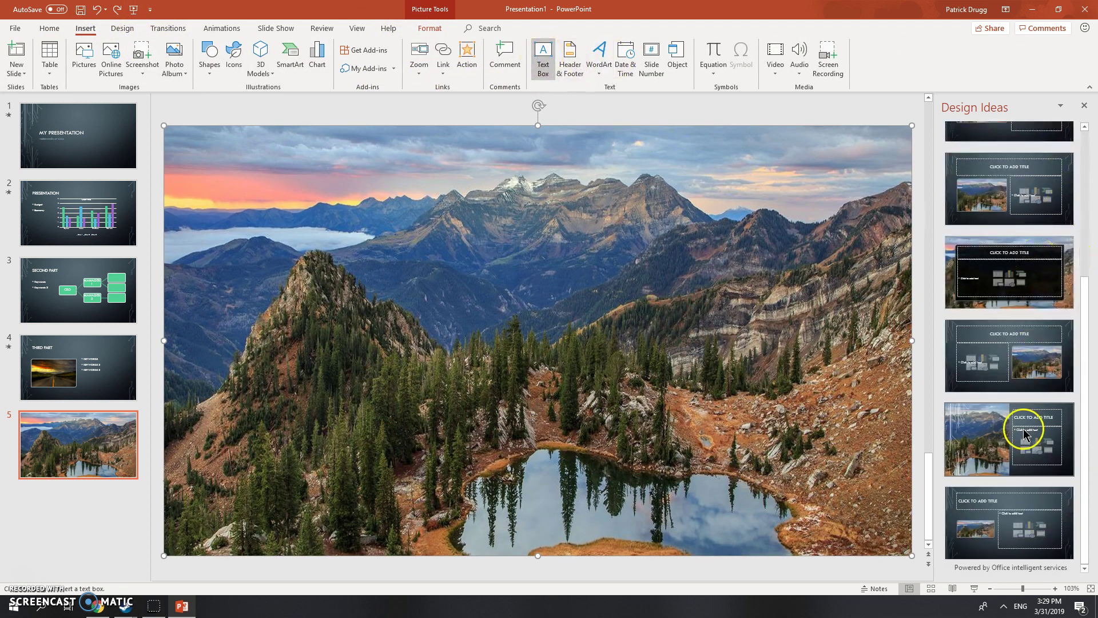
scroll(1026, 483, up, 3)
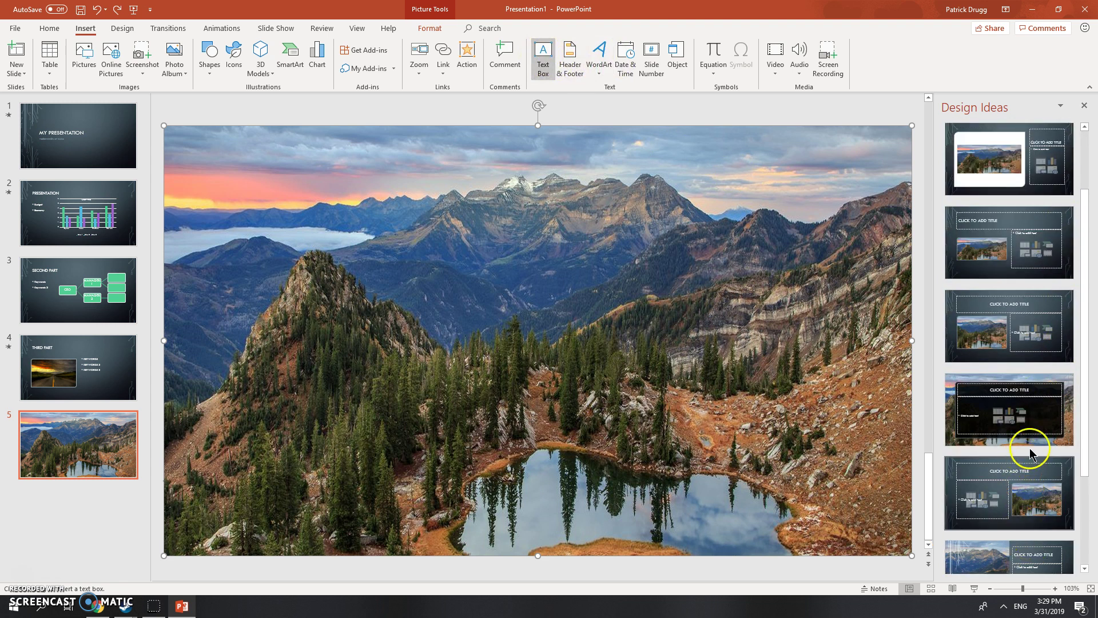
scroll(1009, 435, up, 2)
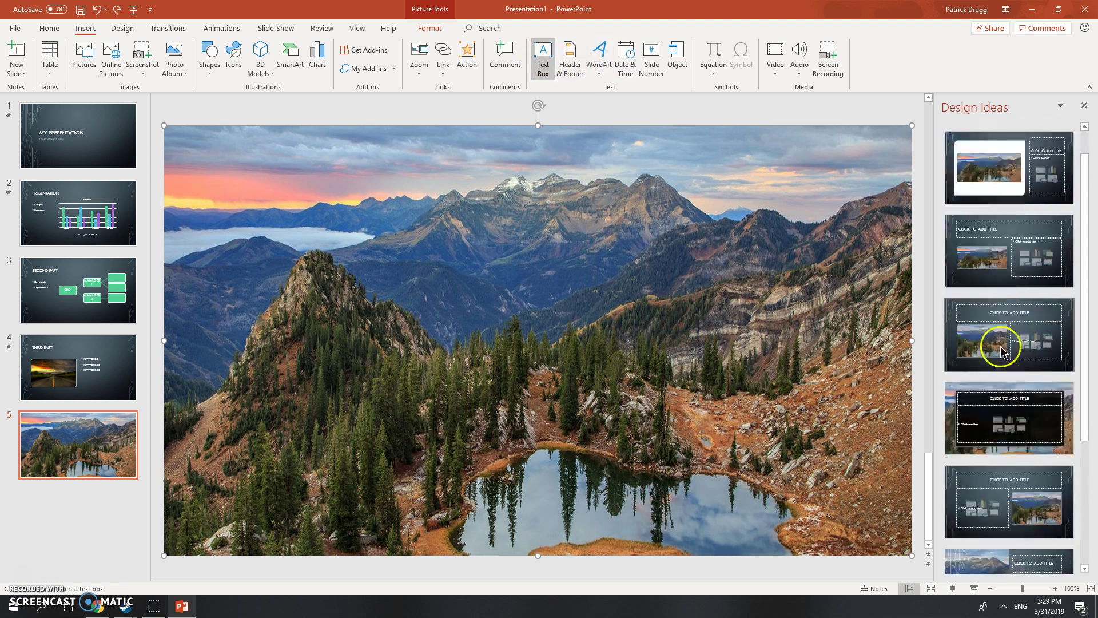
scroll(1015, 357, down, 5)
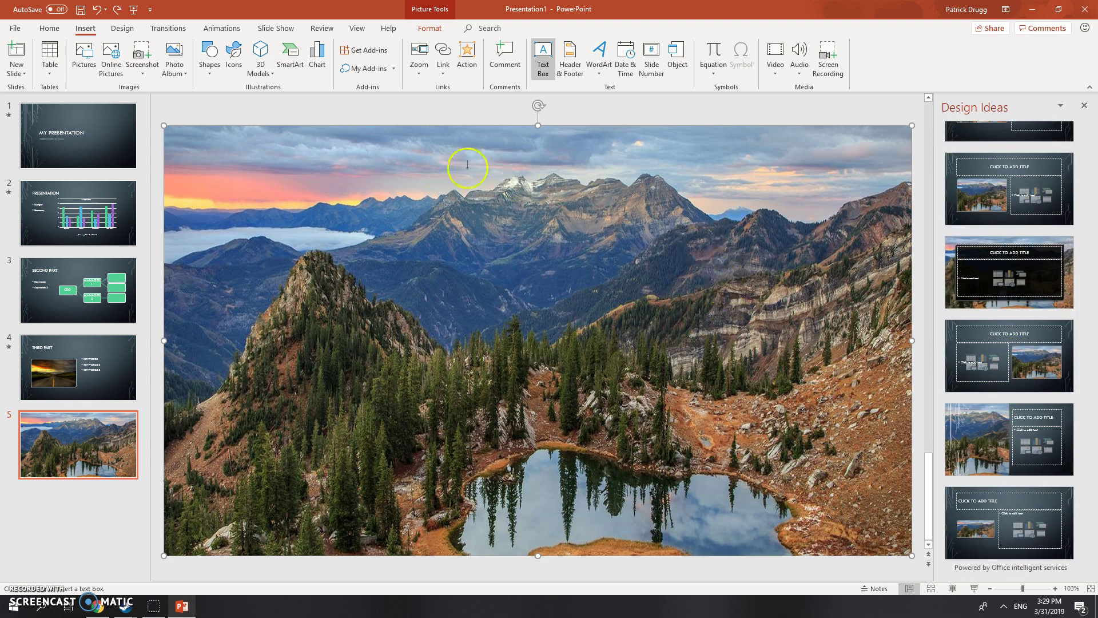
Step: Draw a text box over the photo reading 'Thank you for your attention!'
drag(736, 219, 343, 404)
text(X)
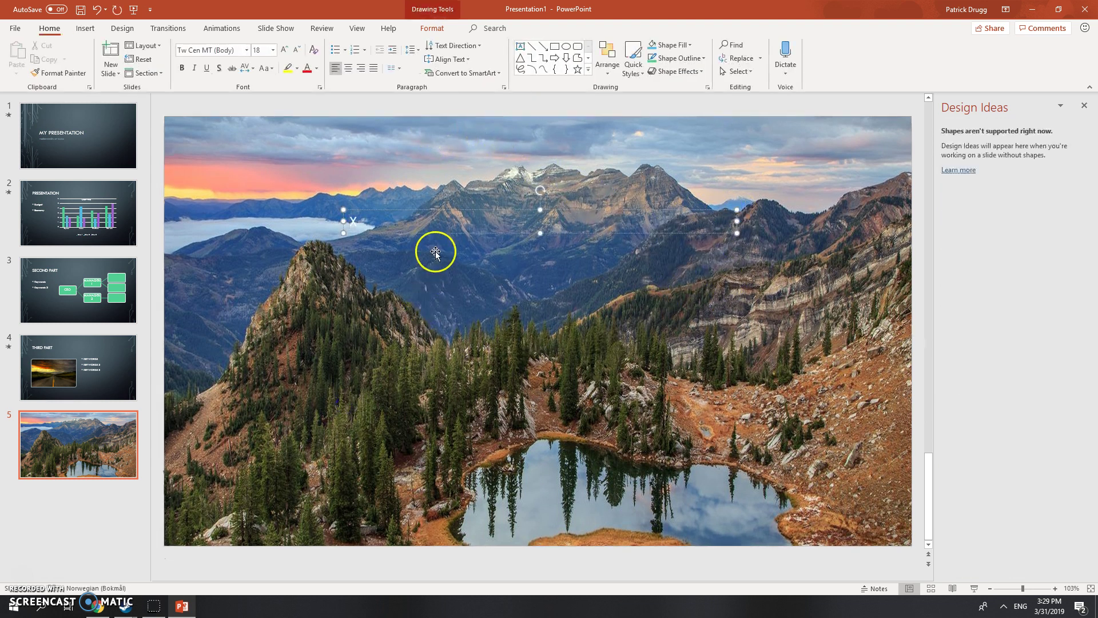
key(alt+shift)
key(BackSpace)
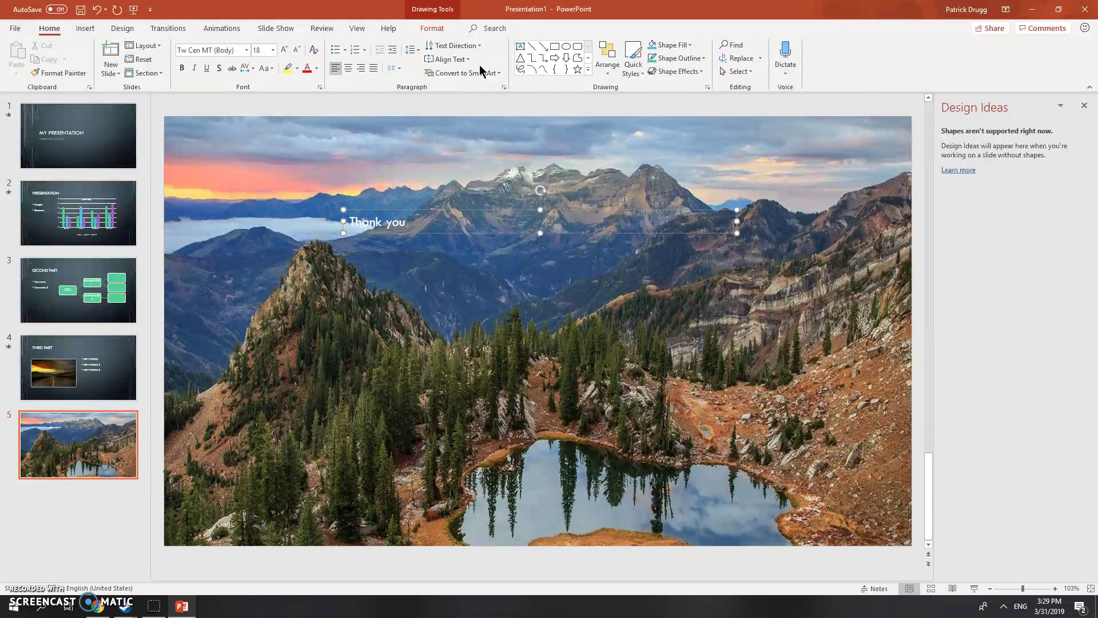
text(for your attention!)
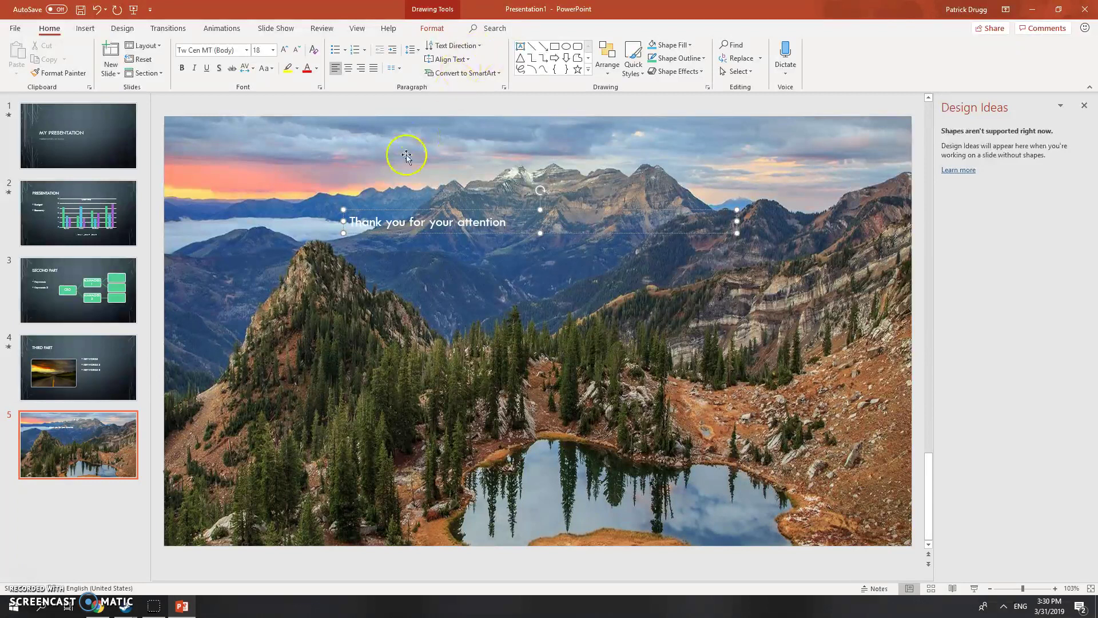
click(507, 220)
text(!)
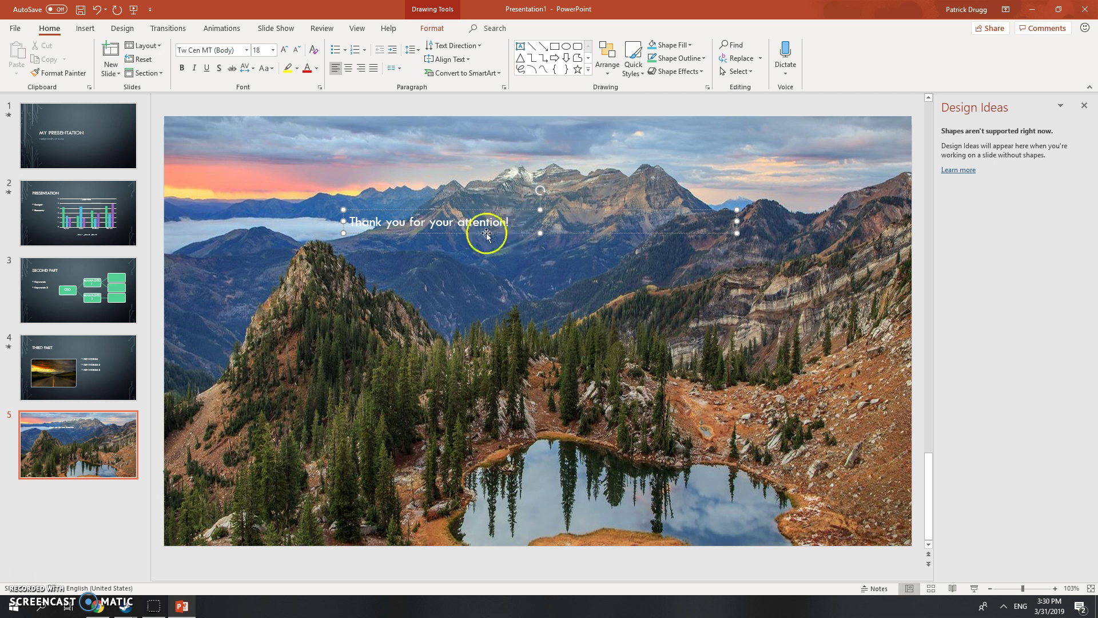
Step: Set the thank-you text to 60 pt
drag(348, 224, 605, 244)
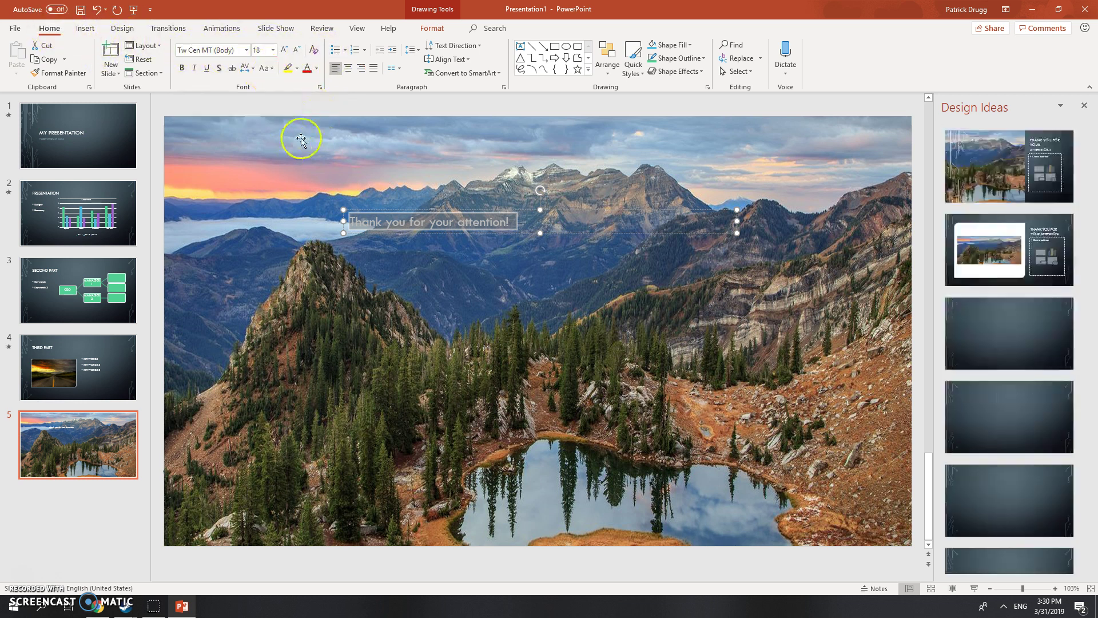
click(283, 50)
click(284, 50)
click(284, 50)
click(283, 50)
click(284, 50)
click(283, 50)
click(284, 50)
click(283, 50)
click(283, 49)
click(283, 50)
click(283, 50)
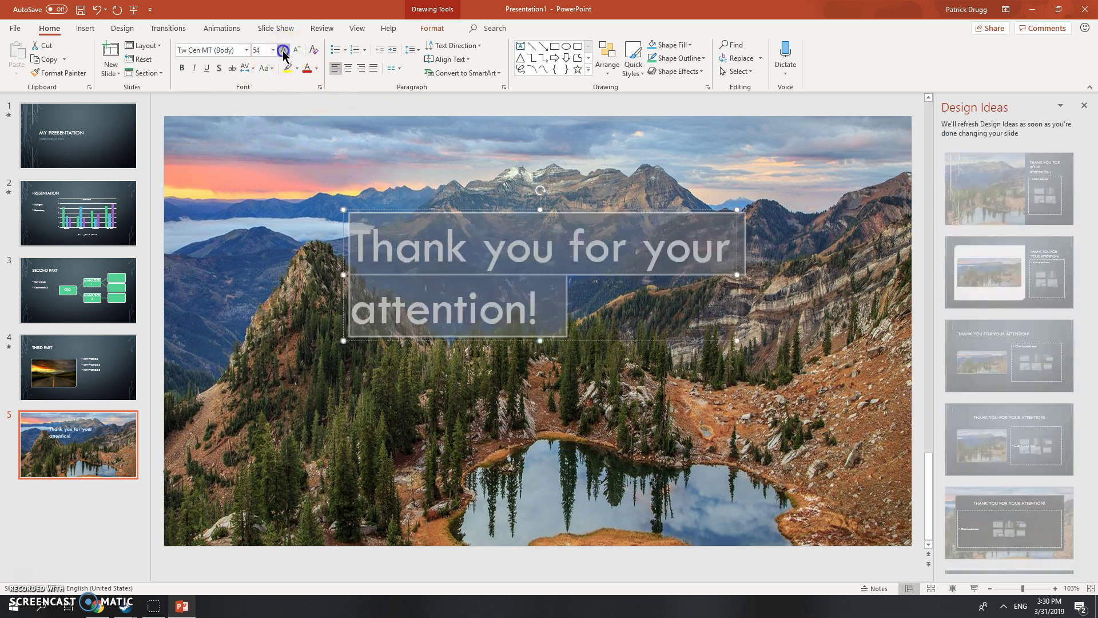
click(283, 50)
click(283, 50)
click(284, 49)
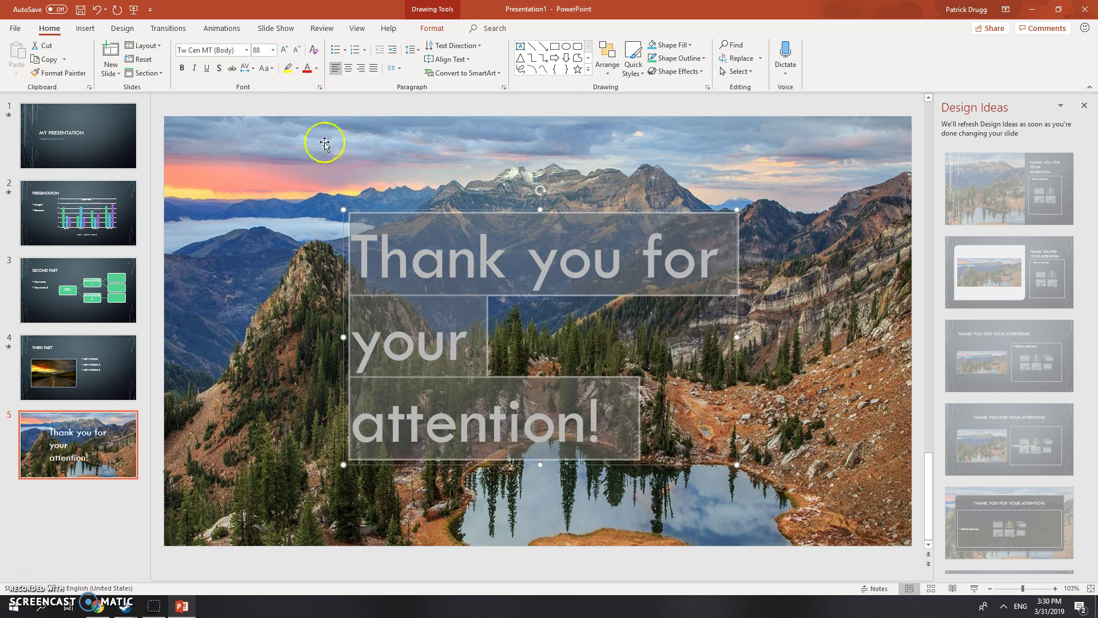
click(296, 51)
click(296, 50)
click(295, 50)
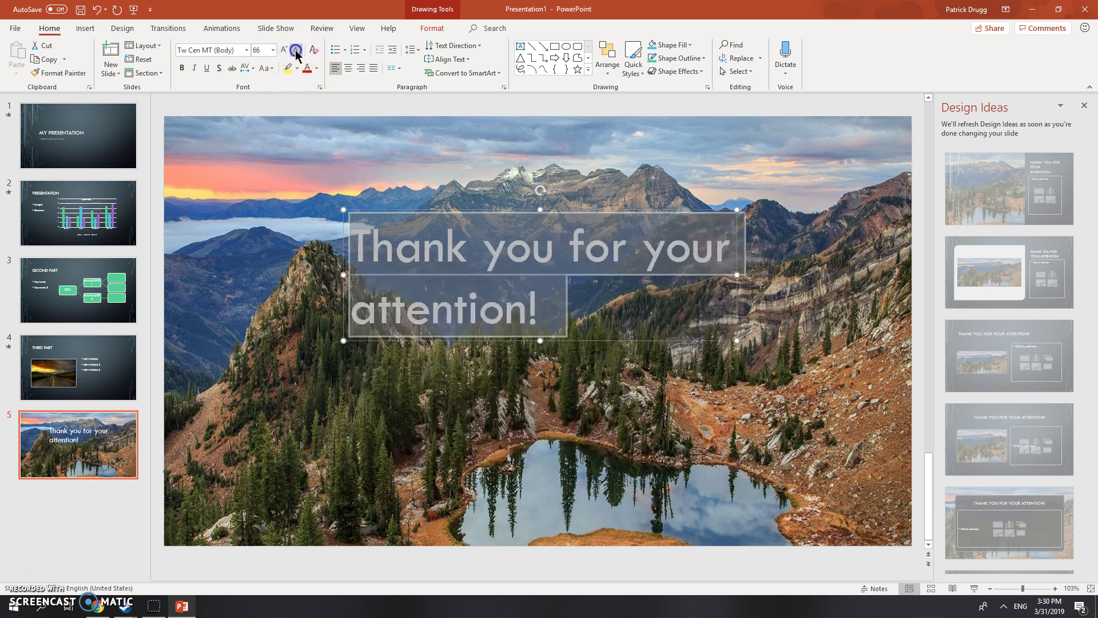
click(296, 50)
Step: Widen the text box to fit one line and centre it over the photo
click(548, 218)
drag(549, 218, 560, 264)
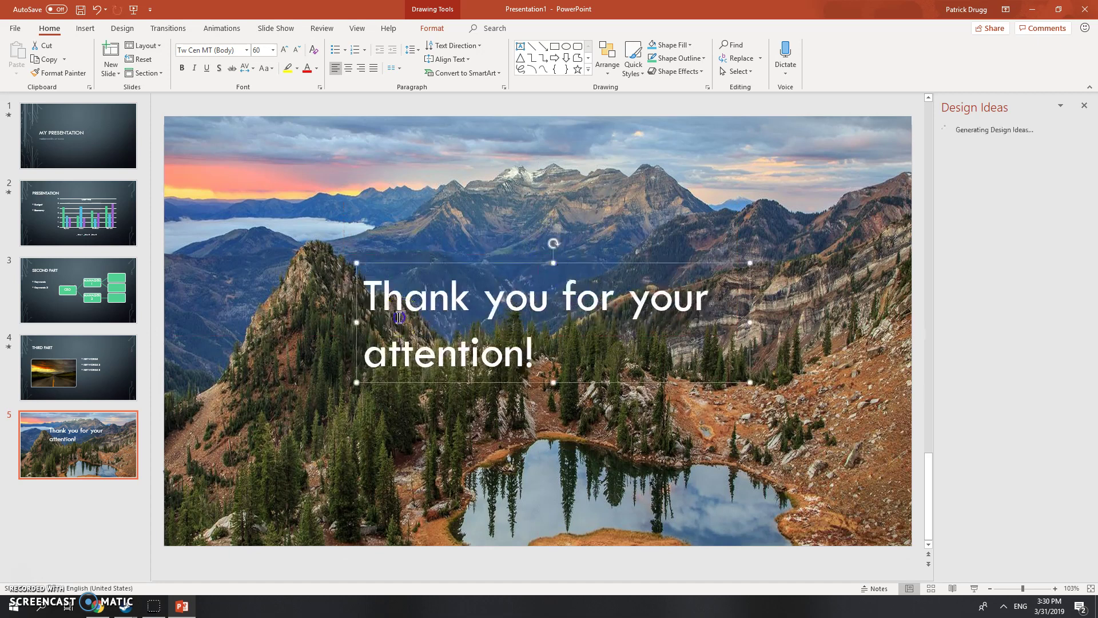
drag(359, 318, 200, 326)
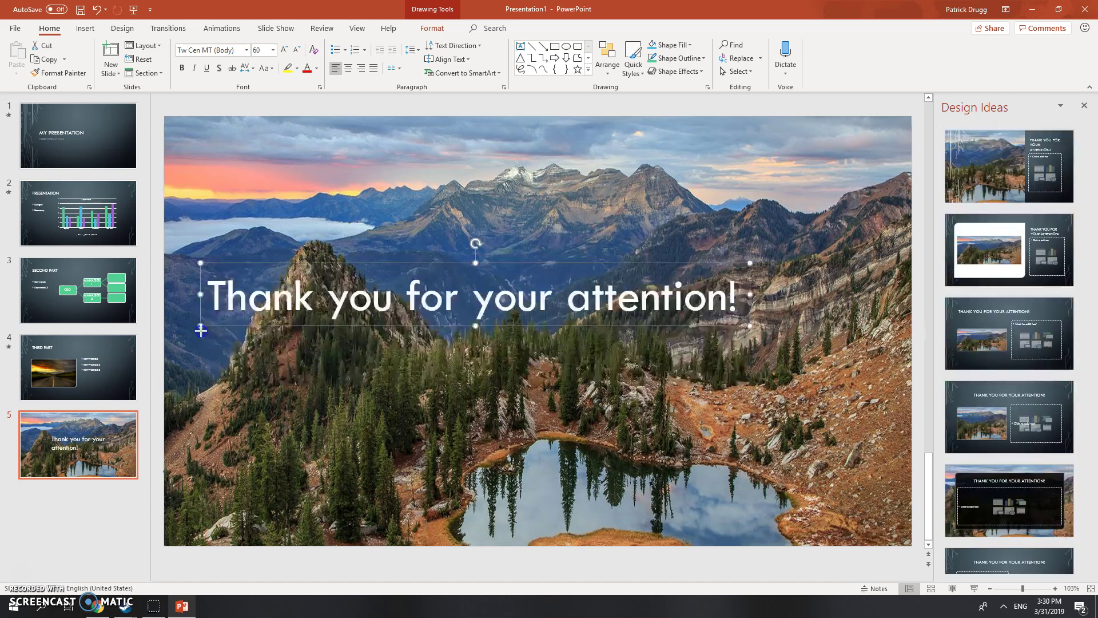
click(498, 304)
drag(502, 264, 572, 302)
click(581, 443)
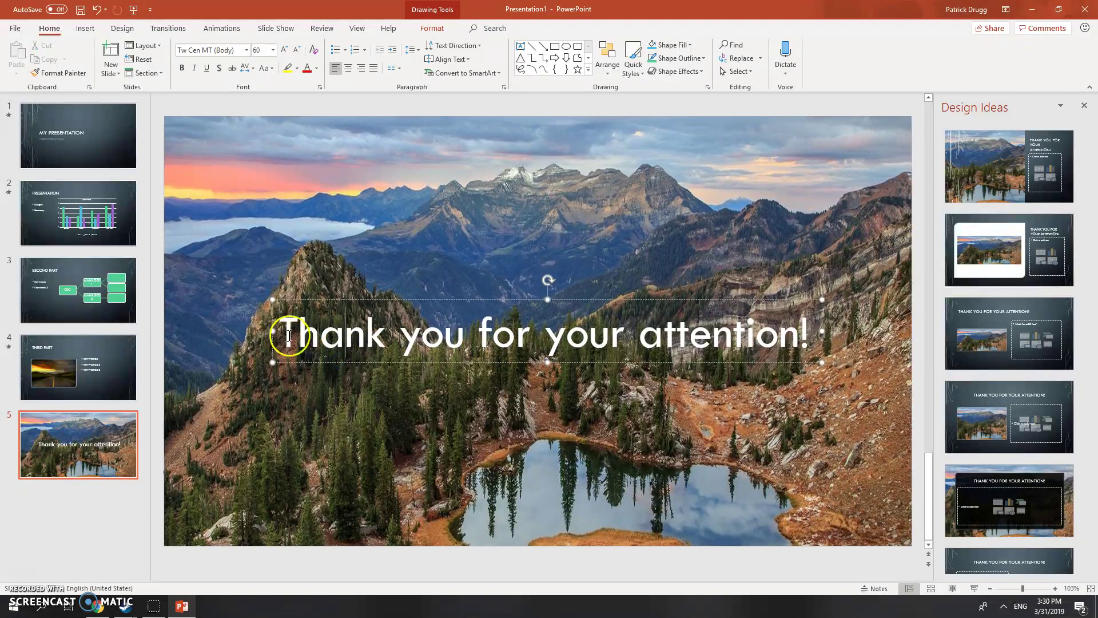
Step: Give the thank-you text a Grow & Turn entrance, then play the show from slide 1
mouse_move(282, 338)
mouse_down()
mouse_move(774, 316)
mouse_move(827, 326)
mouse_up()
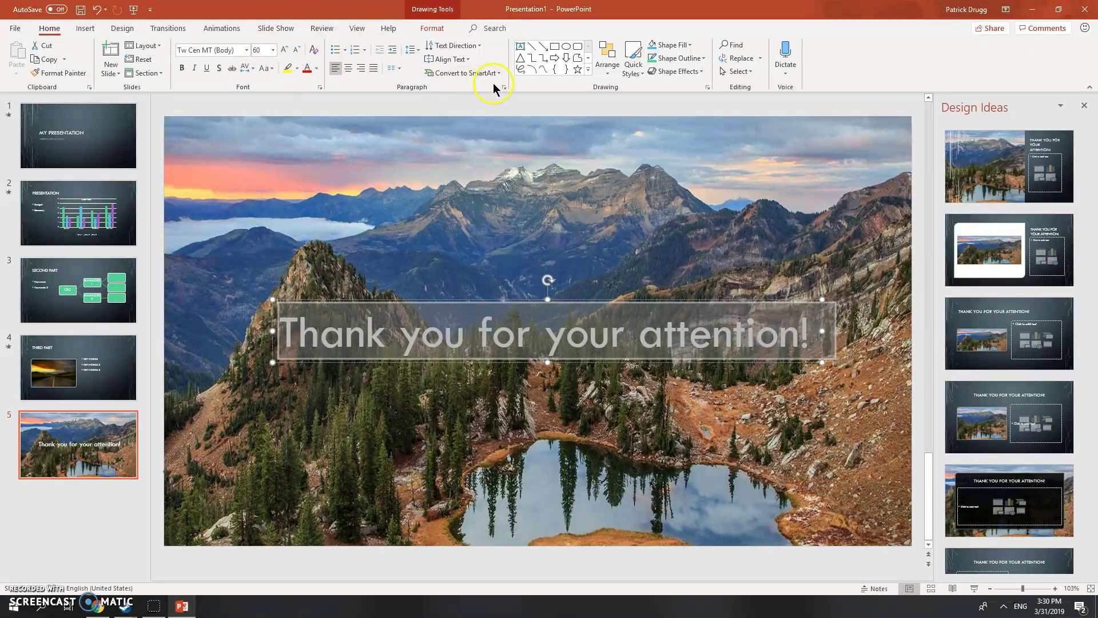
click(237, 29)
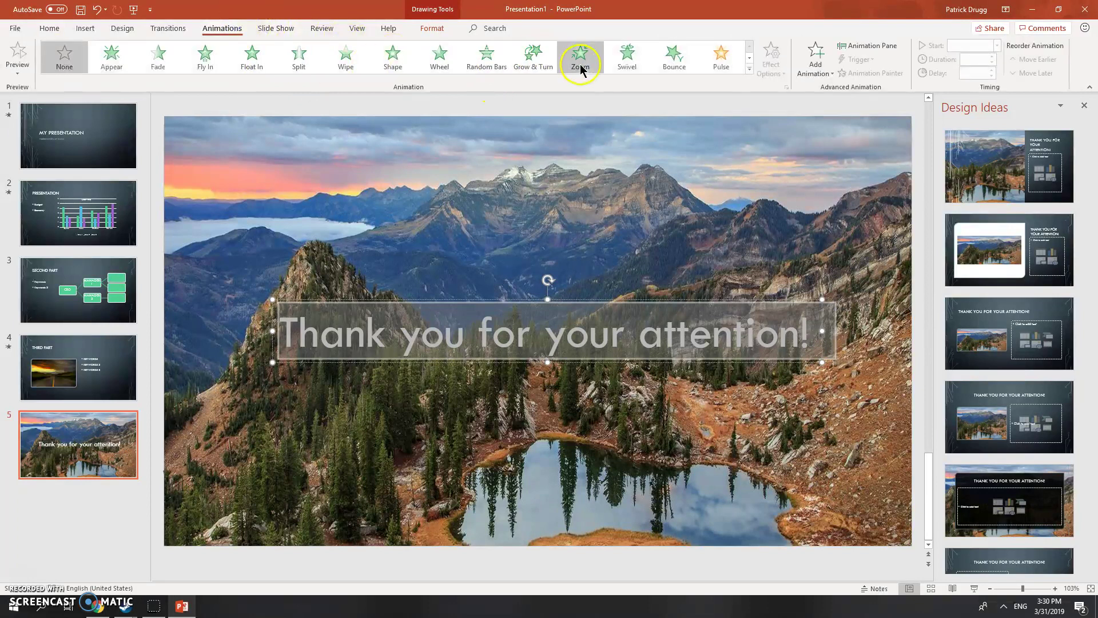
click(542, 59)
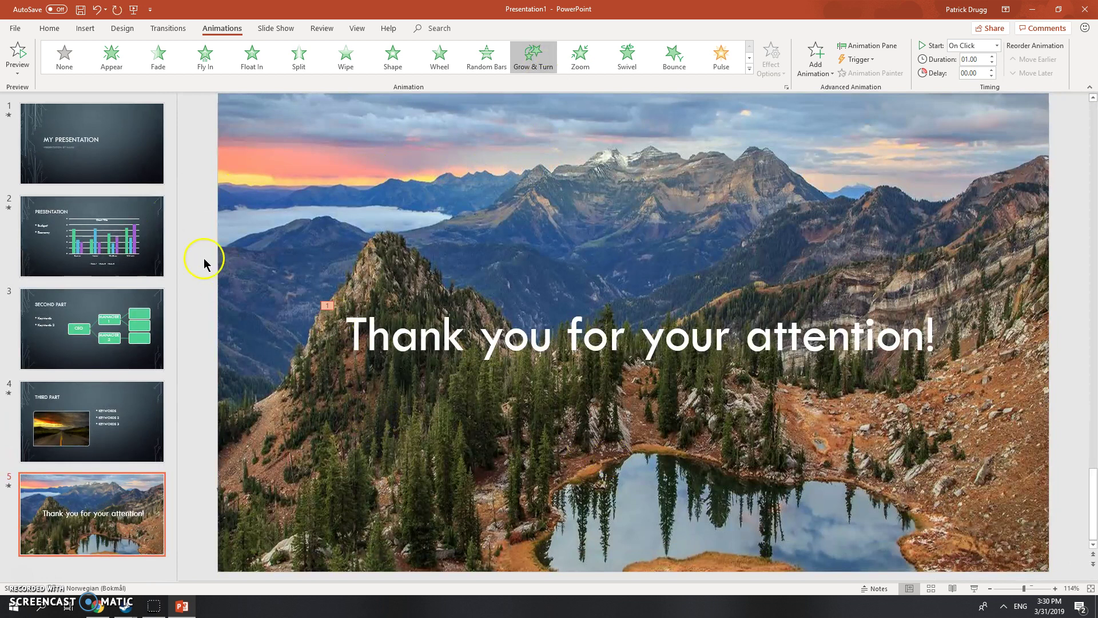
click(92, 143)
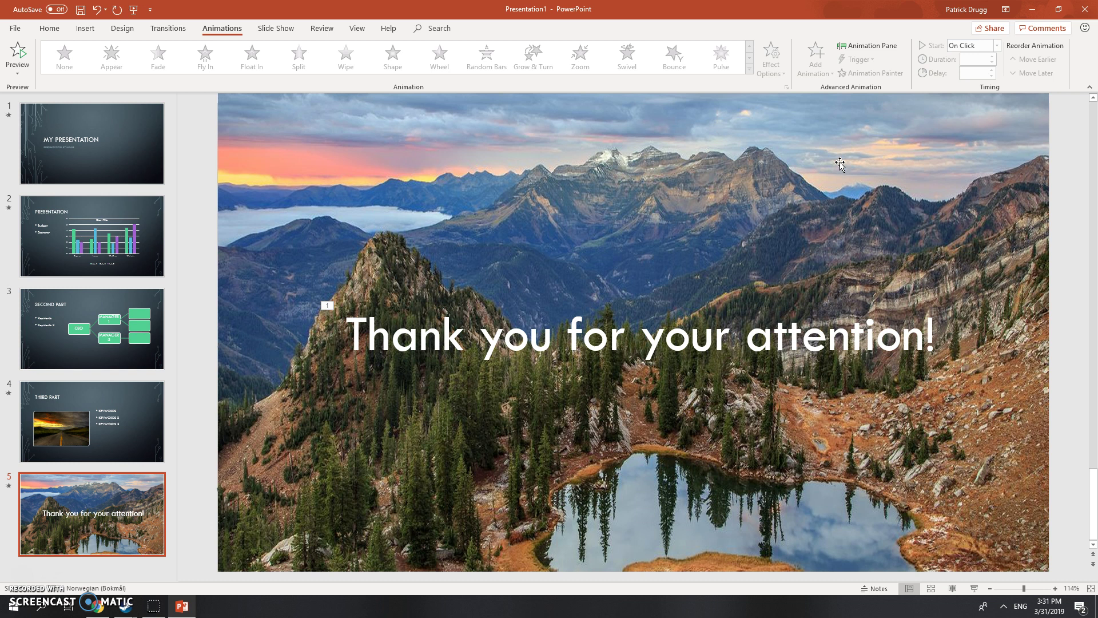
click(839, 157)
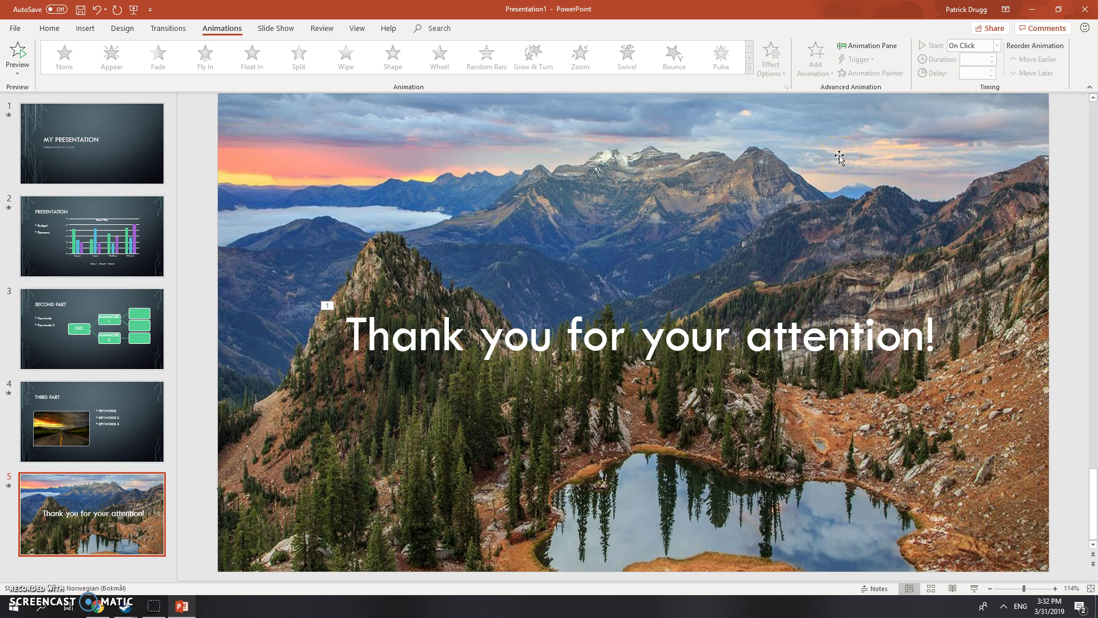